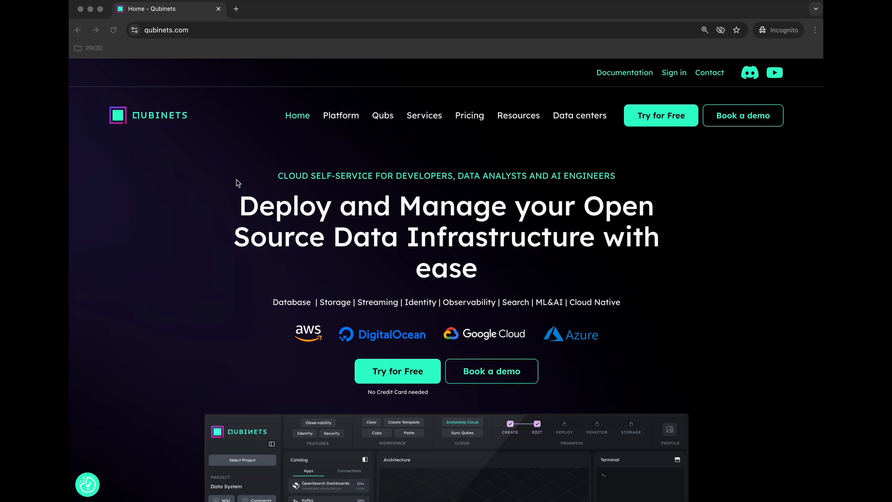
Step: Browse the Qubinets page and go to its sign-in page via Try for Free
scroll(237, 183, down, 5)
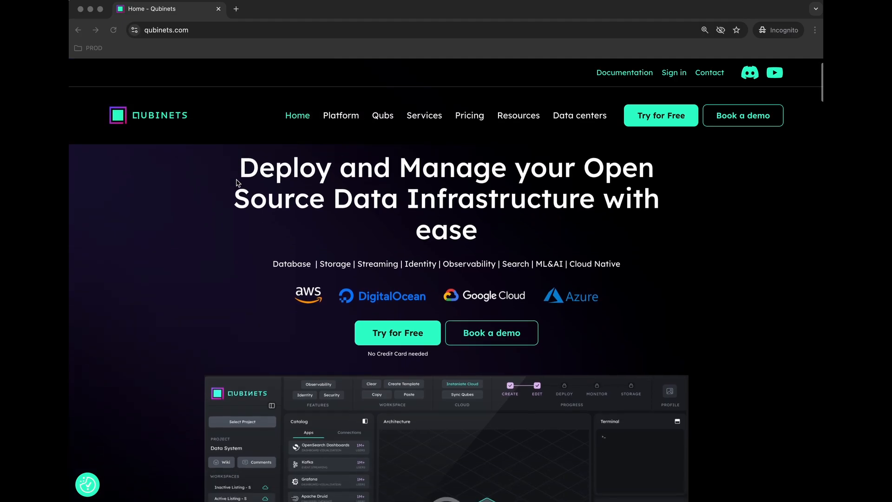
scroll(237, 183, down, 2)
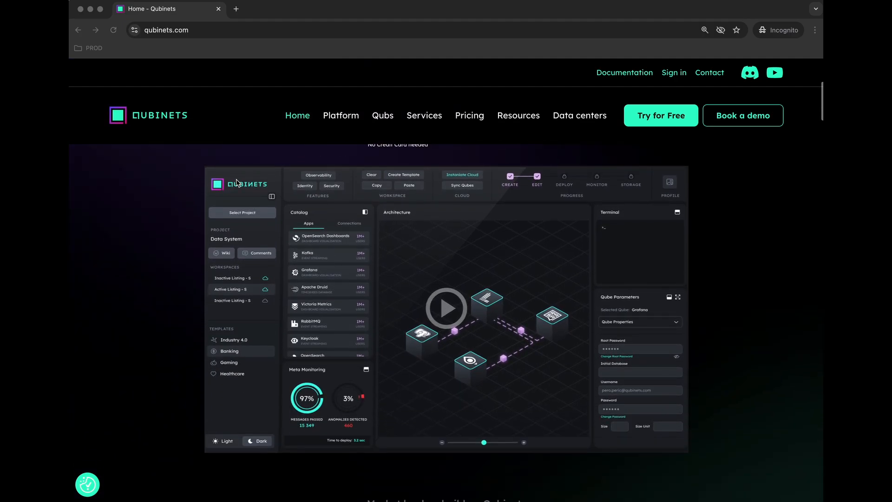
scroll(237, 182, down, 3)
scroll(236, 183, up, 5)
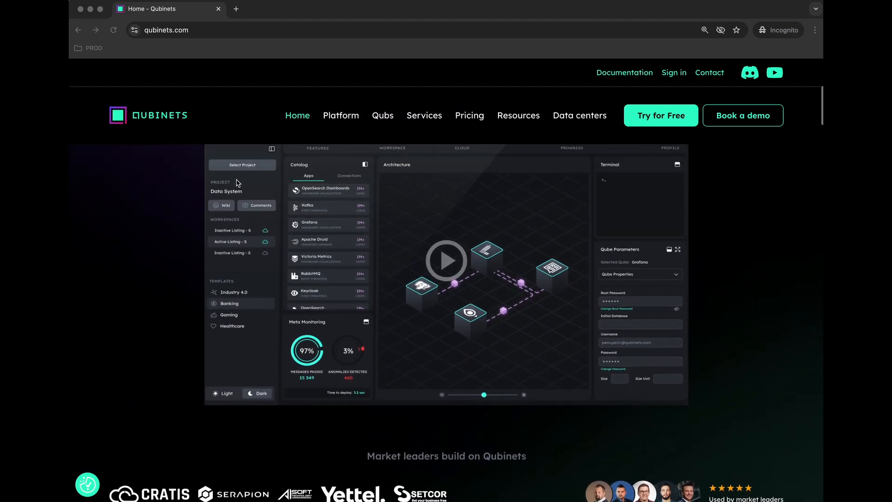
scroll(237, 183, up, 4)
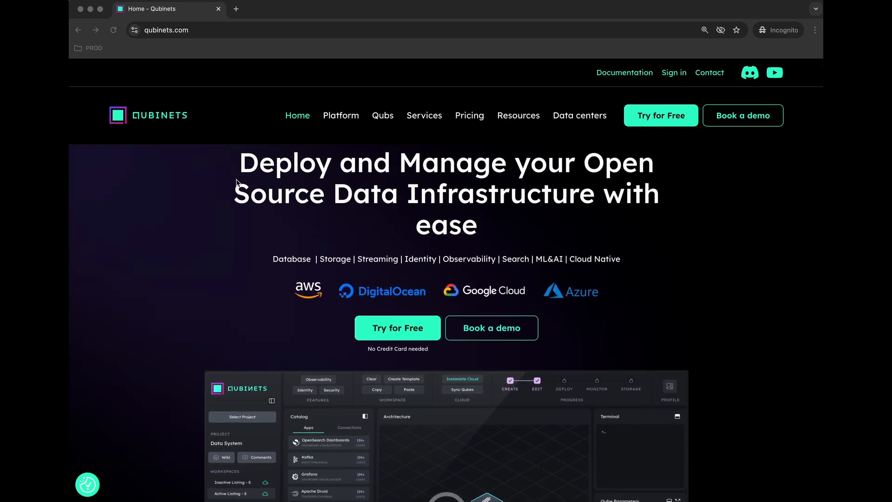
scroll(237, 182, down, 1)
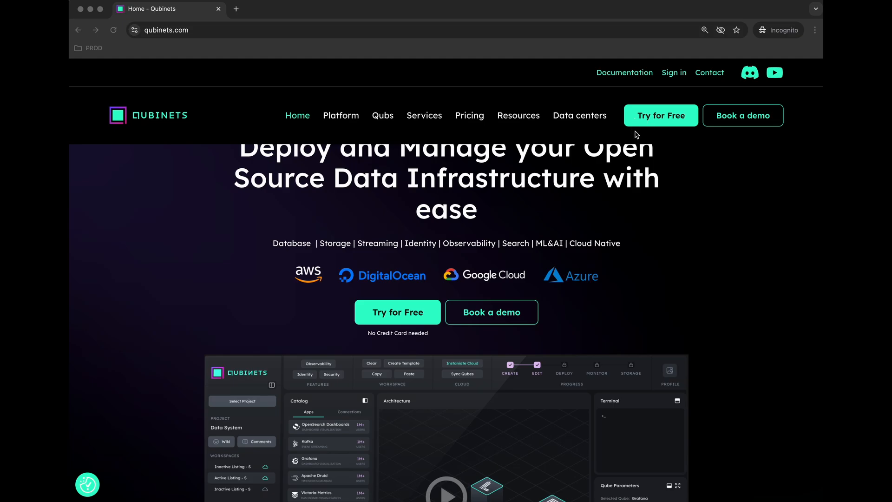
click(664, 115)
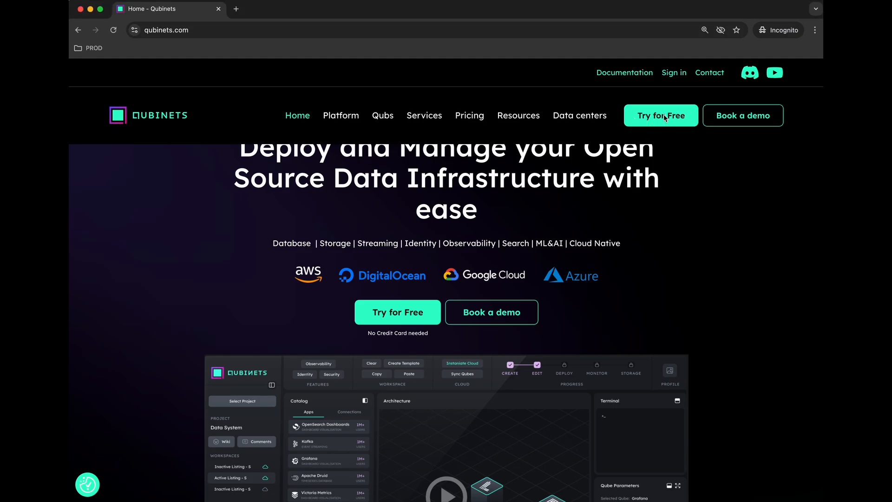
click(664, 118)
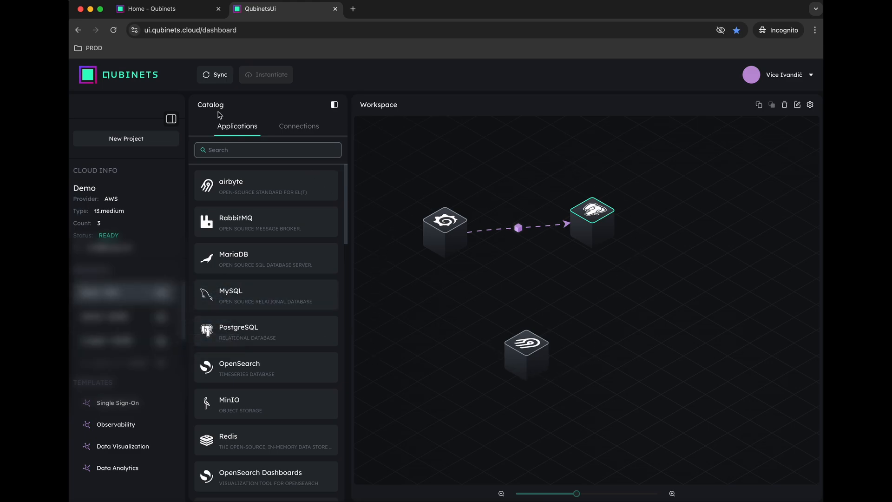
Step: Create a new project named 'AI Agent Demo' and continue to the Templates step
click(124, 139)
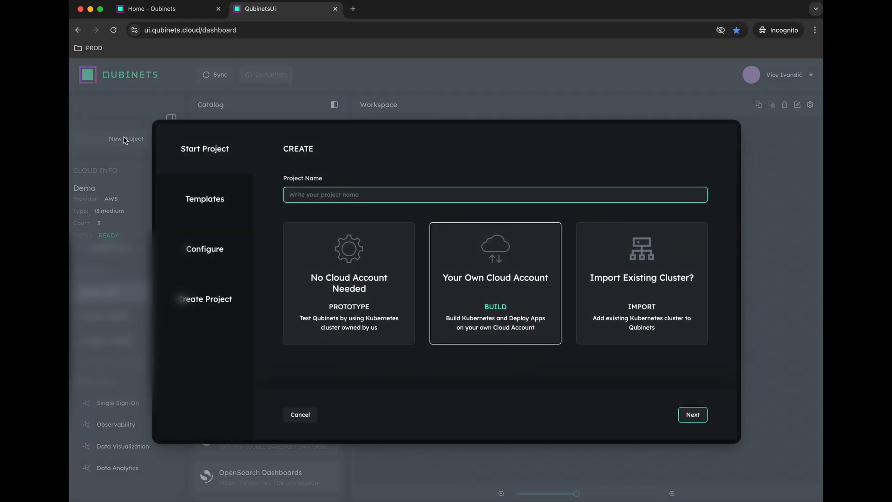
text(AI )
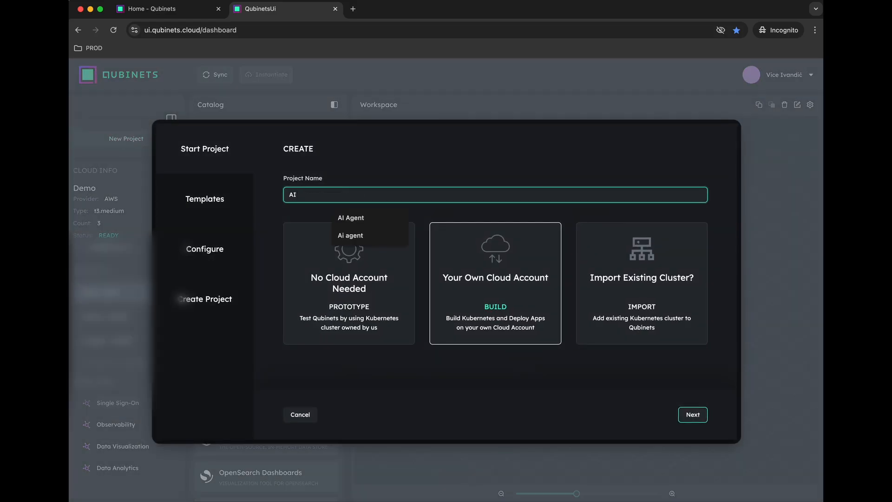
text(Agent)
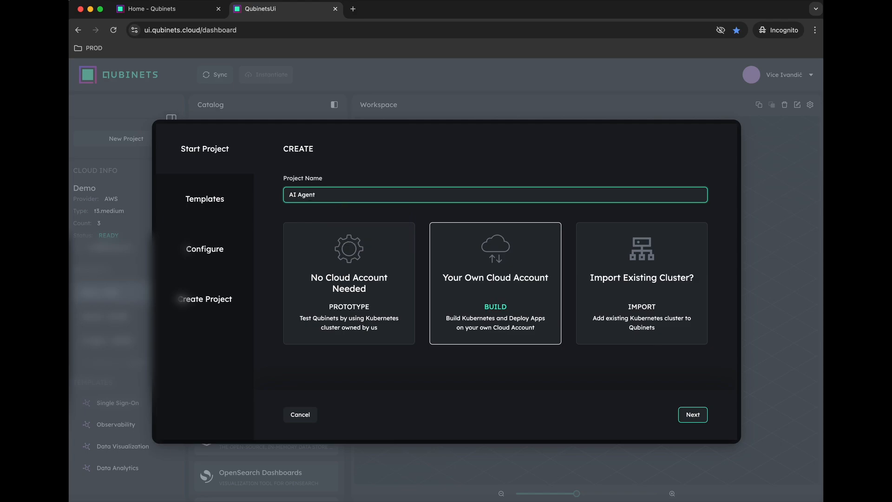
text( Demo)
click(696, 416)
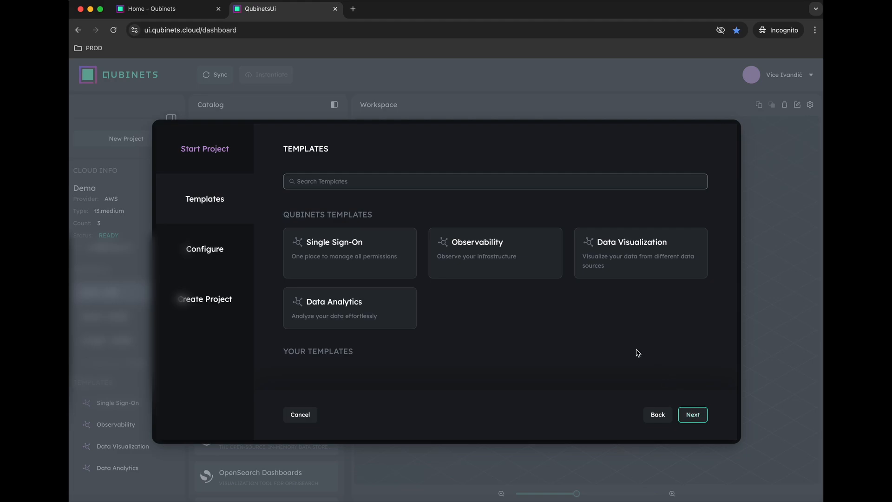
Step: Add the Qdrant and Flowise apps to the project
click(696, 415)
scroll(519, 330, down, 5)
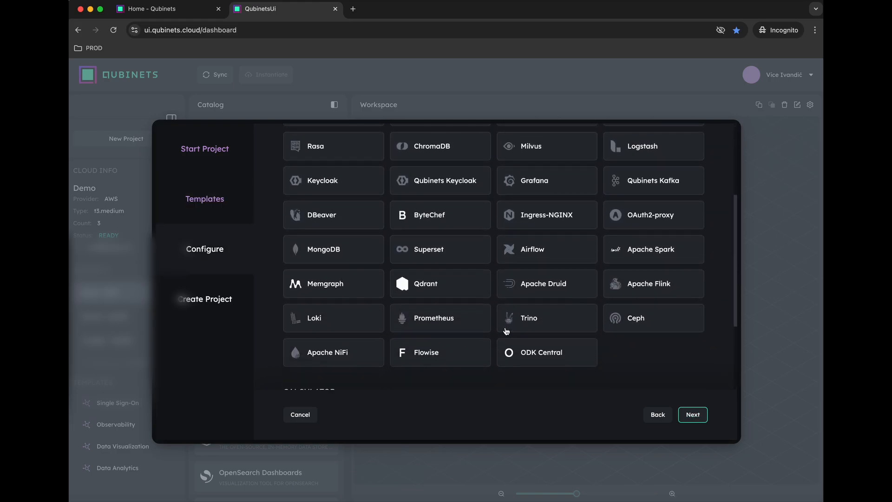
scroll(506, 331, down, 1)
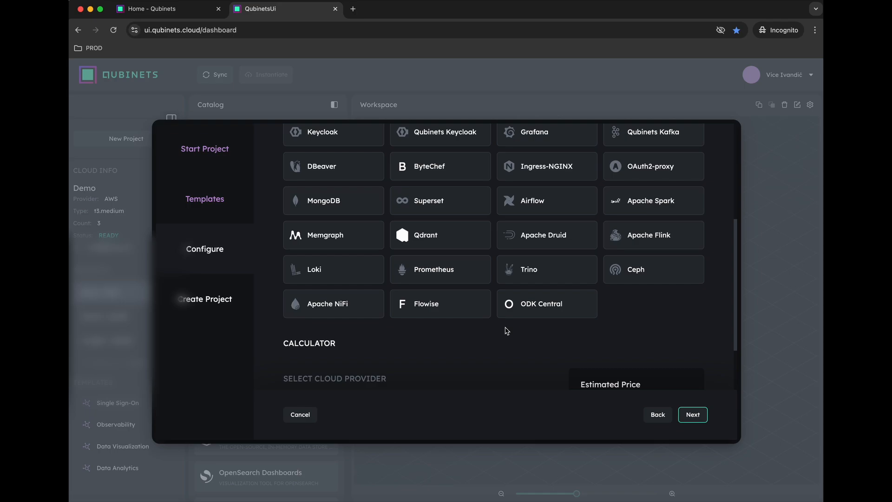
click(427, 248)
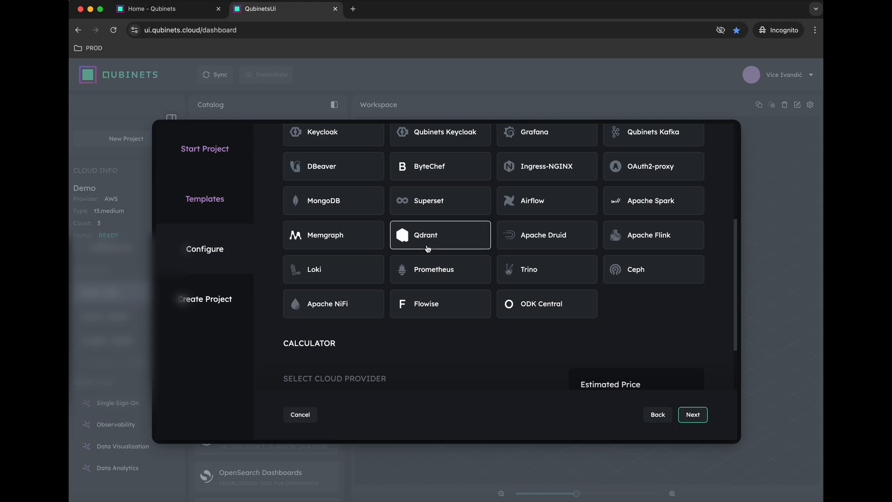
click(428, 311)
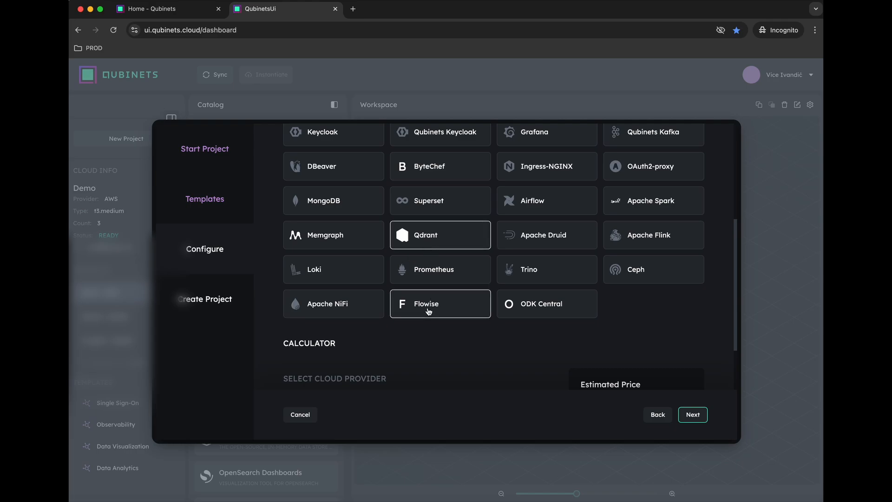
scroll(429, 311, down, 3)
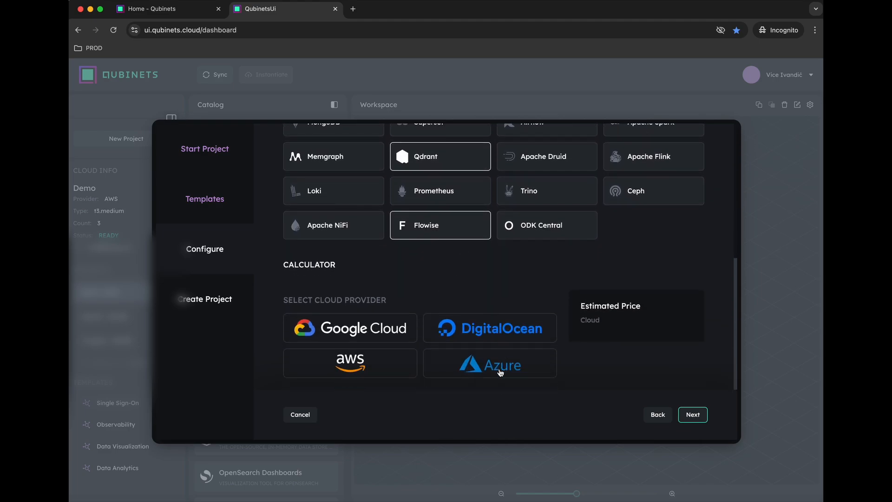
Step: Deploy on Azure with the pasted account key on an 8 CPU/16GB instance, then continue to Review
click(500, 369)
scroll(500, 370, down, 2)
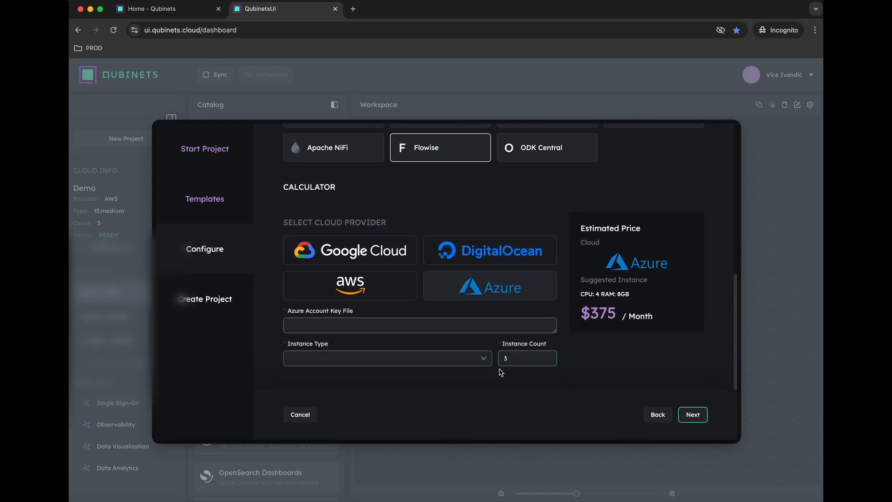
key(super+v)
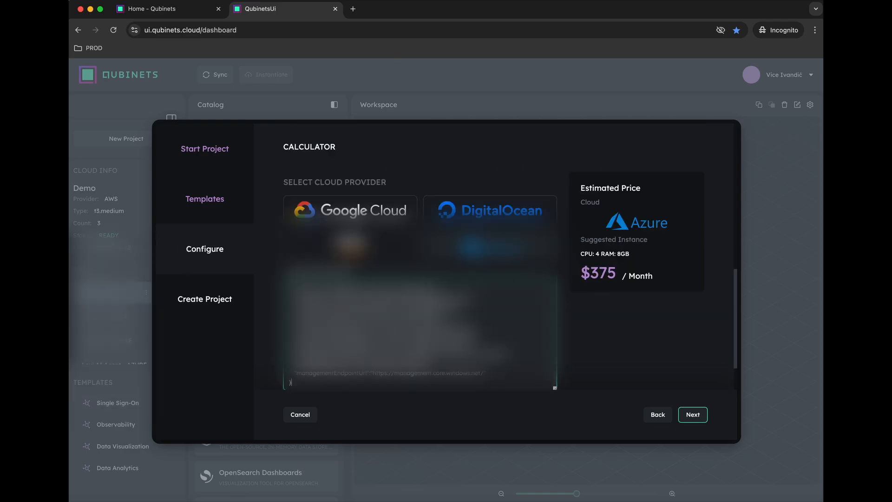
scroll(563, 371, down, 2)
click(372, 367)
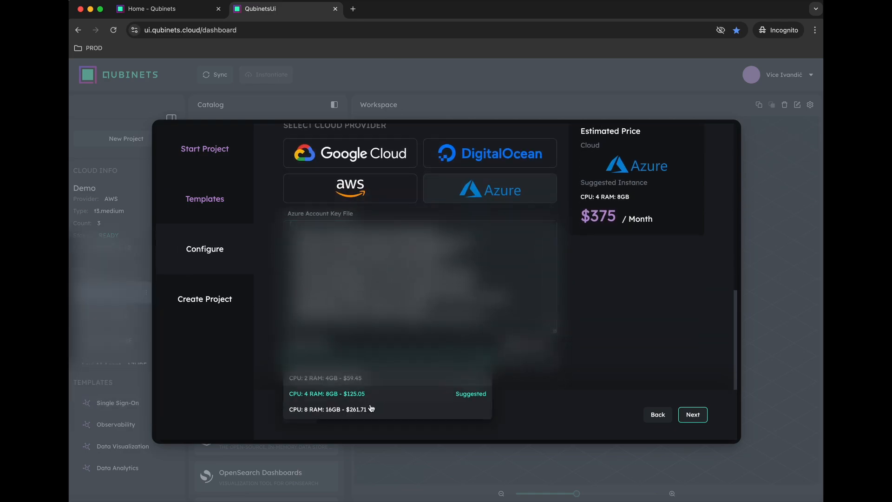
click(372, 408)
click(693, 415)
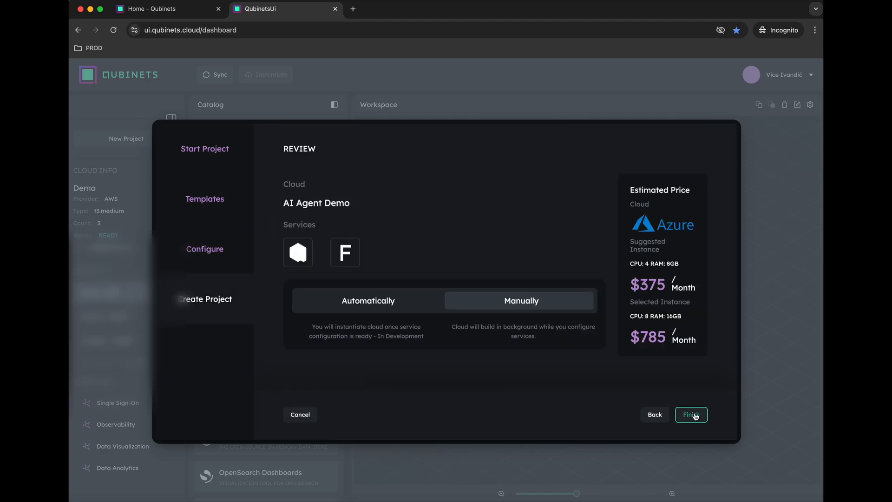
Step: Finish the AI Agent Demo project and instantiate its Azure cloud build
click(695, 415)
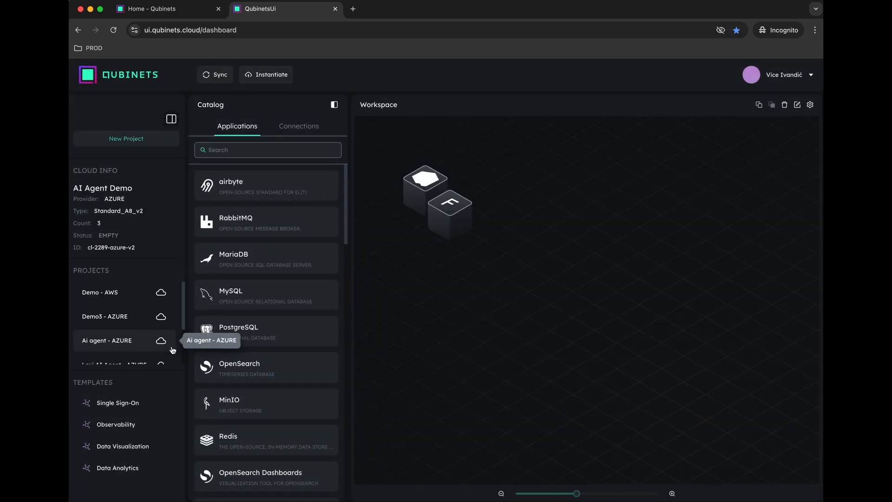
scroll(141, 342, down, 2)
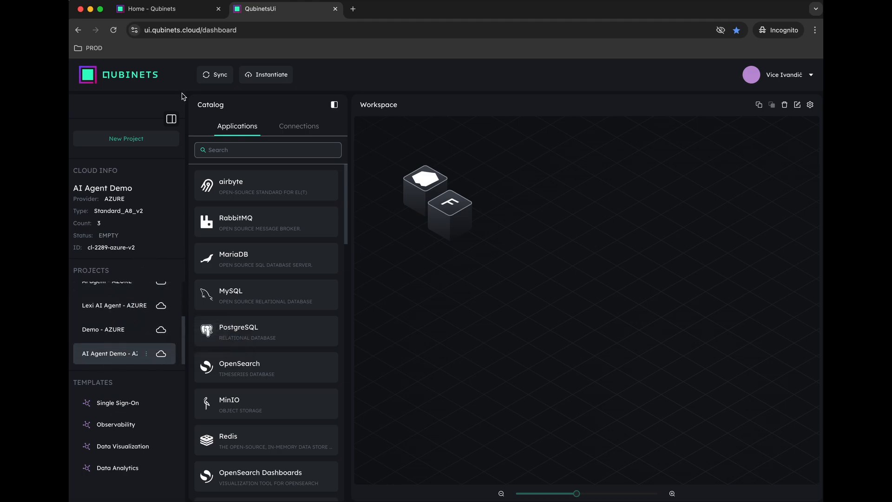
click(266, 76)
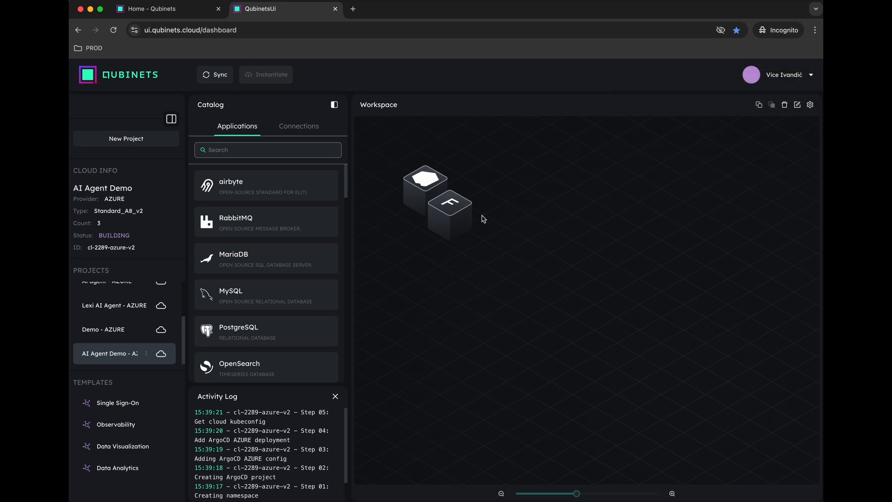
Step: Drag the Flowise cube to the left of the Qdrant cube
mouse_move(450, 211)
drag(450, 212, 440, 262)
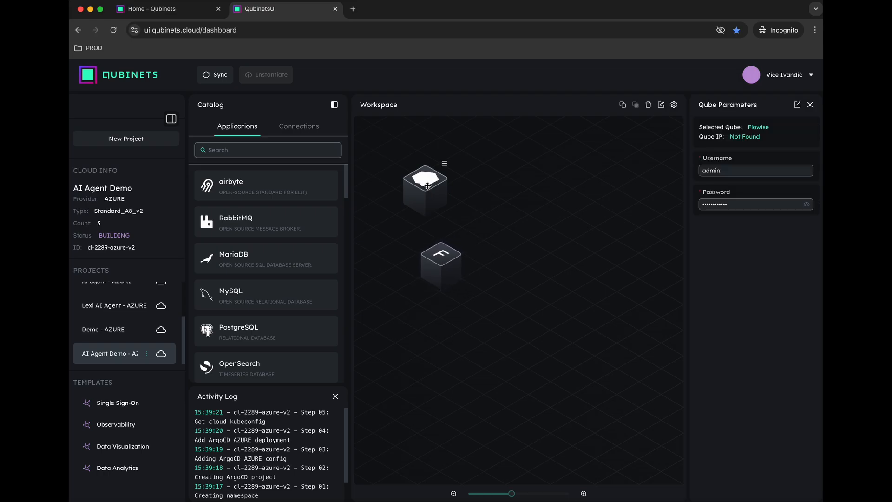
drag(432, 189, 580, 257)
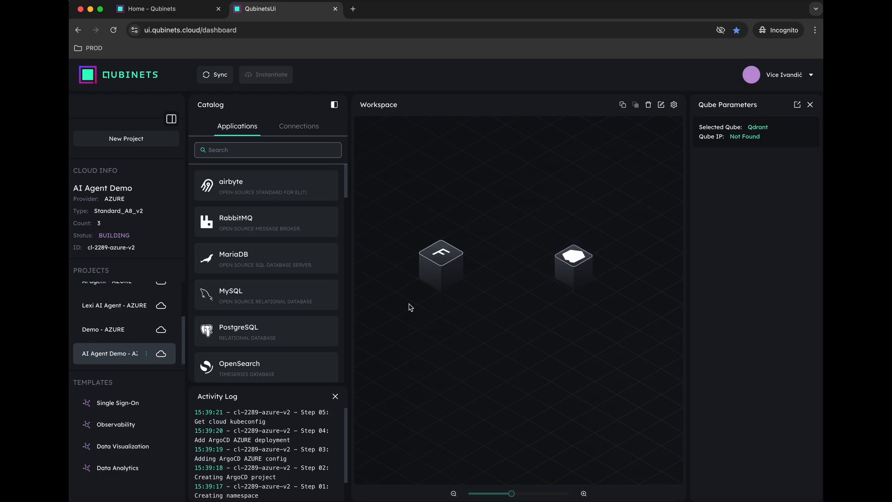
Step: Show Flowise's qube parameters with its admin login, then close its status details
click(460, 239)
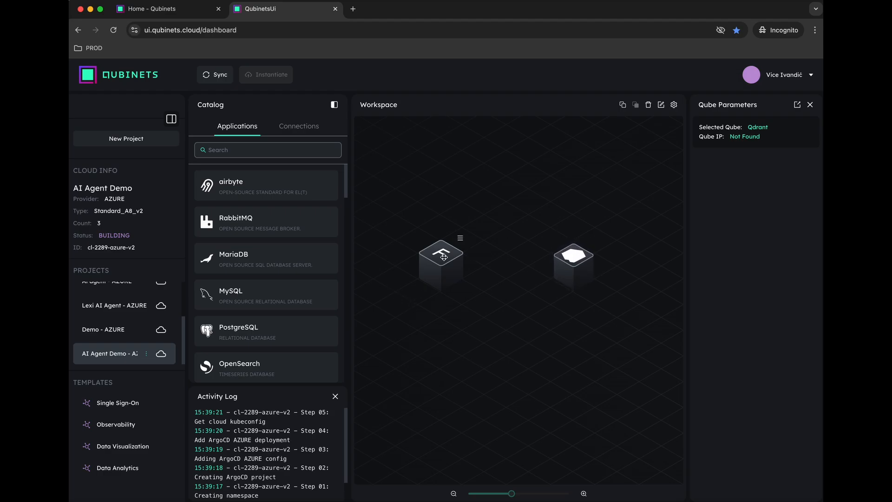
click(460, 240)
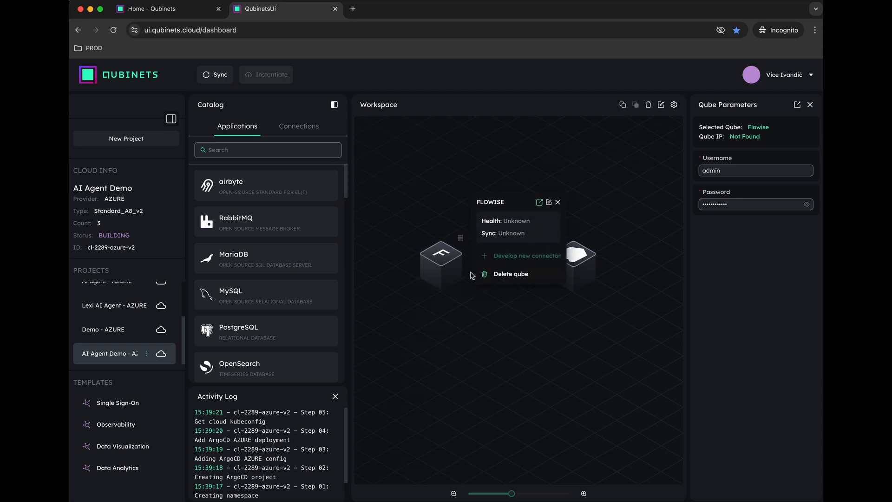
click(611, 213)
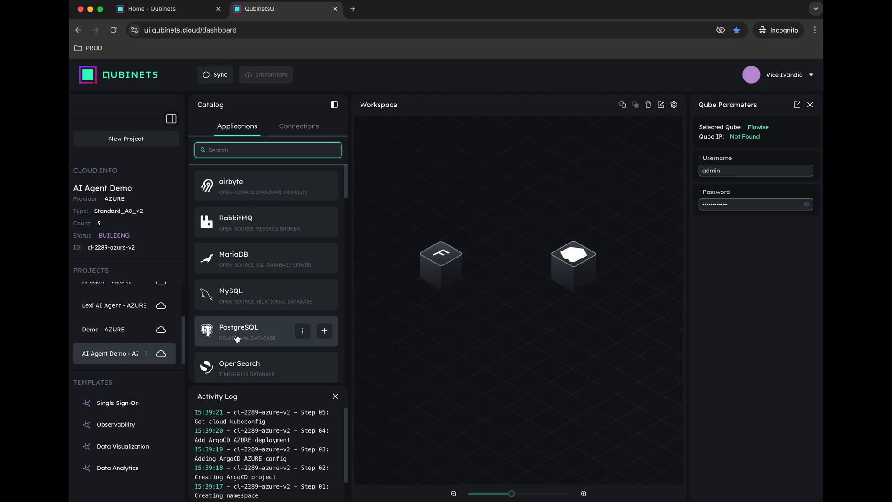
Step: Add a PostgreSQL qube below the others with advanced option replication.applicationName set to my_application
click(325, 330)
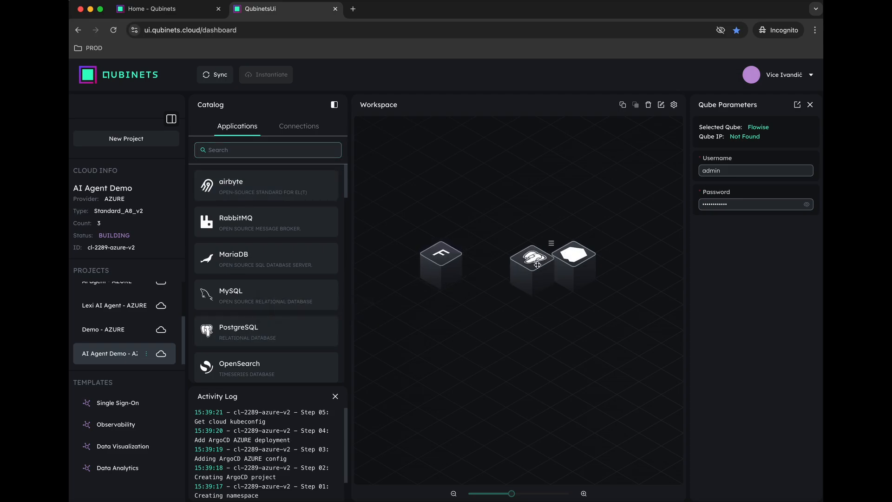
drag(529, 267, 487, 371)
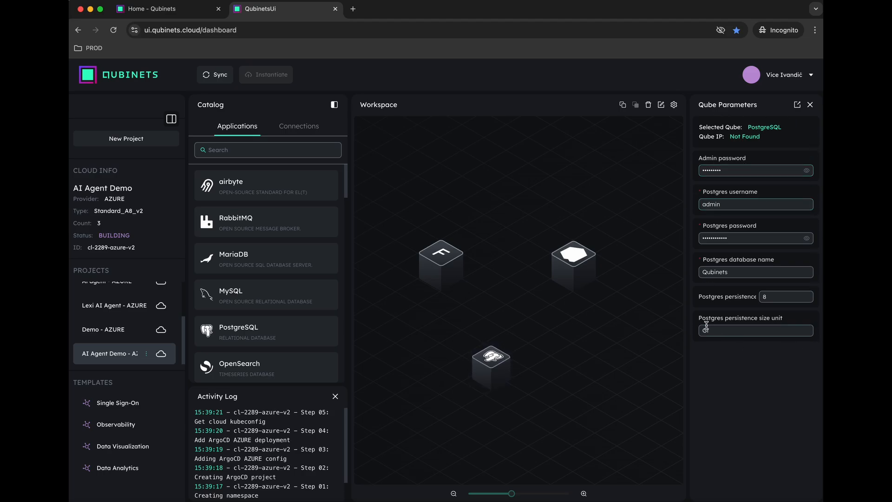
click(797, 105)
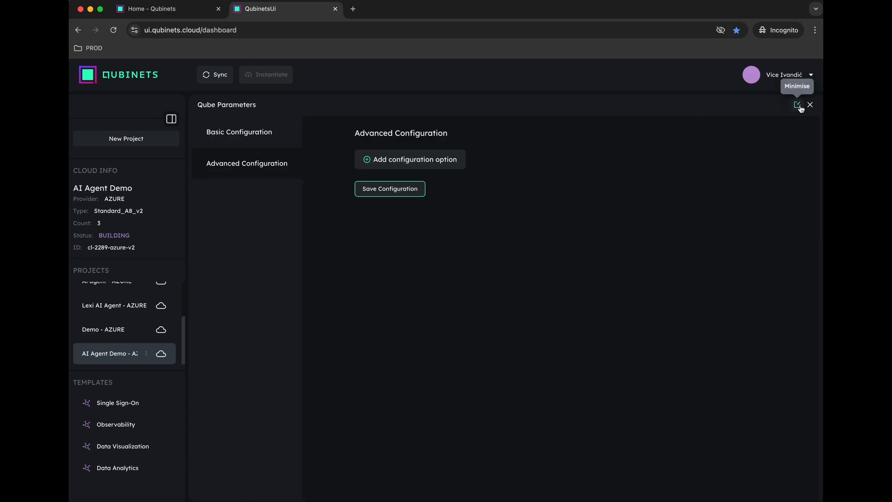
click(440, 162)
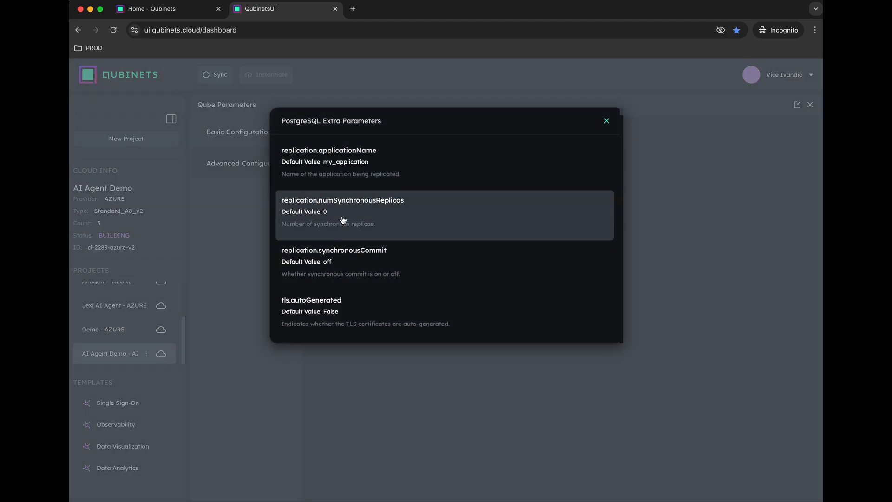
click(356, 174)
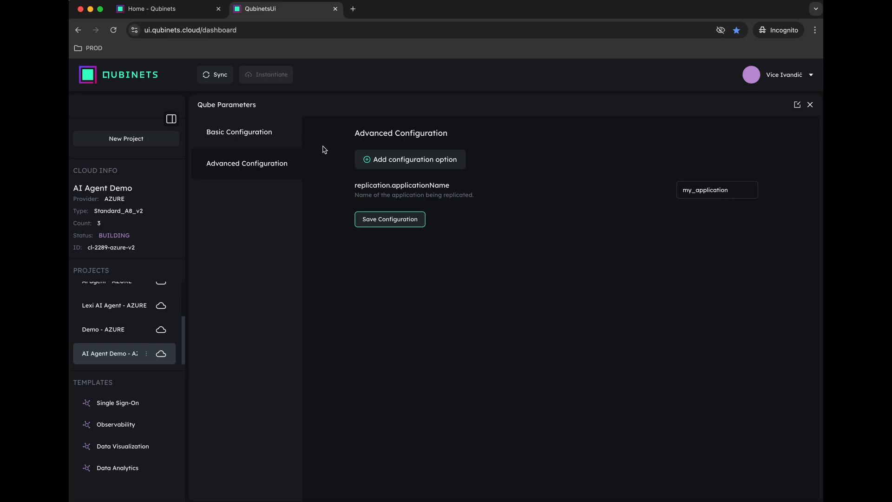
Step: Delete the PostgreSQL qube, confirming with Yes, then select the Flowise qube
click(810, 106)
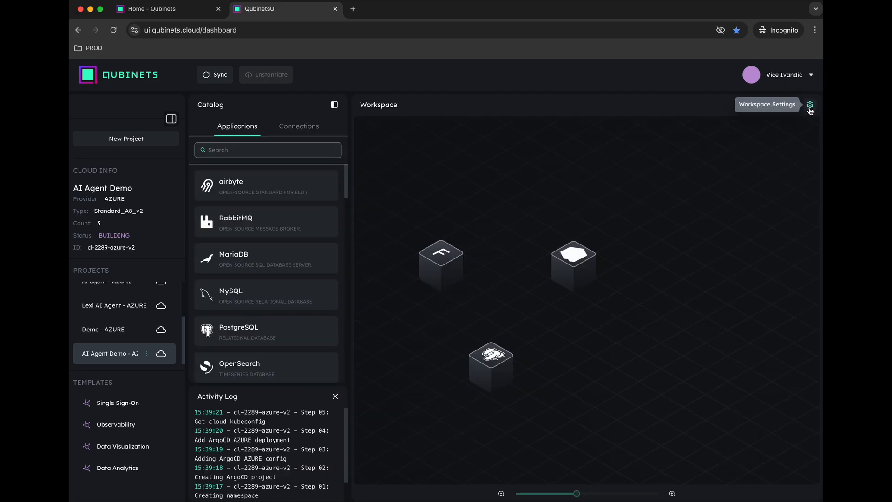
click(509, 344)
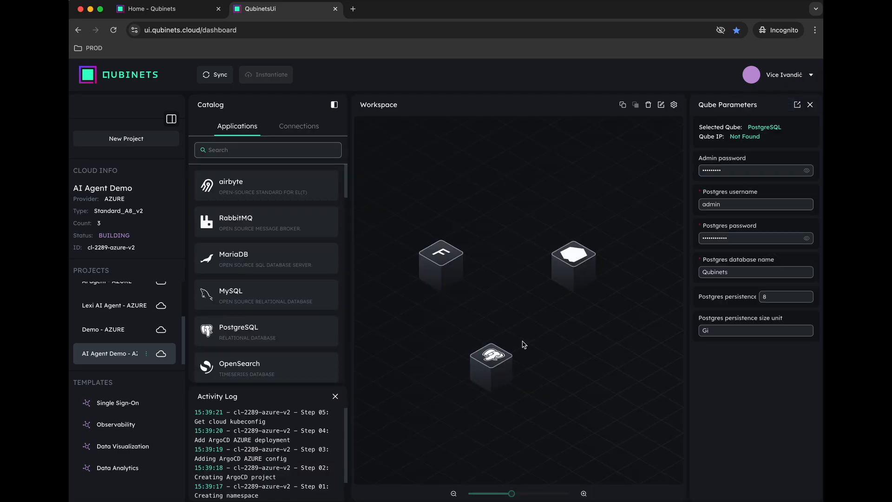
click(510, 340)
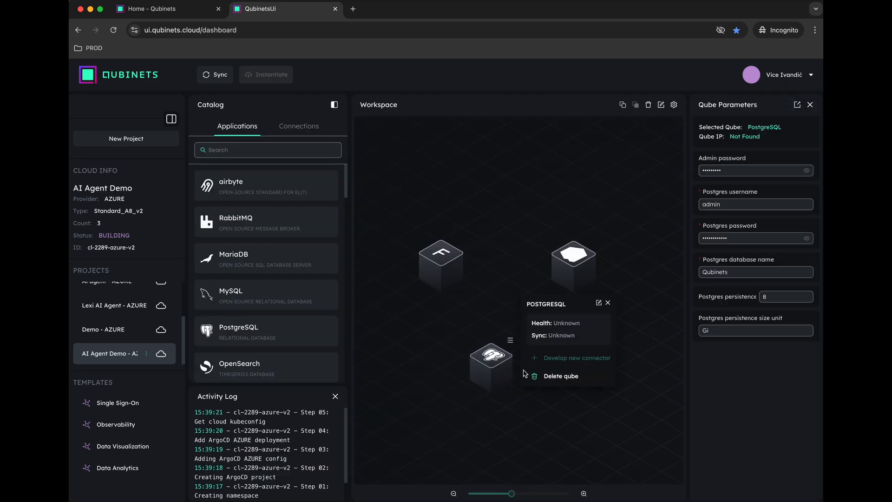
click(553, 376)
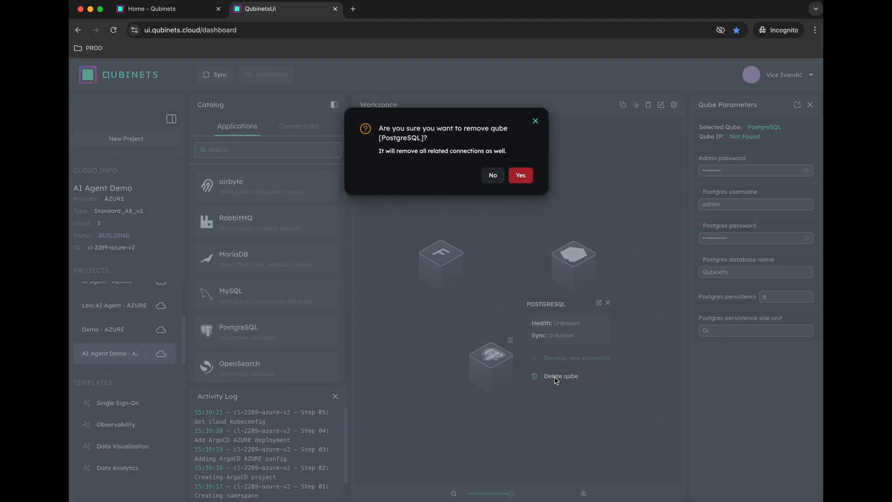
click(525, 179)
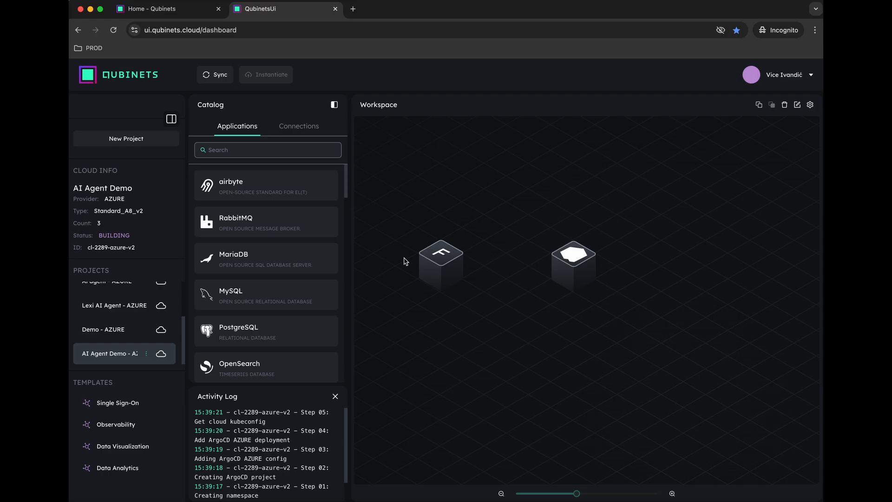
mouse_move(440, 255)
click(439, 255)
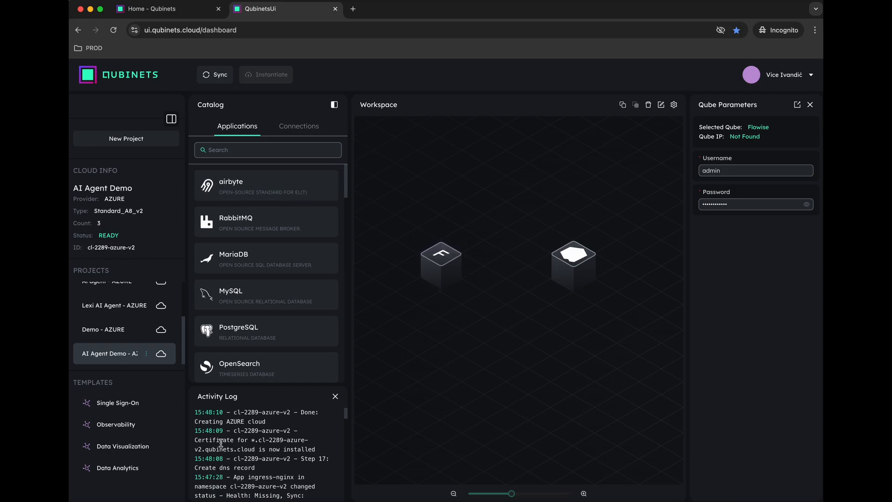
Step: Sync the workspace to deploy the qubes, then open Qdrant's dashboard in a new tab
scroll(226, 447, down, 15)
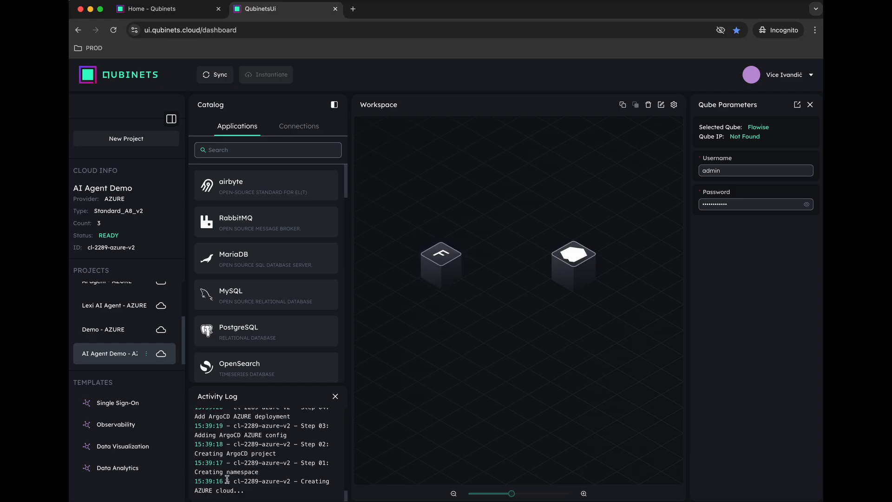
scroll(229, 474, up, 15)
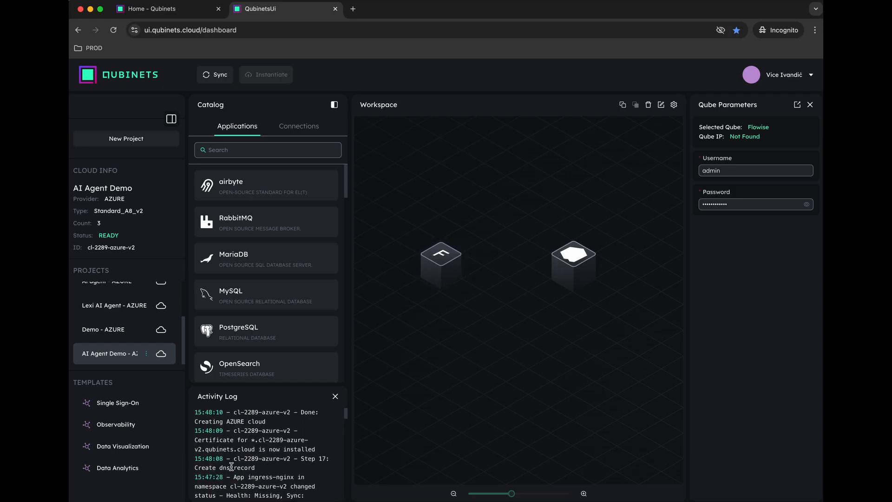
mouse_move(459, 251)
click(210, 81)
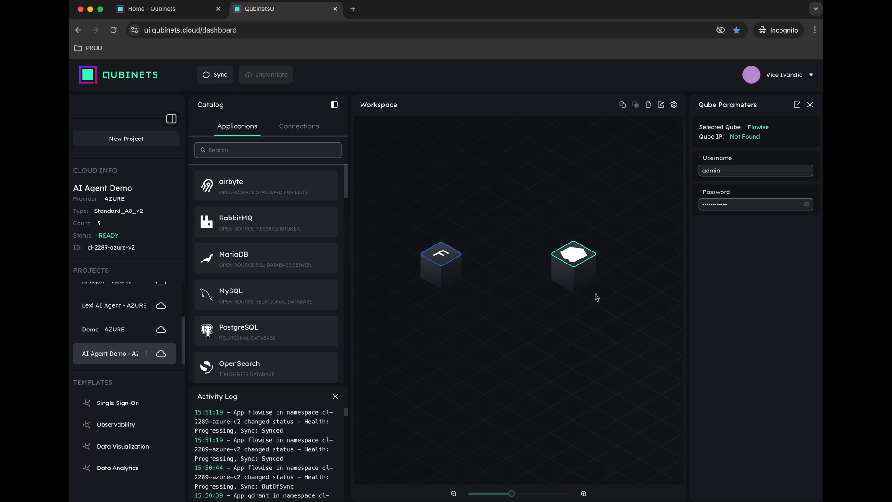
click(591, 240)
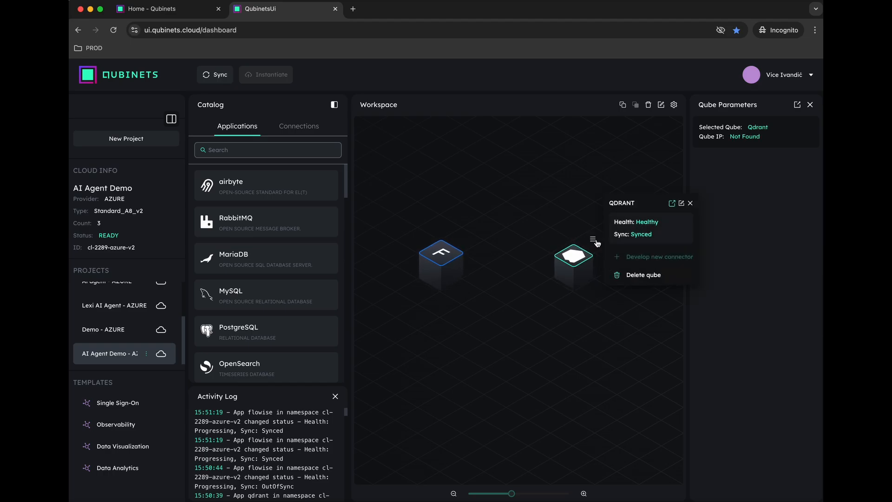
click(672, 203)
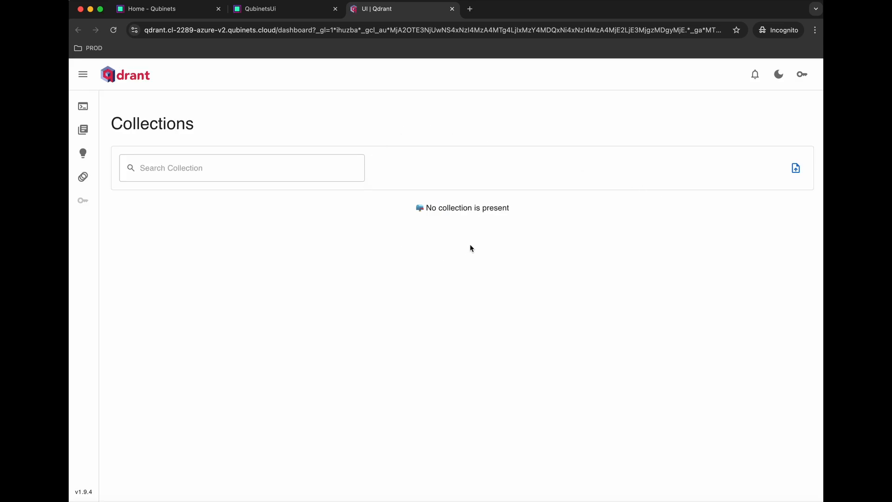
Step: Confirm Qdrant's Collections page lists no collections, then switch back to the QubinetsUi tab
click(83, 107)
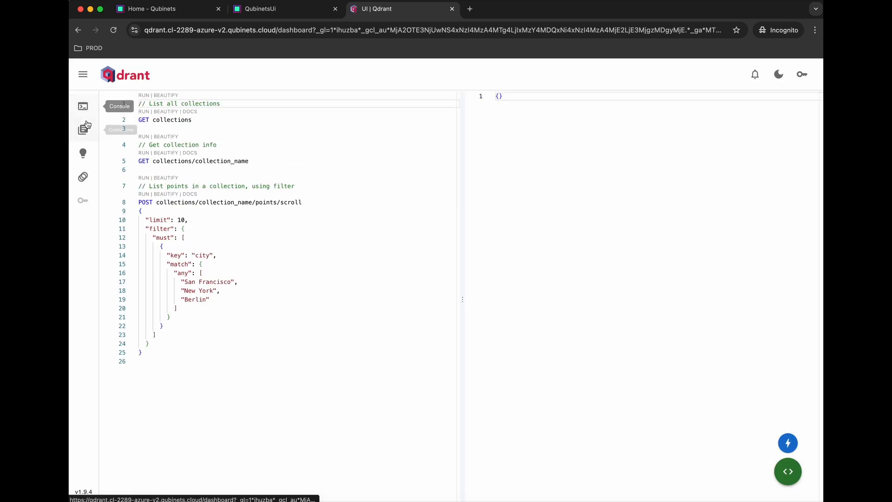
click(84, 130)
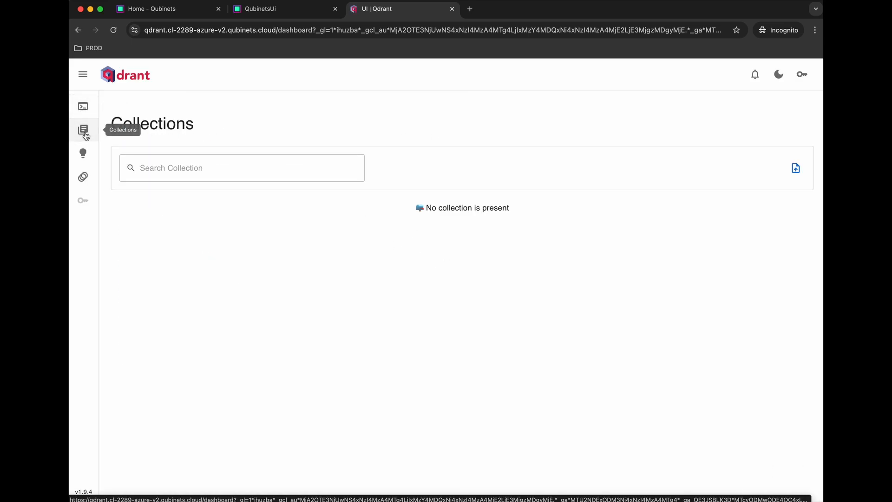
click(83, 107)
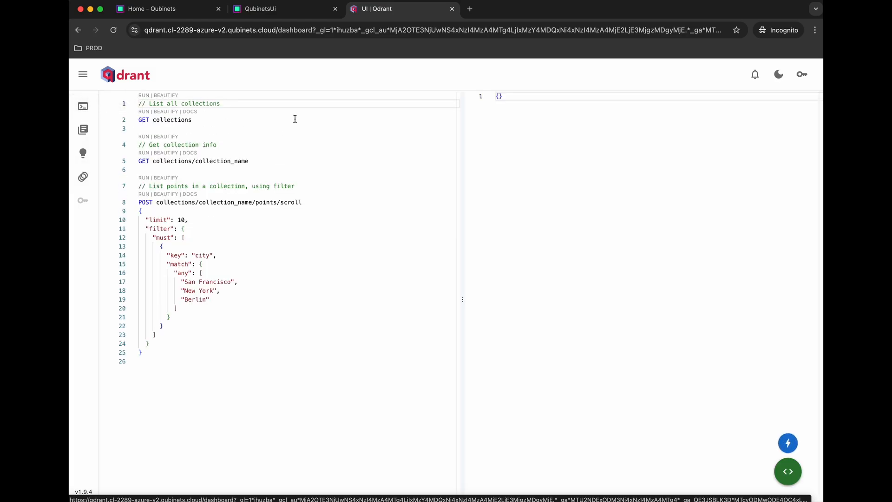
click(274, 11)
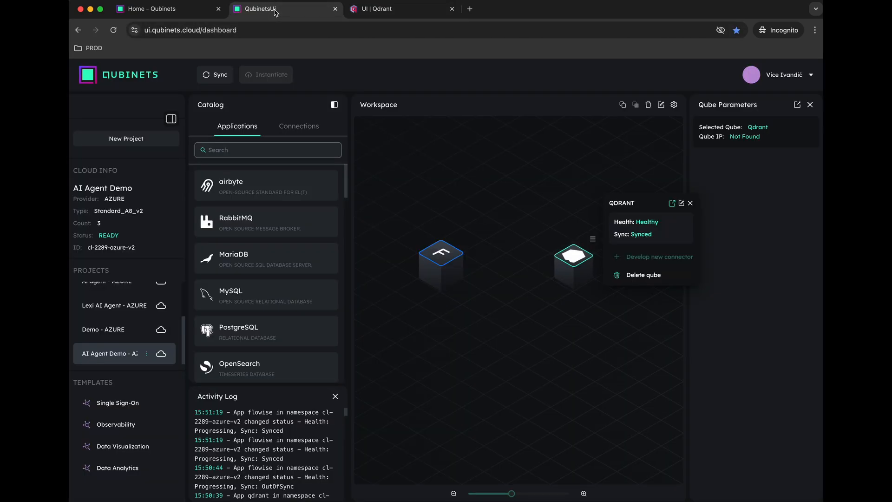
Step: Close the Qdrant card, review the Activity Log, and show Flowise's Healthy, Synced status card
click(691, 204)
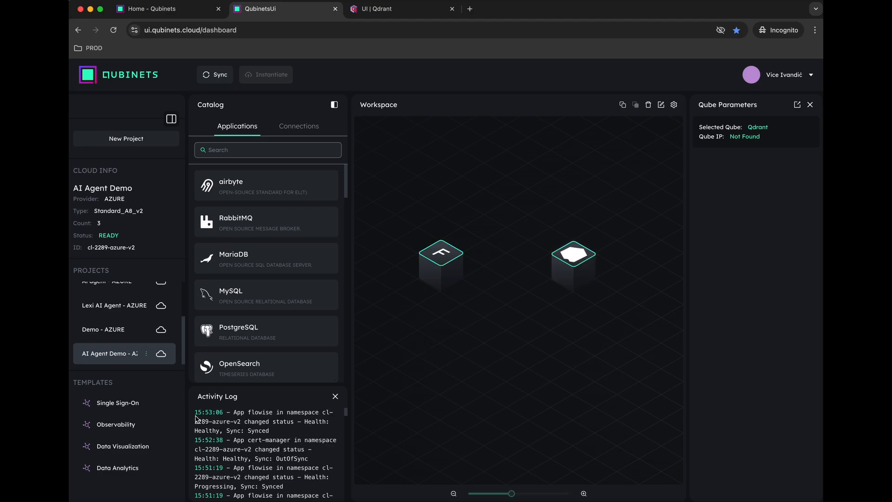
scroll(223, 414, down, 5)
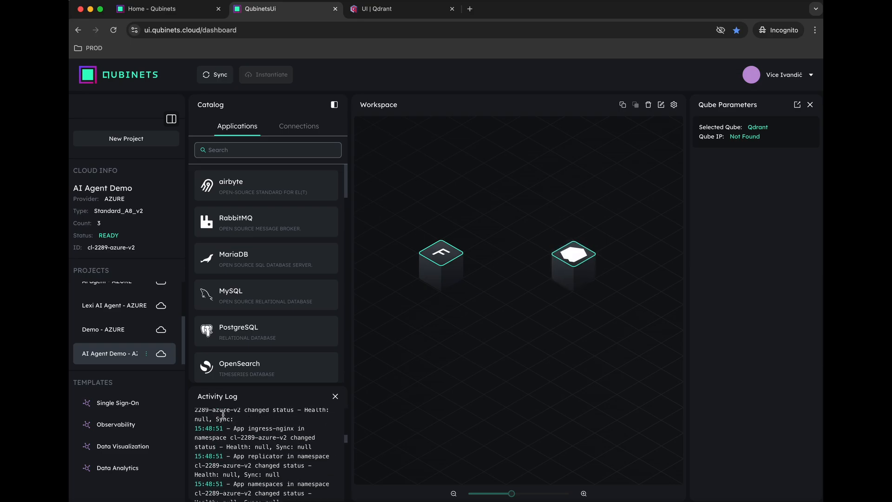
scroll(223, 415, down, 10)
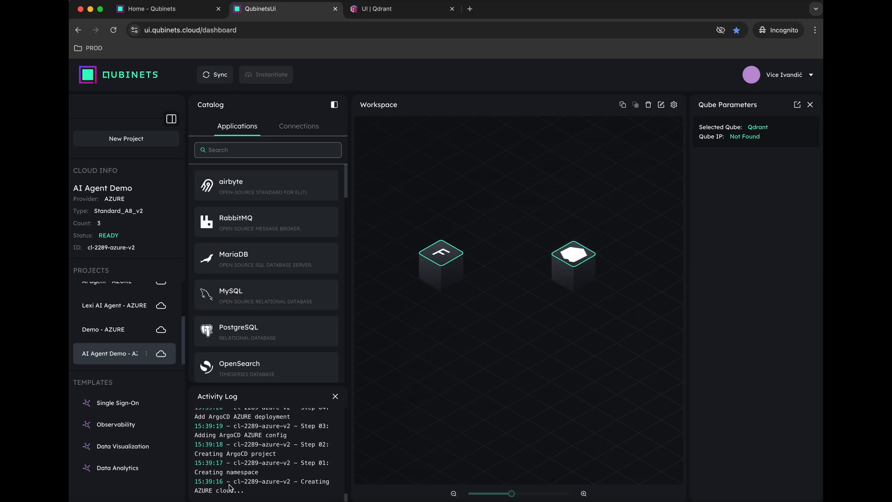
scroll(234, 479, up, 5)
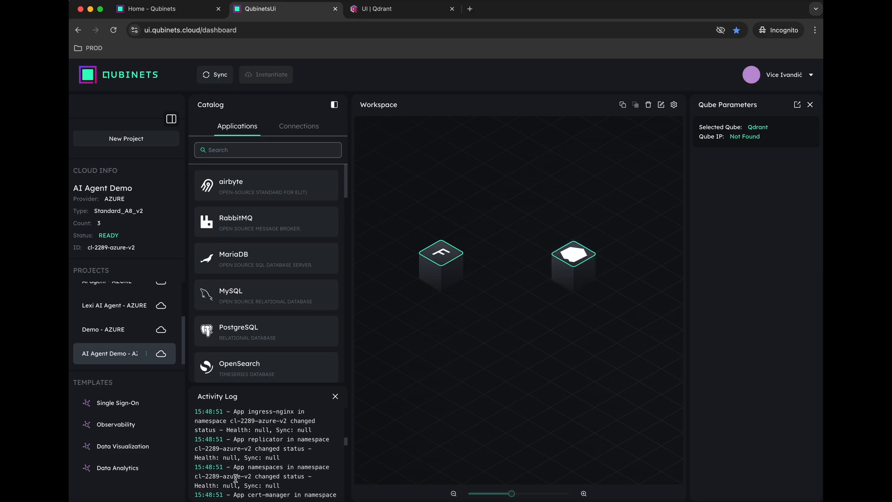
scroll(235, 478, up, 8)
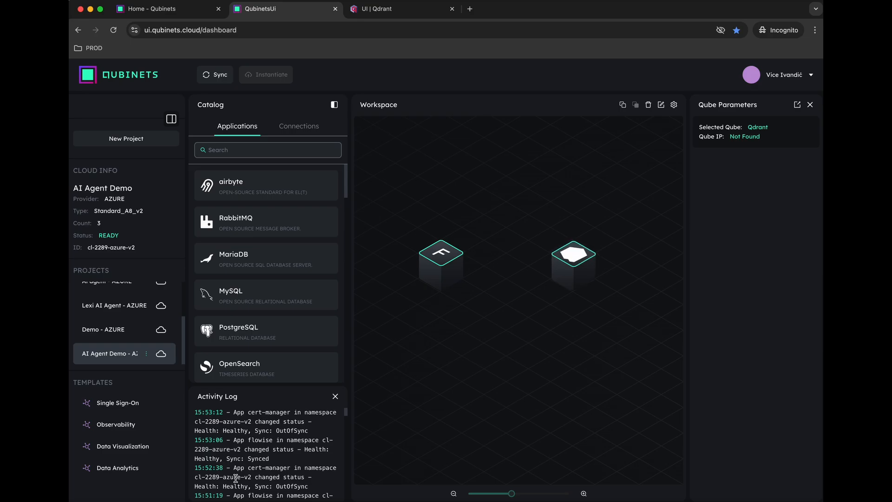
mouse_move(447, 258)
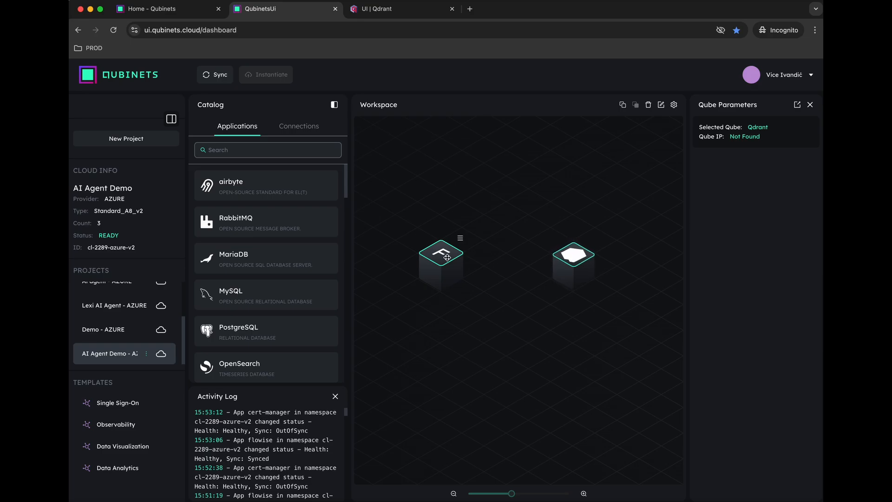
click(460, 238)
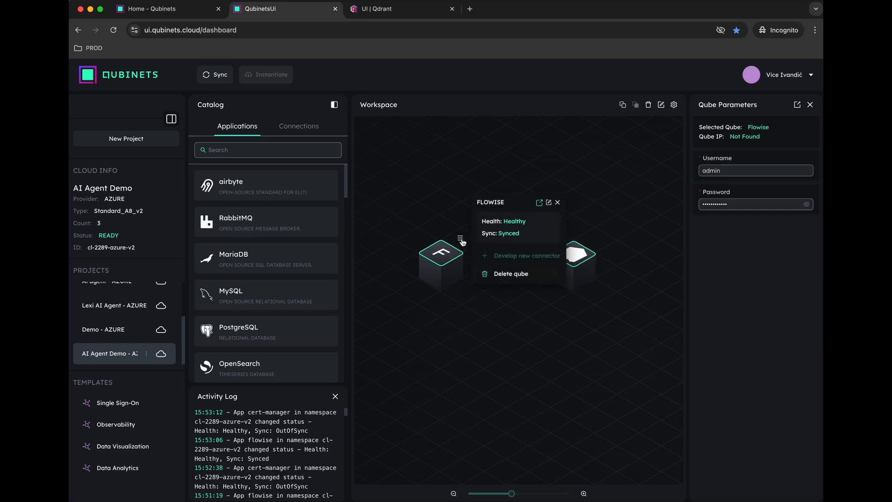
Step: Launch the Flowise web app and log in with the admin username and password
click(539, 203)
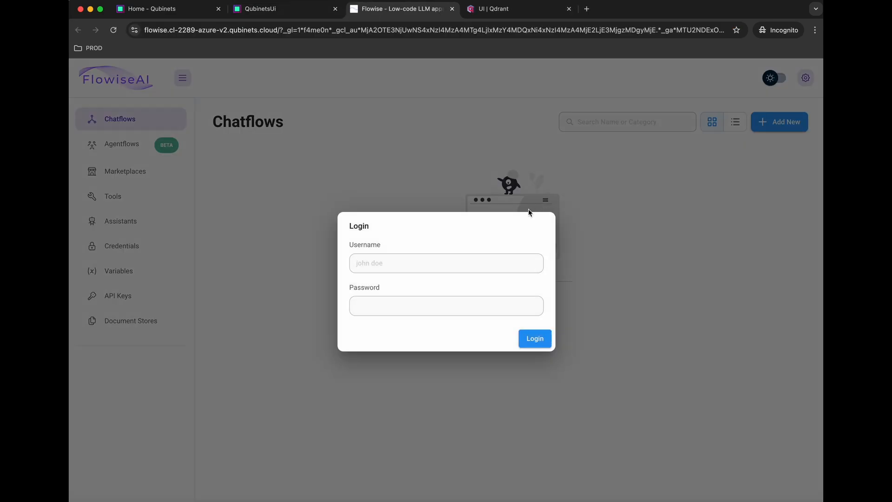
text(admin)
key(Tab)
text(••)
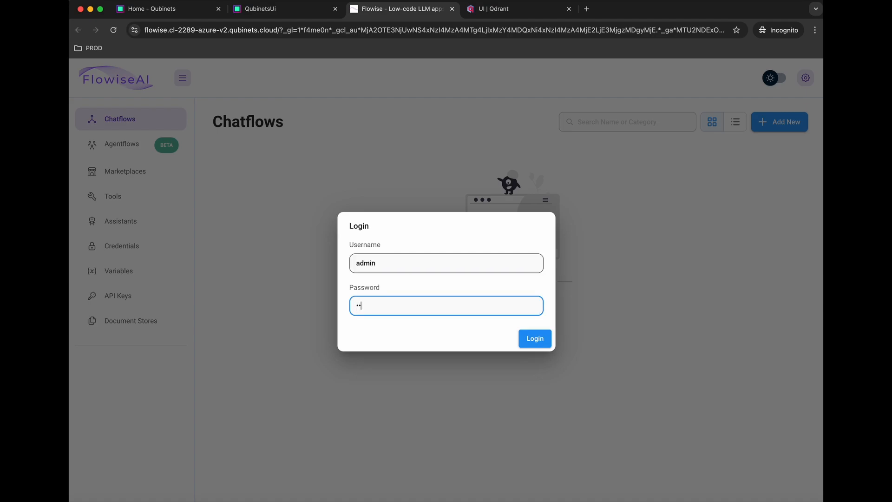
text(•••••••••)
key(Return)
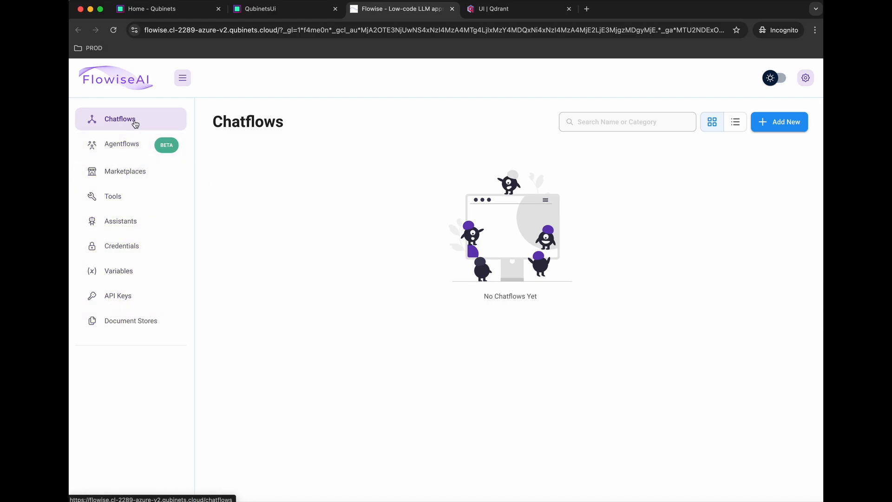
Step: Create a new chatflow and save it as 'FAQ Chatbot'
click(788, 122)
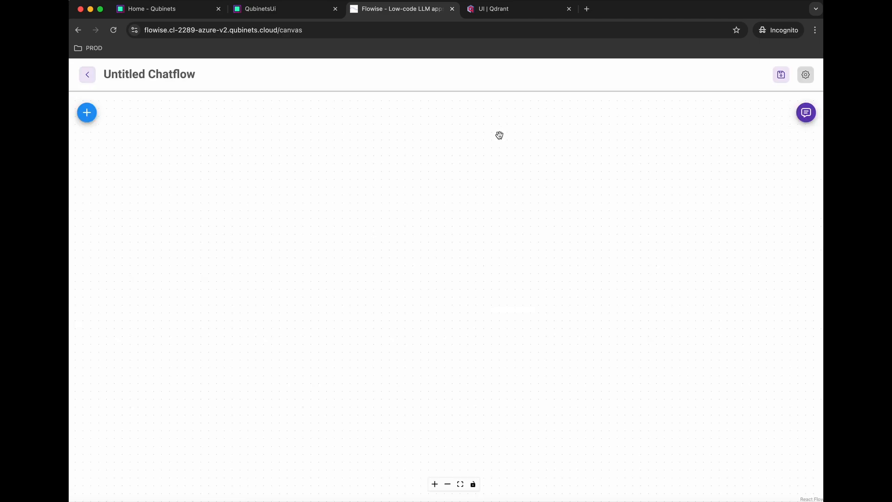
click(779, 76)
click(486, 282)
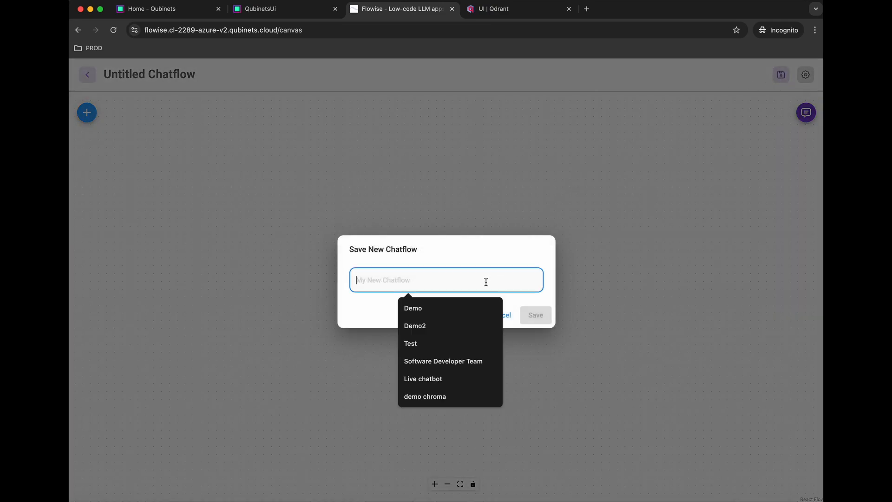
text(FAQ )
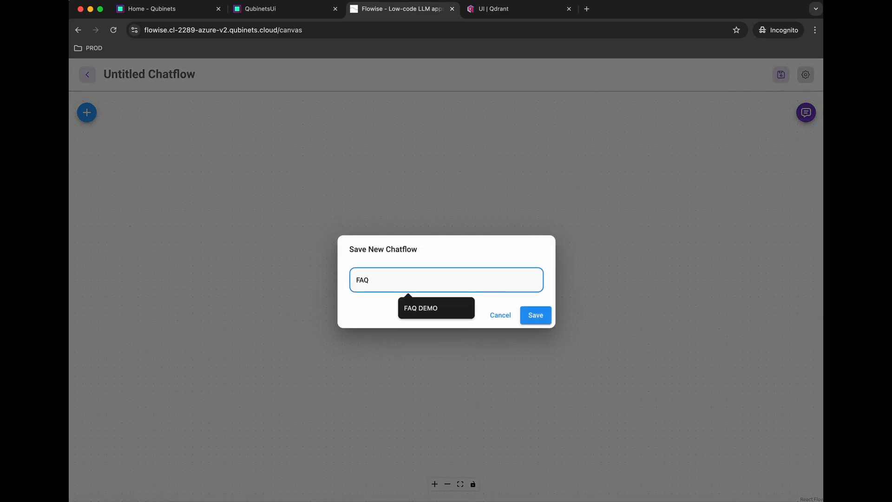
text(Chatbot)
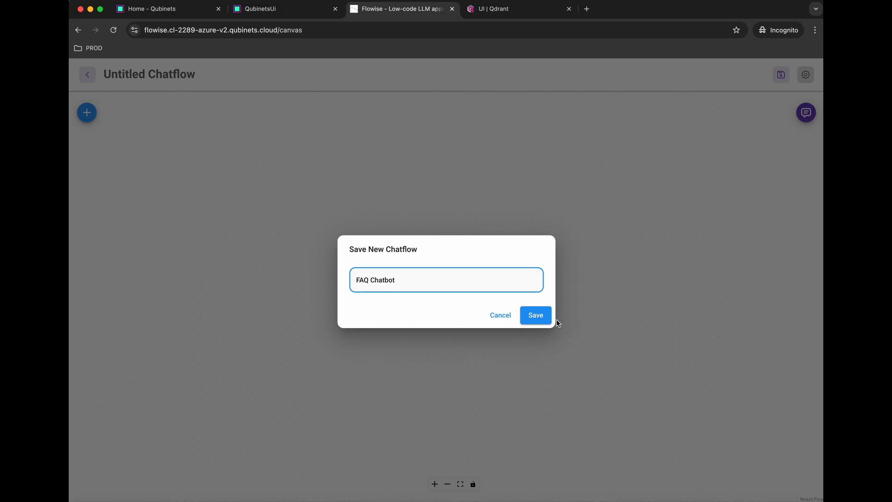
click(537, 314)
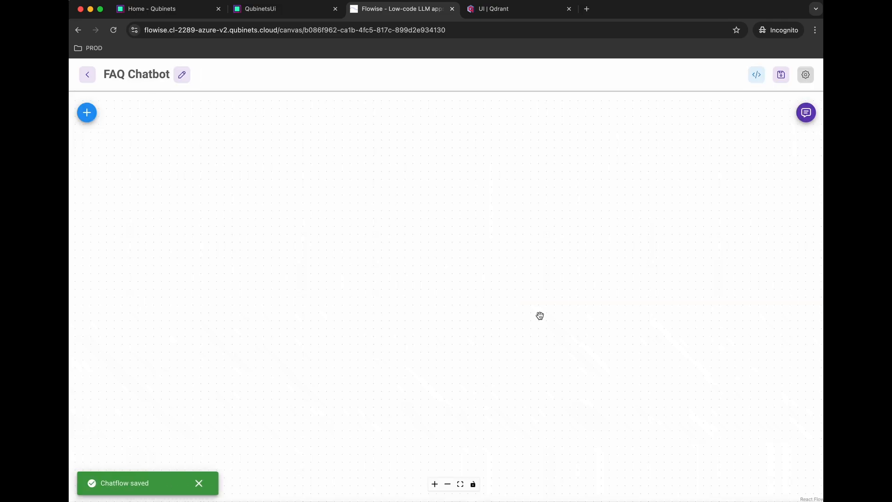
Step: Search 'tool' among the nodes and place a Tool Agent node on the FAQ Chatbot canvas
click(87, 113)
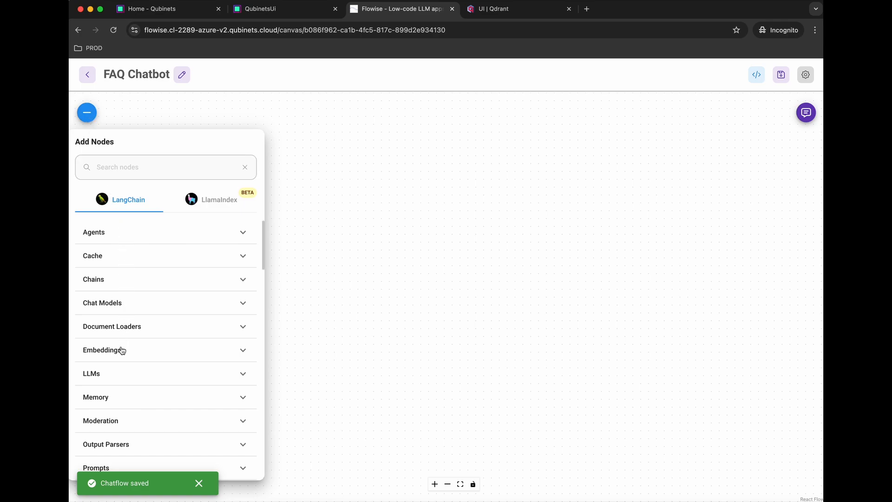
scroll(122, 350, down, 5)
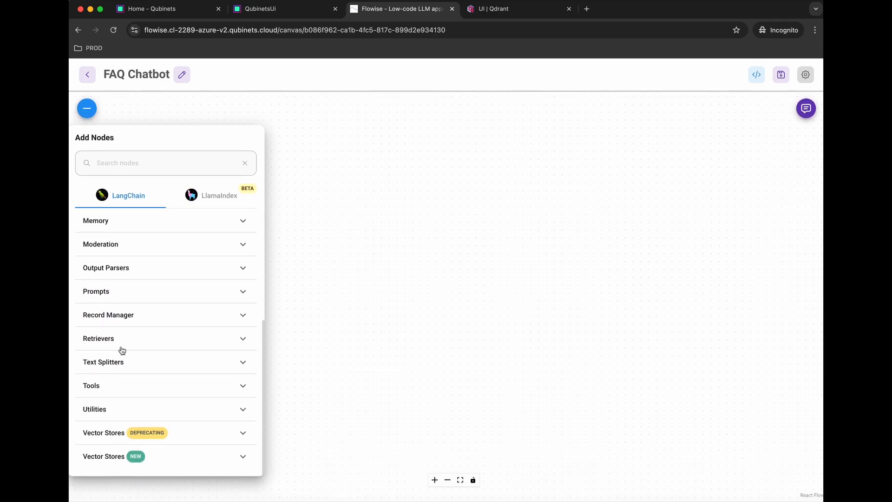
scroll(123, 351, up, 5)
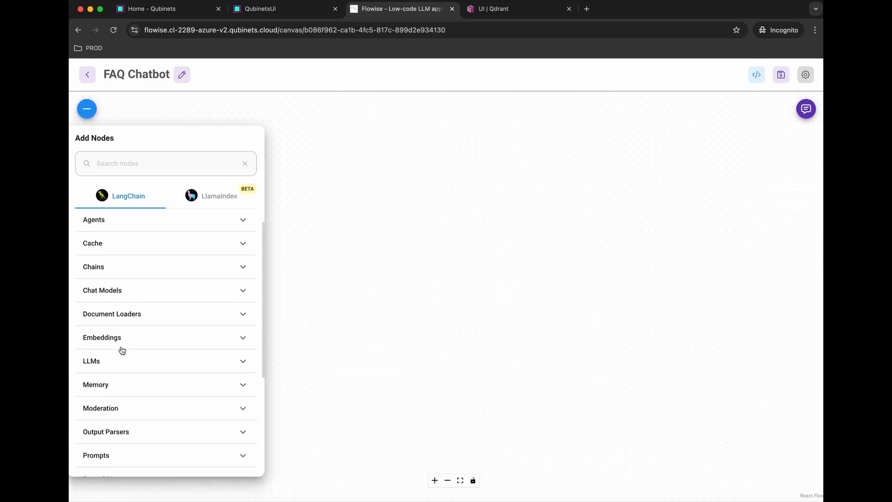
click(163, 166)
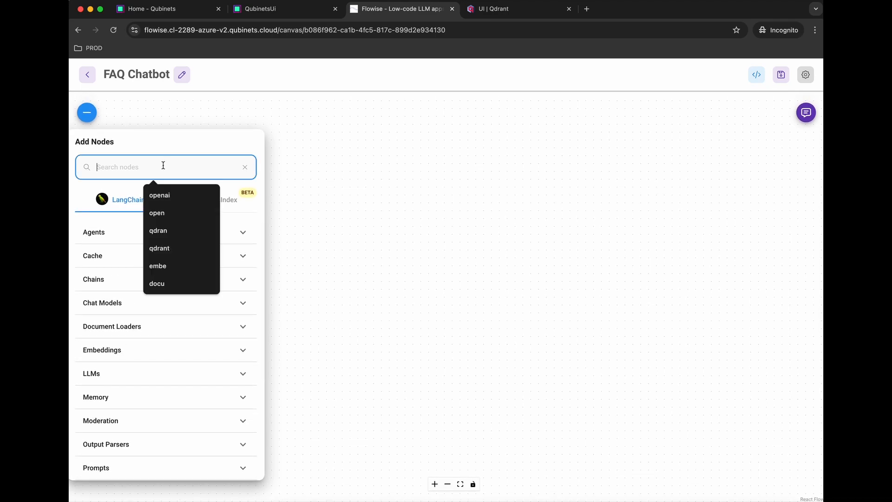
text(tool)
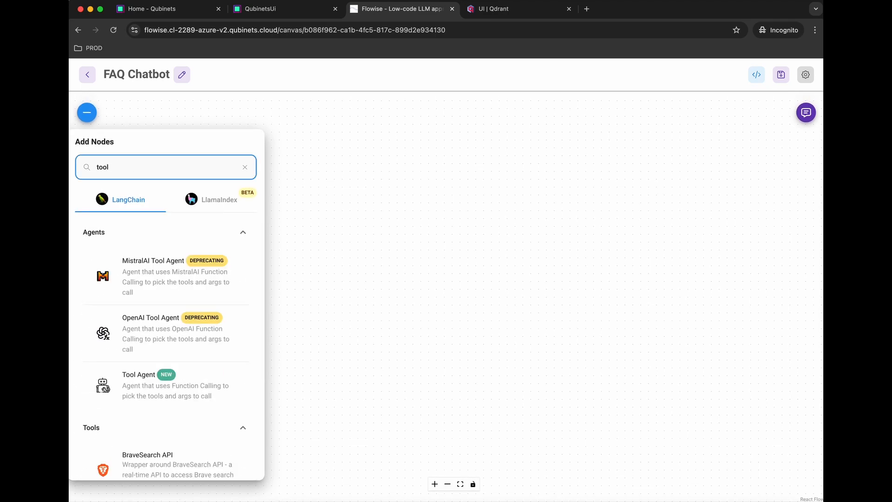
drag(148, 395, 496, 268)
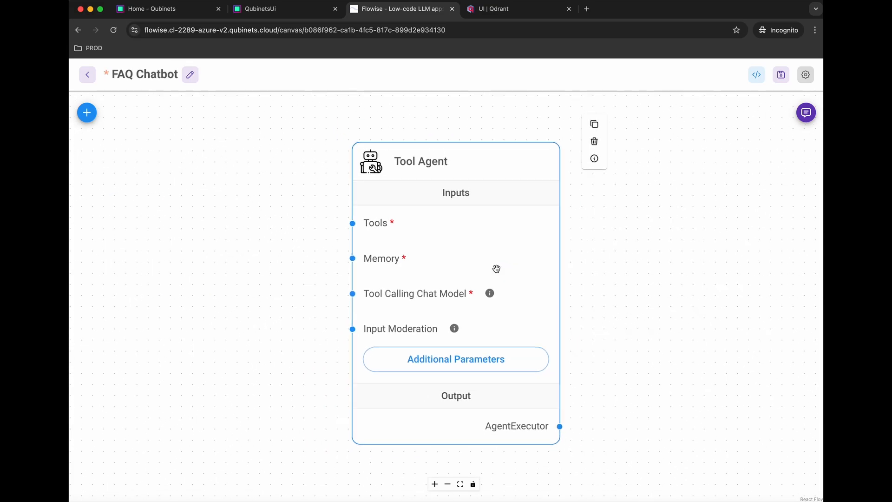
scroll(496, 268, down, 5)
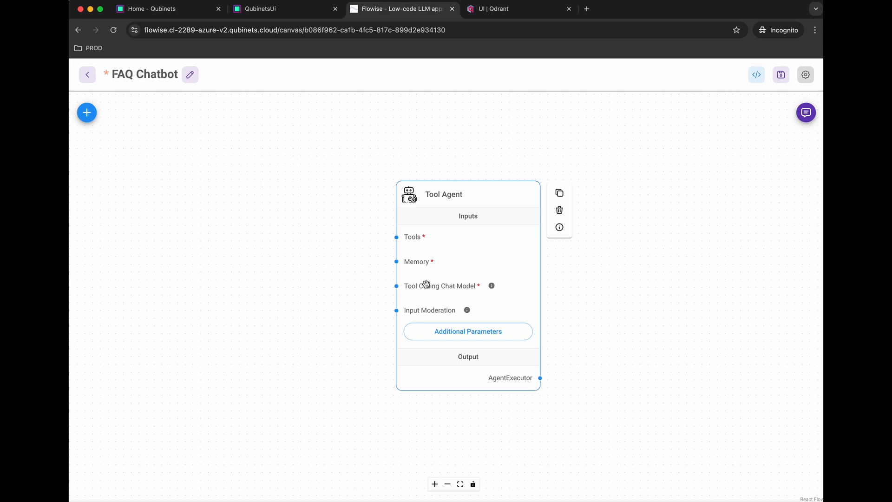
Step: Search 'chatop' and place a ChatOpenAI node on the canvas
click(87, 112)
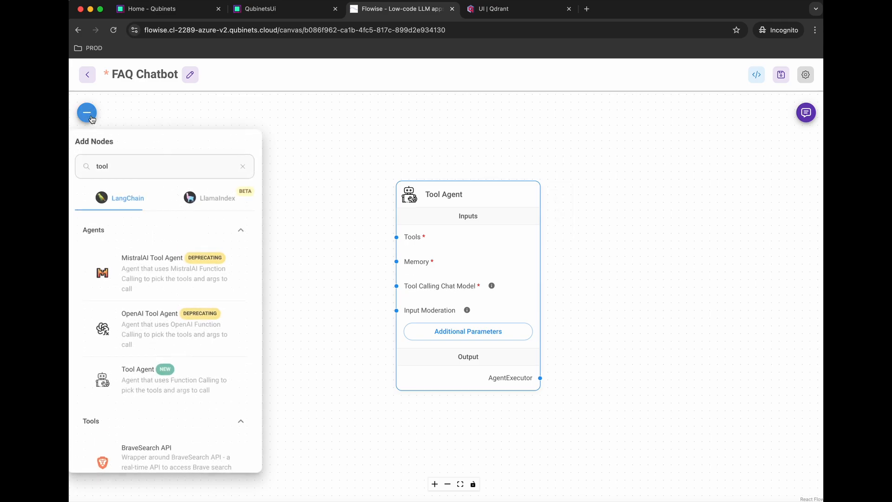
click(137, 158)
double_click(135, 163)
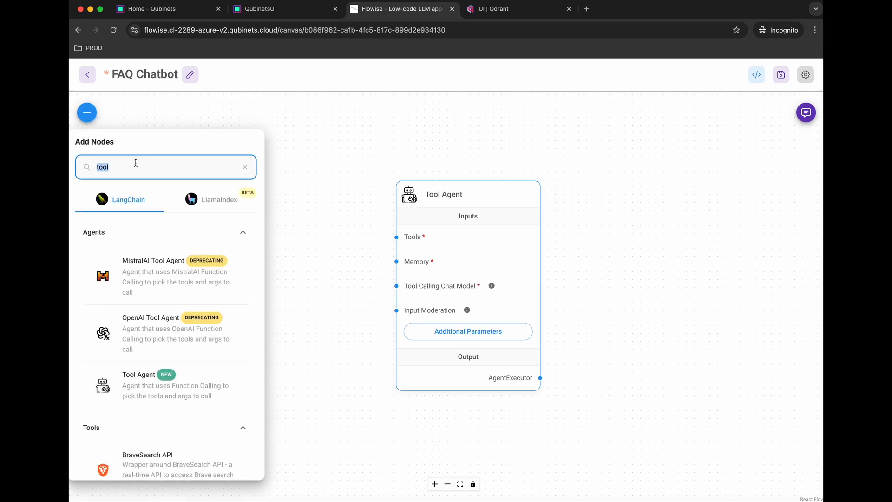
text(chatop)
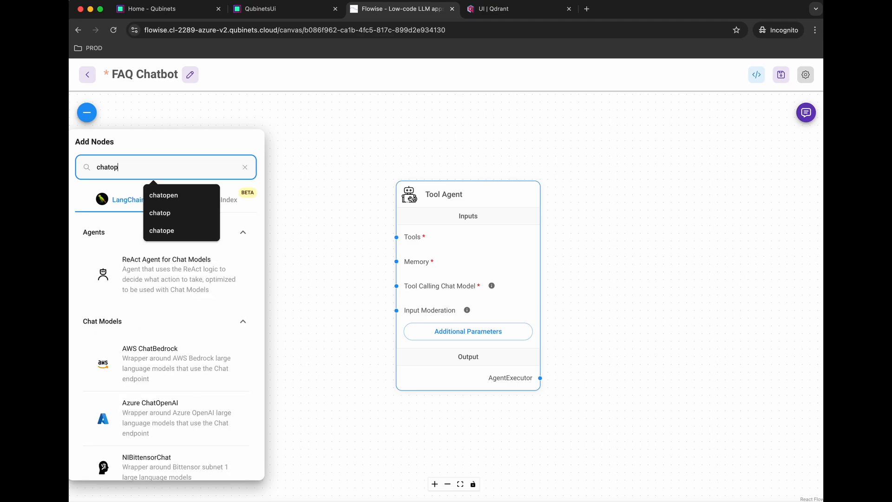
drag(135, 334, 287, 268)
scroll(476, 428, down, 2)
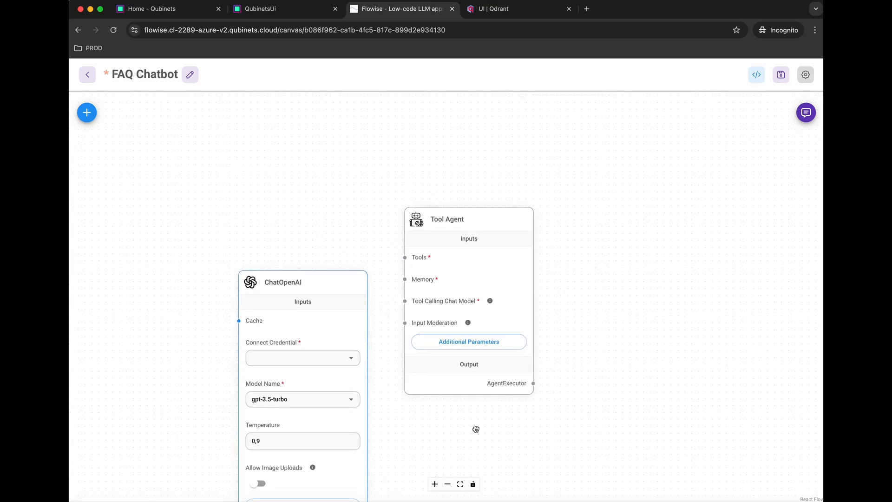
drag(476, 428, 476, 351)
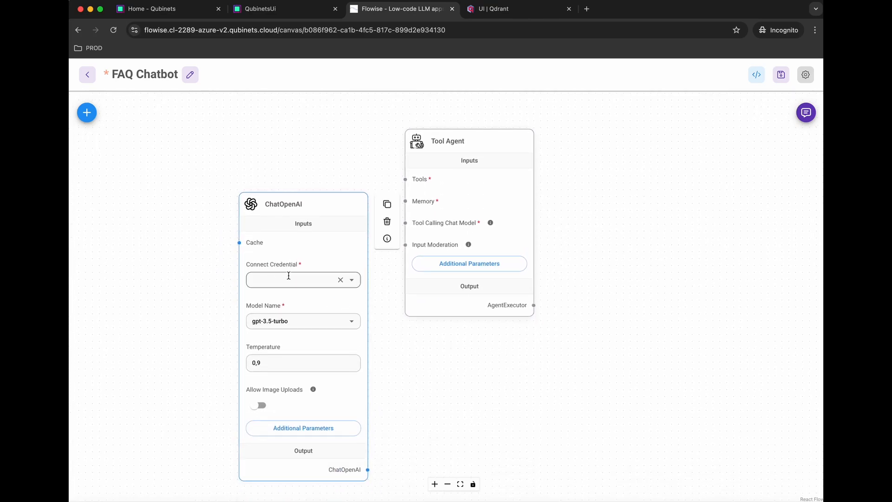
Step: Create a new ChatOpenAI credential named OpenAI with the pasted API key
click(351, 281)
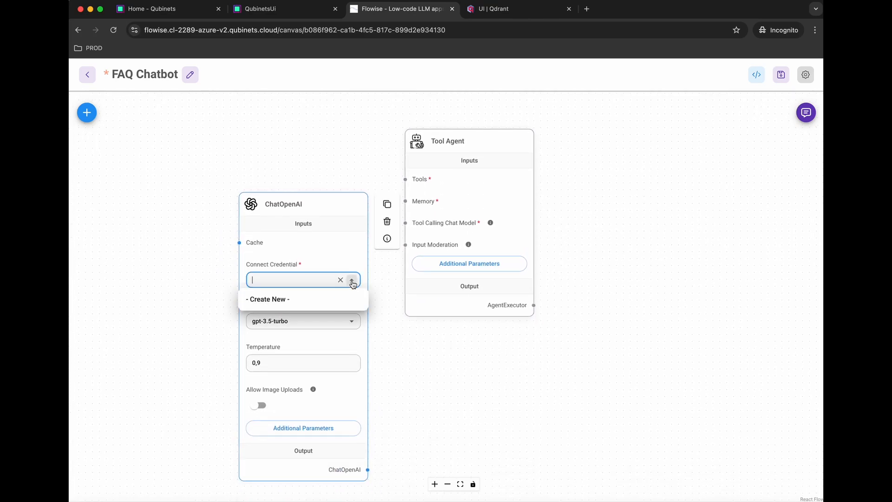
click(291, 299)
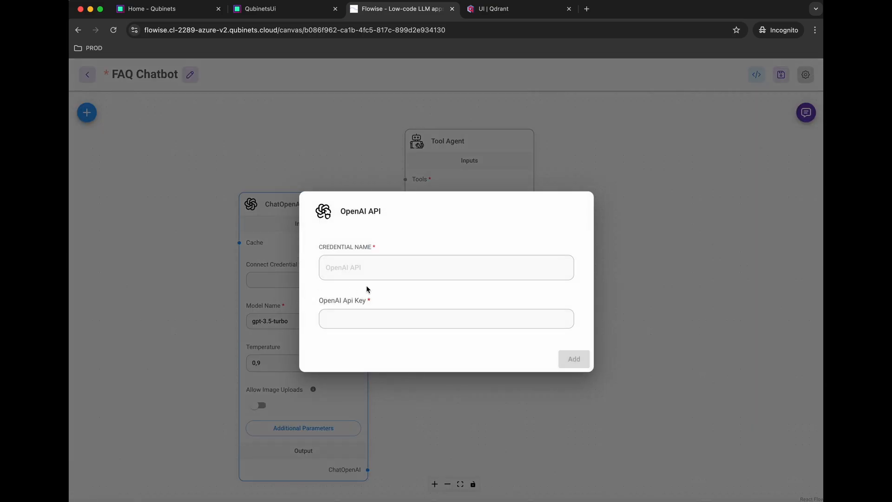
text(Opena)
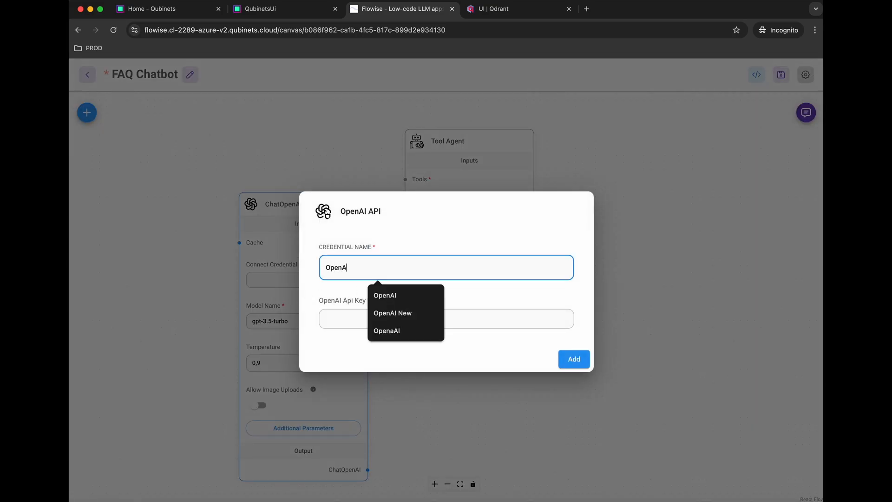
text(I)
click(352, 296)
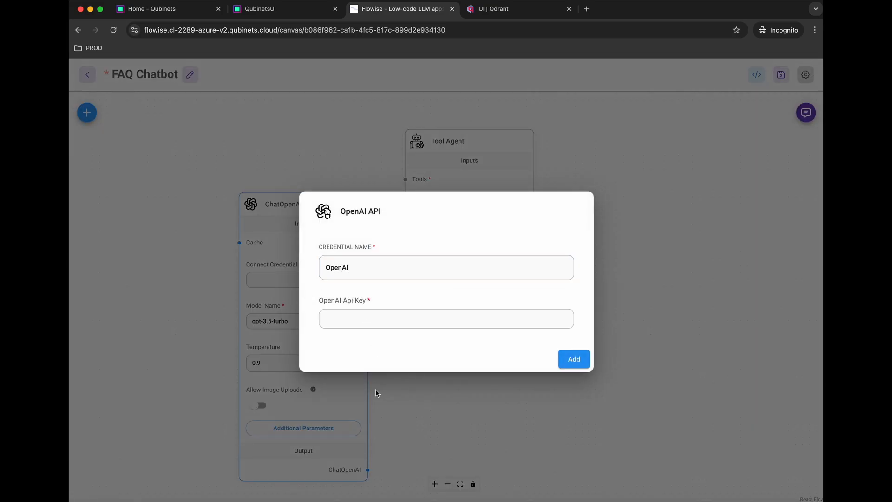
click(412, 316)
key(super+v)
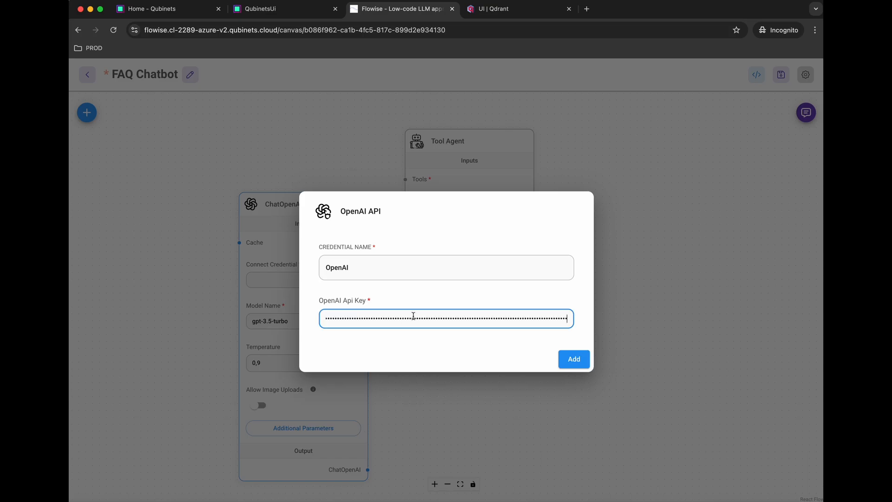
click(575, 359)
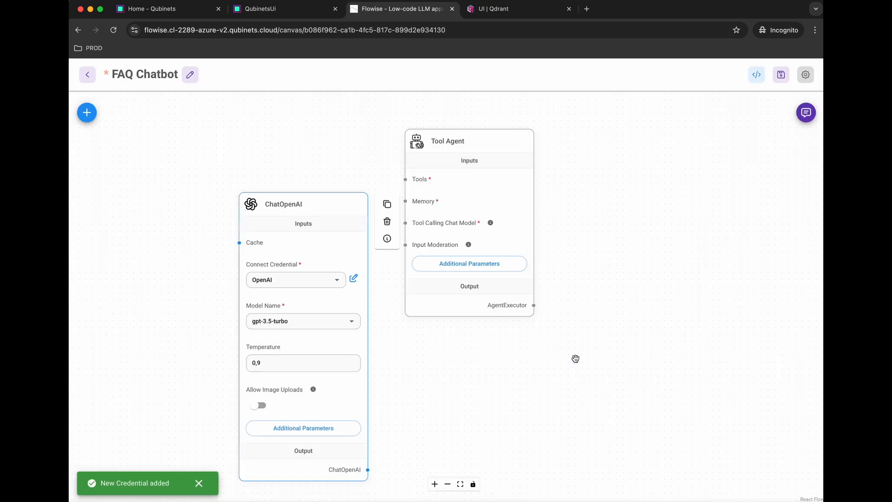
Step: Set the ChatOpenAI model to gpt-4 (latest) and temperature to 0,7
click(351, 321)
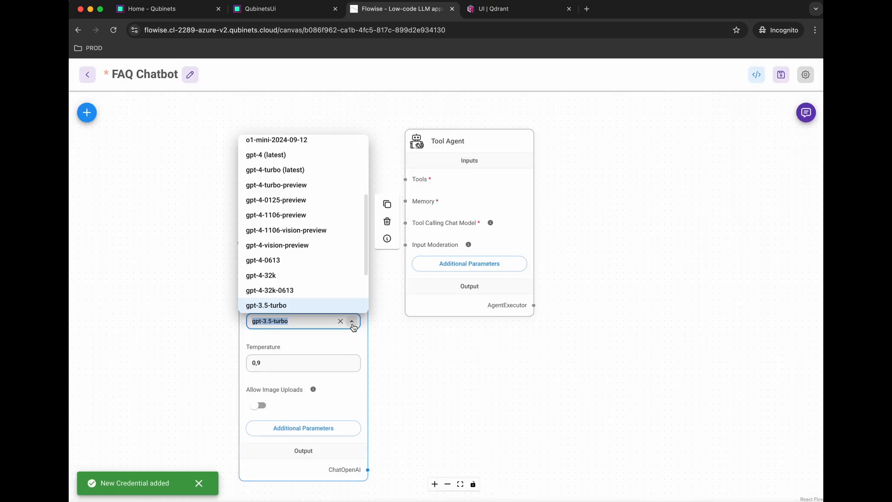
click(274, 155)
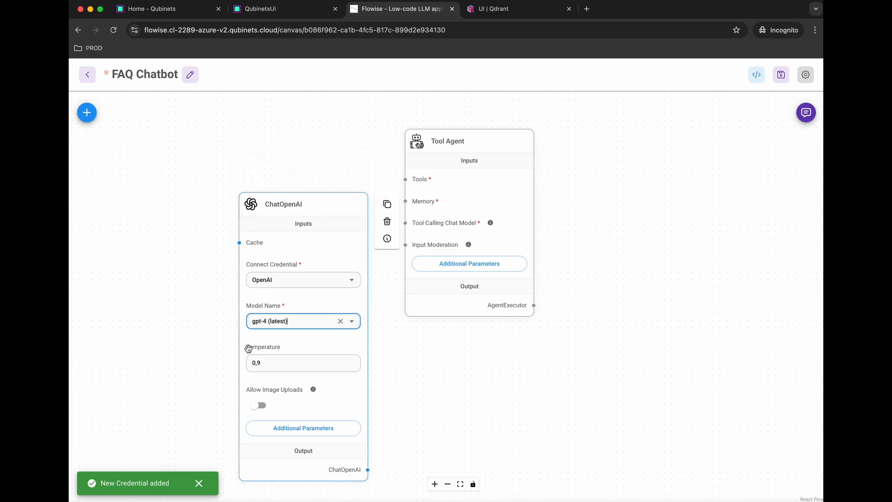
click(268, 364)
key(BackSpace)
key(BackSpace)
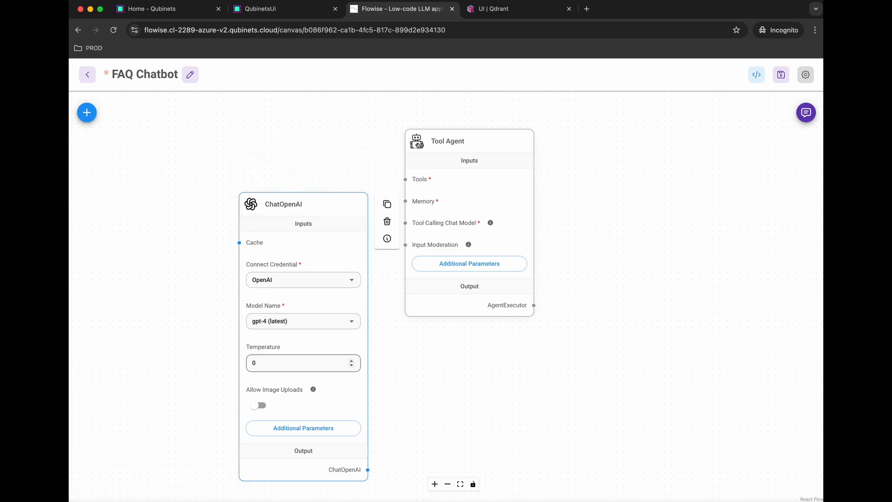
click(278, 361)
click(376, 460)
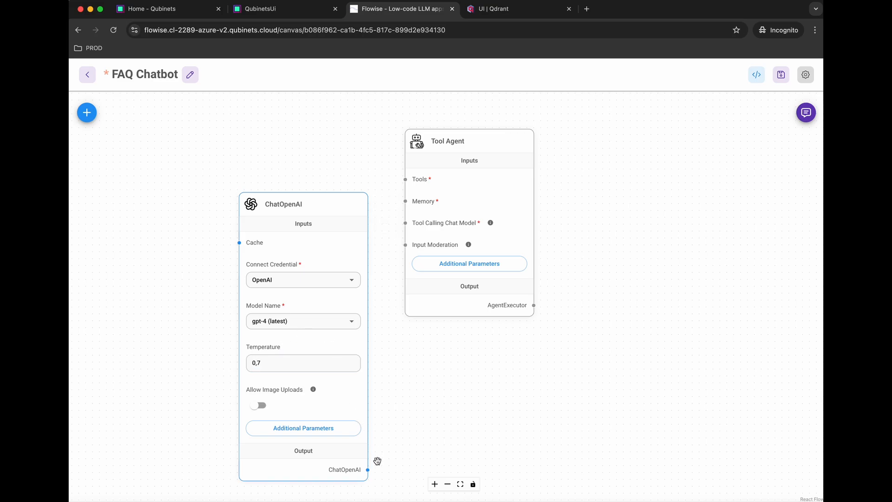
Step: Wire ChatOpenAI into the Tool Agent's chat model and add a Buffer Window Memory node
drag(368, 470, 405, 223)
click(86, 113)
text(chatop)
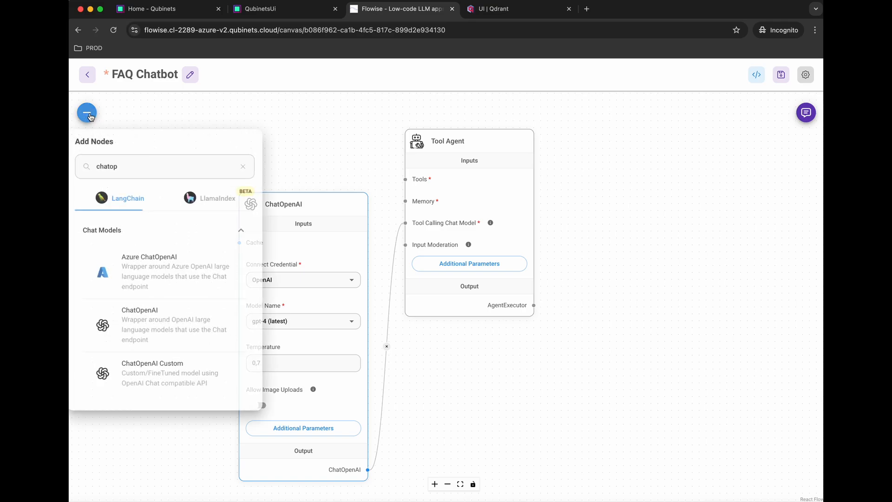
double_click(127, 166)
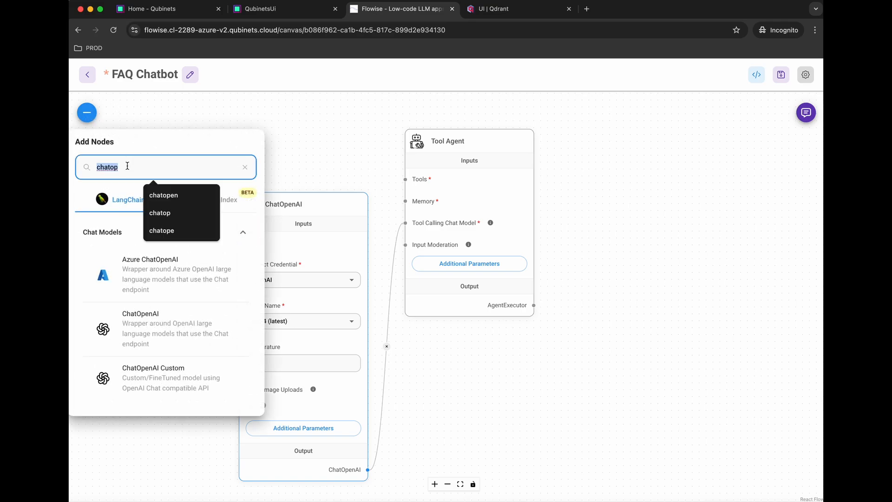
text(buff)
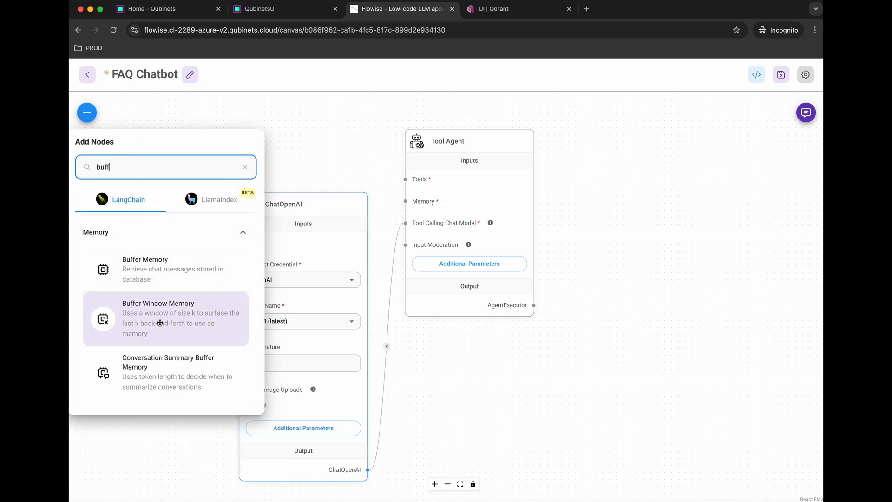
drag(160, 322, 304, 141)
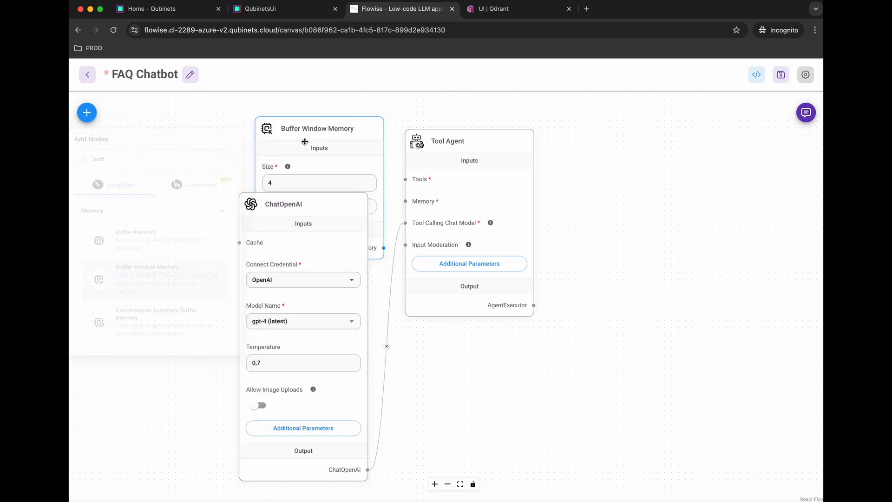
Step: Set the Buffer Window Memory size to 10 and connect it to the Tool Agent's Memory input
scroll(203, 194, down, 5)
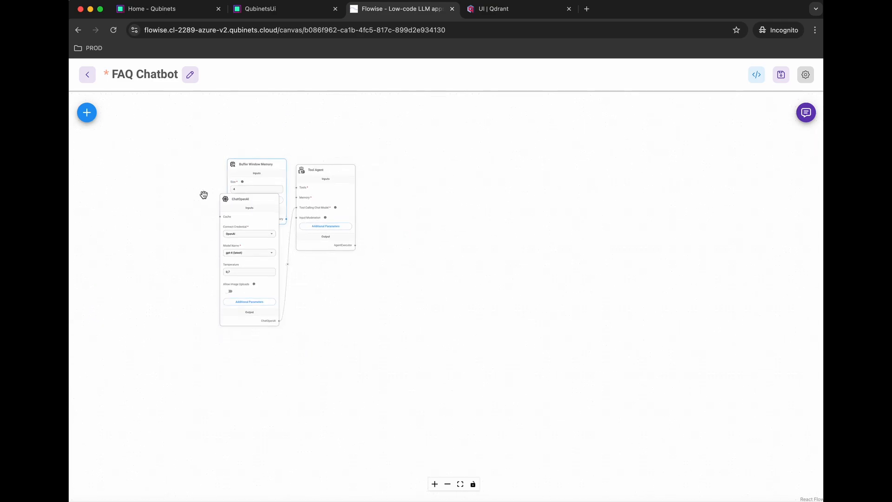
scroll(214, 201, up, 5)
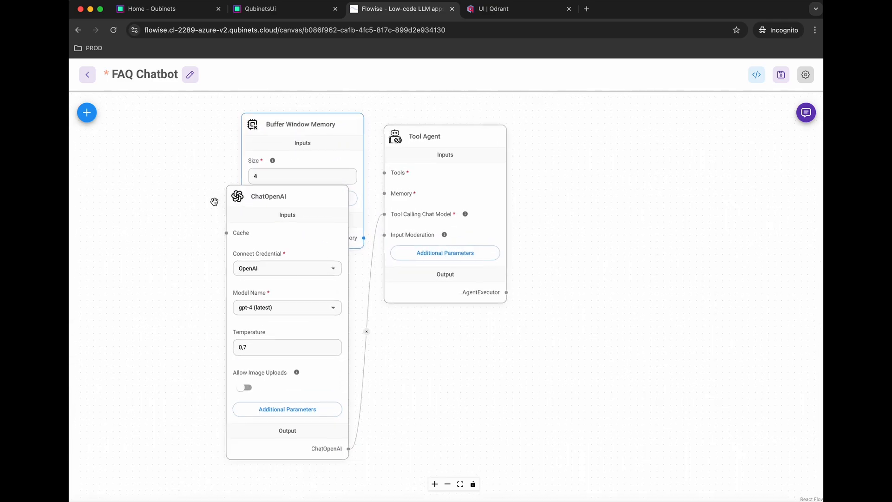
scroll(214, 201, down, 5)
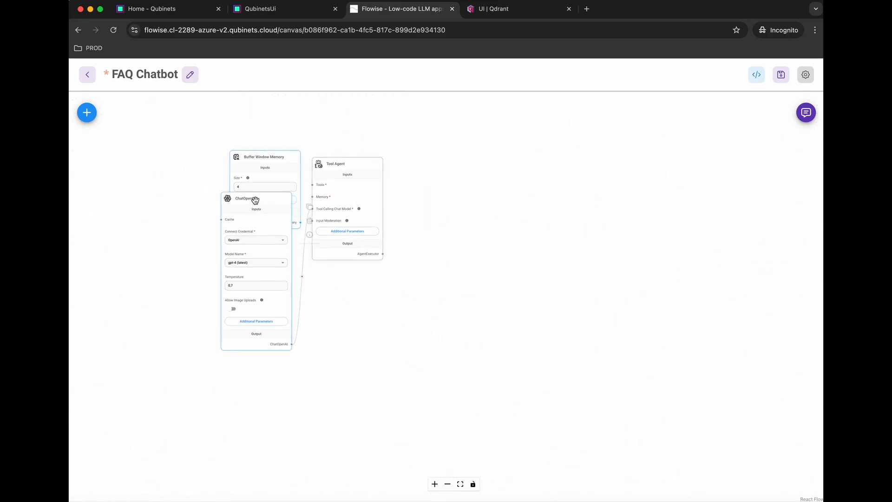
drag(255, 200, 255, 253)
drag(262, 161, 236, 161)
double_click(239, 188)
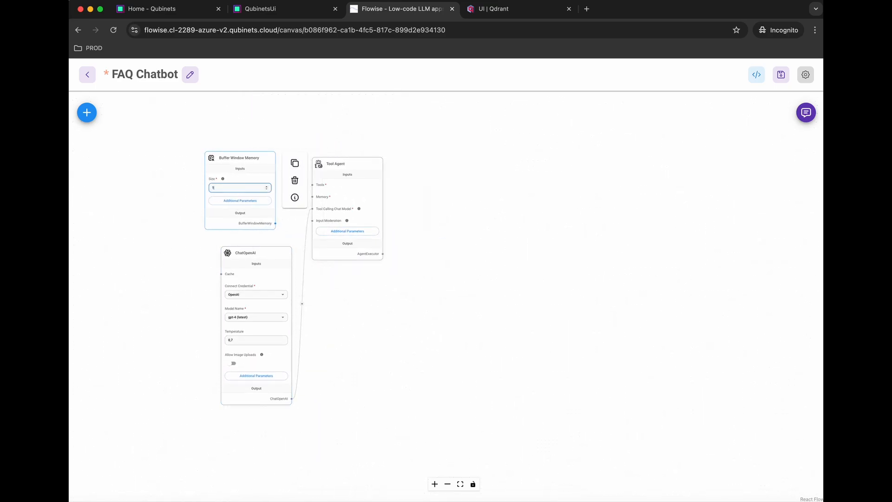
click(266, 235)
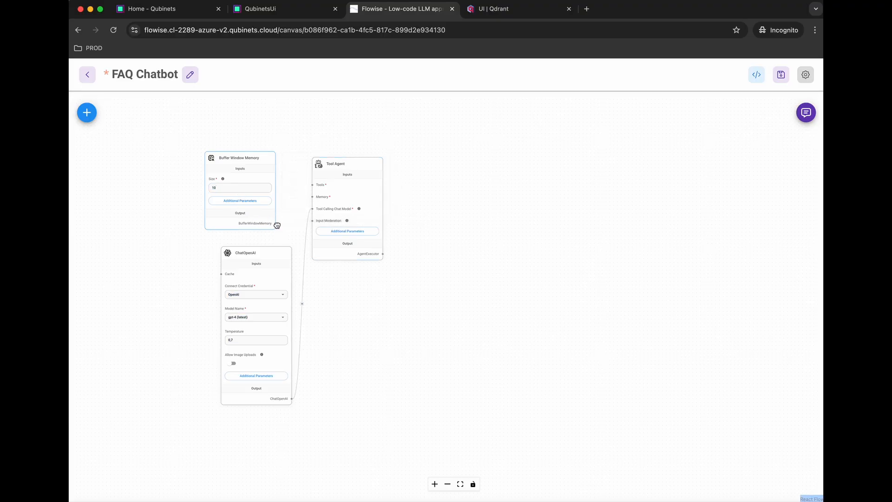
drag(277, 224, 326, 182)
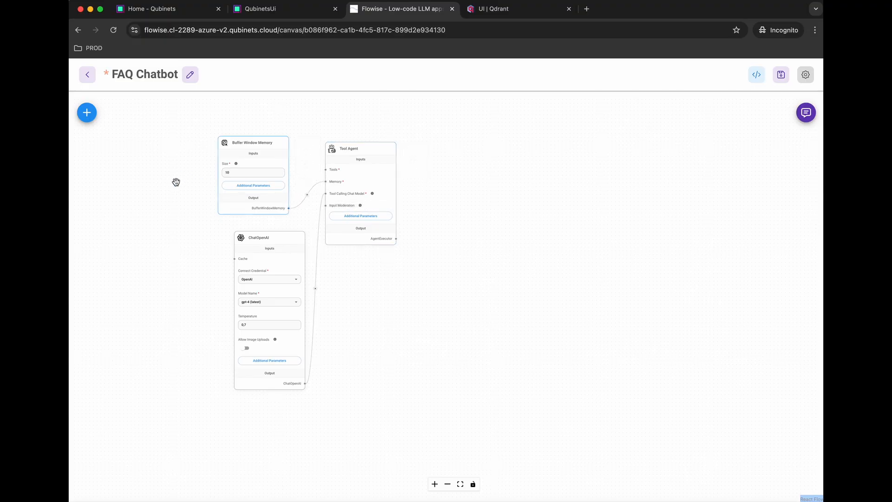
drag(175, 181, 175, 249)
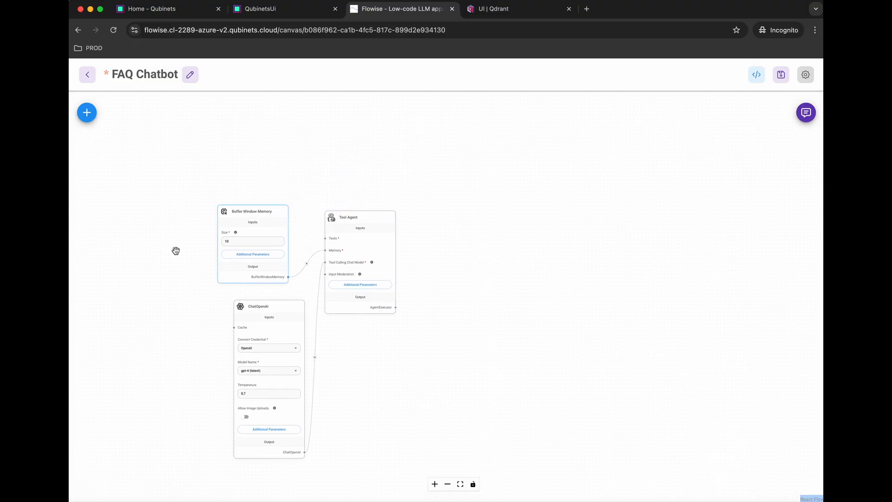
Step: Search 'retriever' and place a Retriever Tool node on the canvas
click(86, 112)
double_click(187, 161)
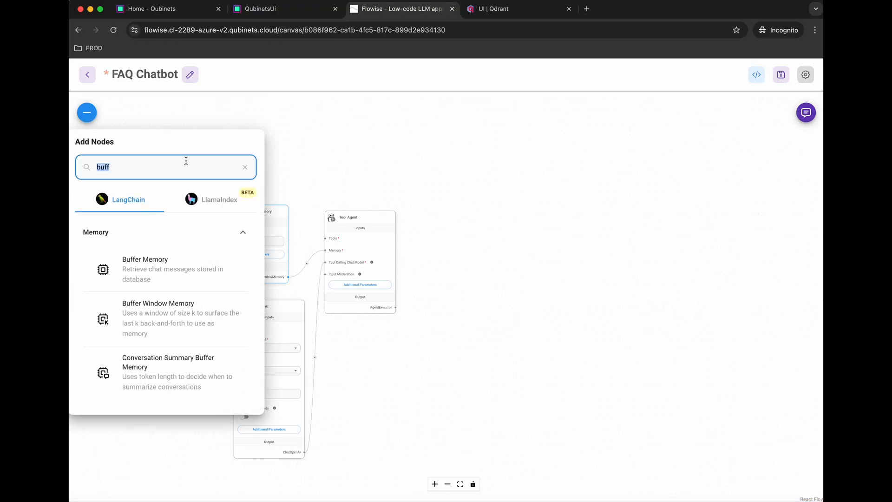
text(retr)
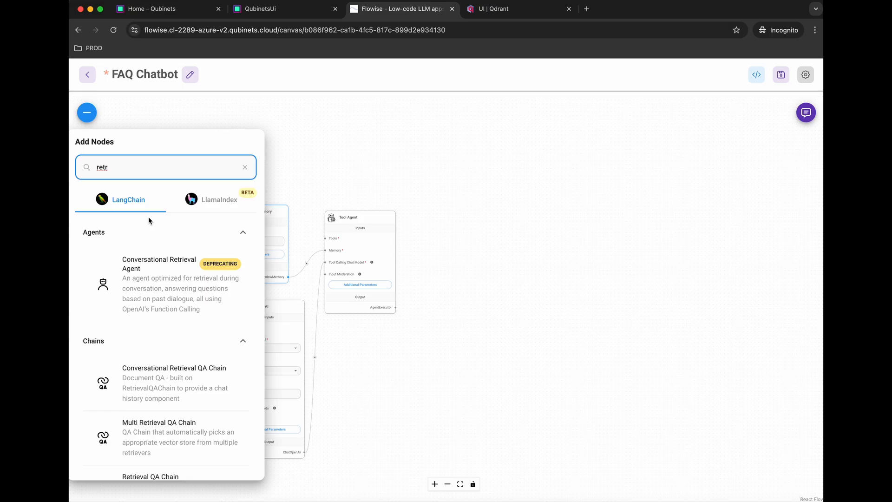
text(iever)
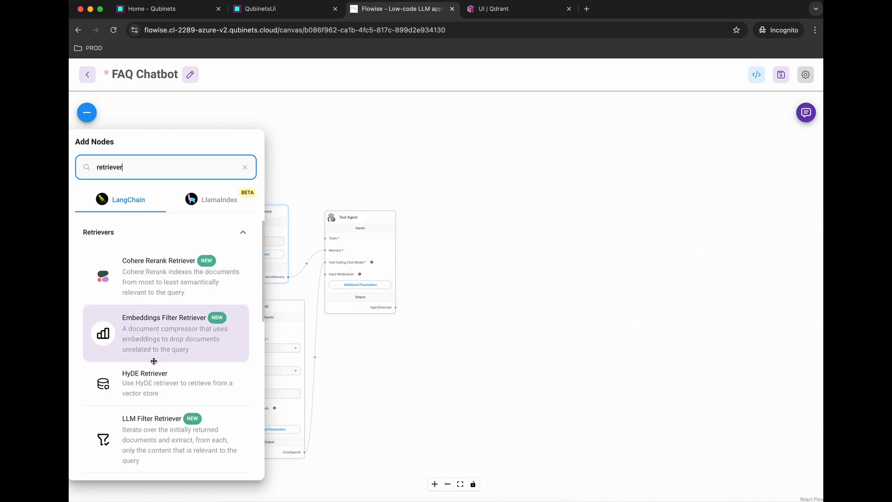
scroll(153, 360, down, 10)
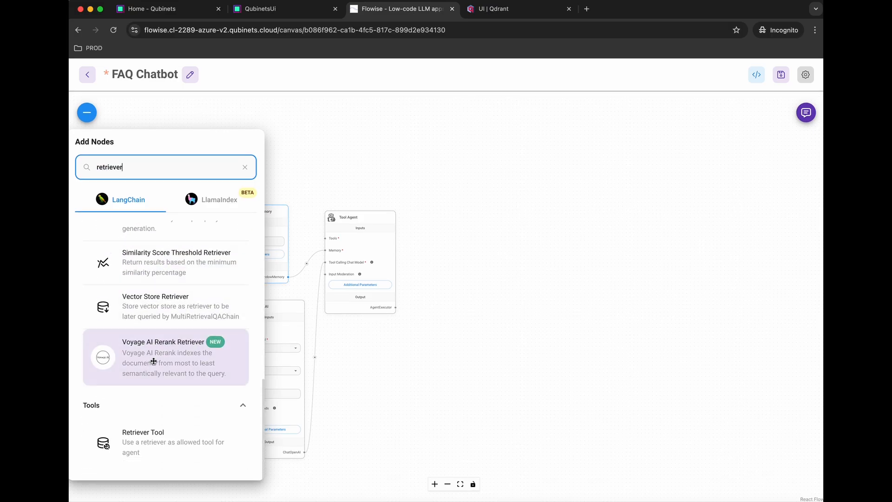
drag(155, 446, 264, 220)
Step: Name the Retriever Tool faqs, describe it as searching FAQs, and connect it to the Tool Agent's Tools
click(245, 256)
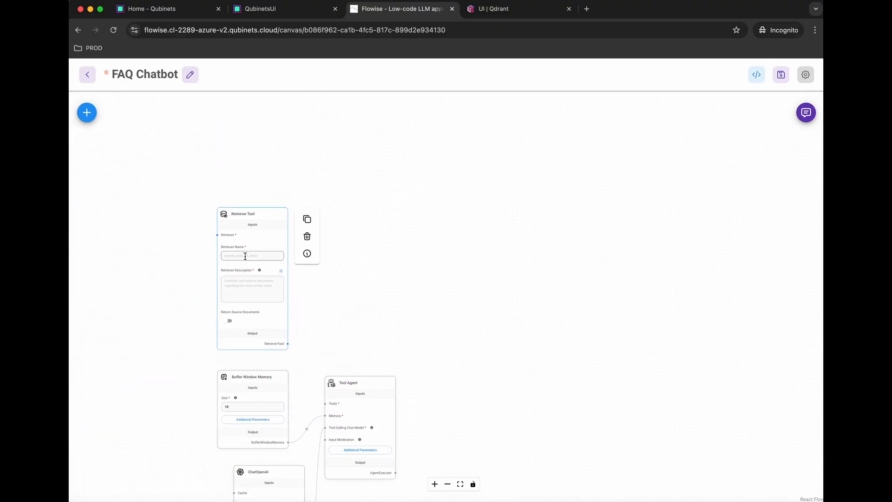
click(258, 275)
click(263, 288)
text(S)
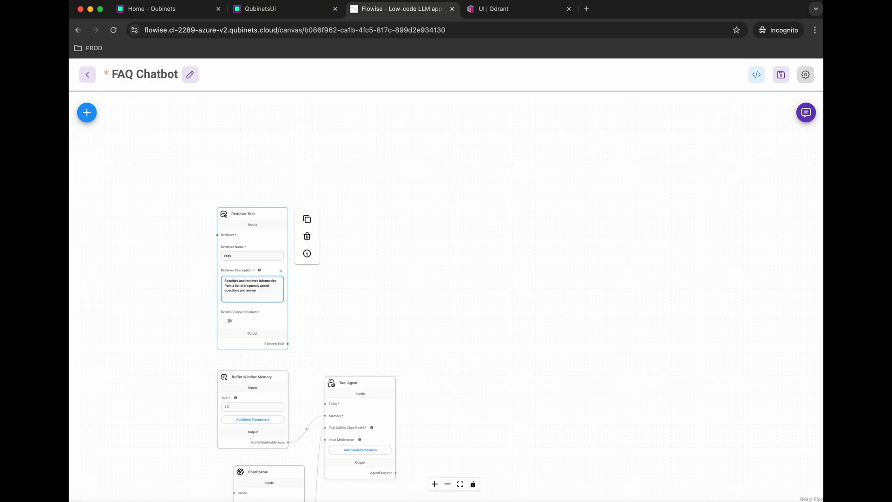
click(219, 290)
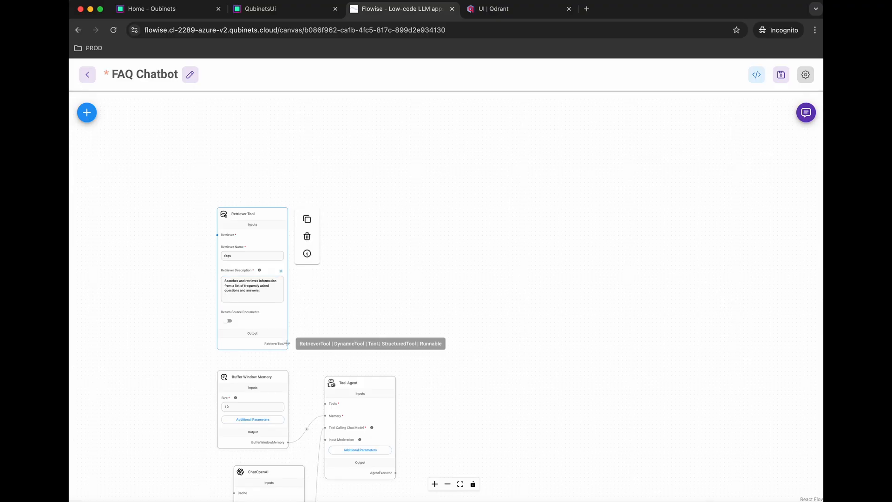
drag(287, 342, 325, 403)
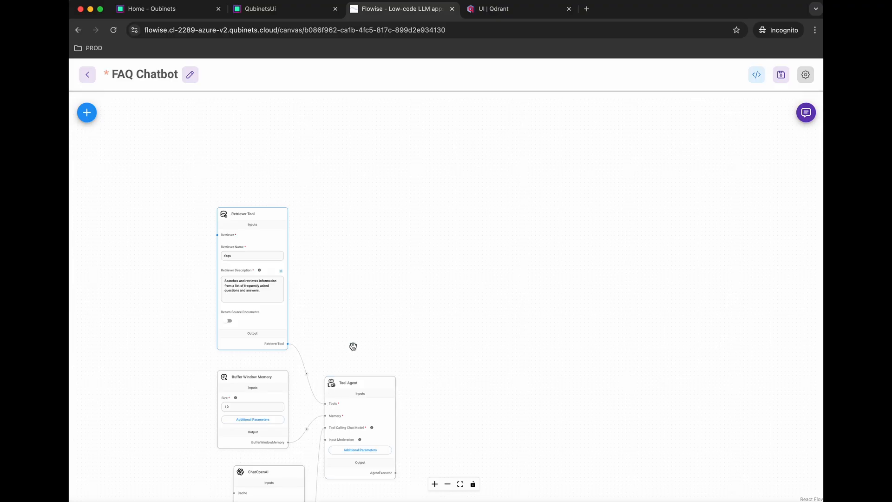
Step: Search 'qdran' and place a Qdrant vector store node on the canvas
drag(362, 330, 513, 225)
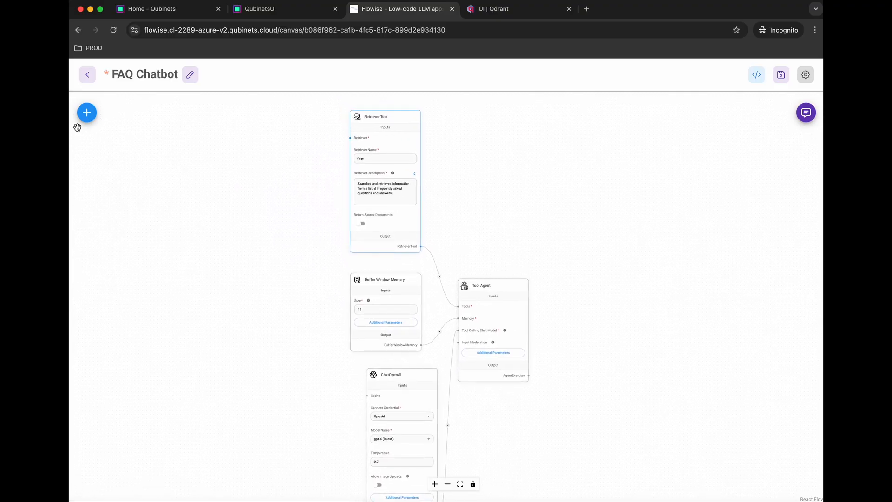
click(87, 113)
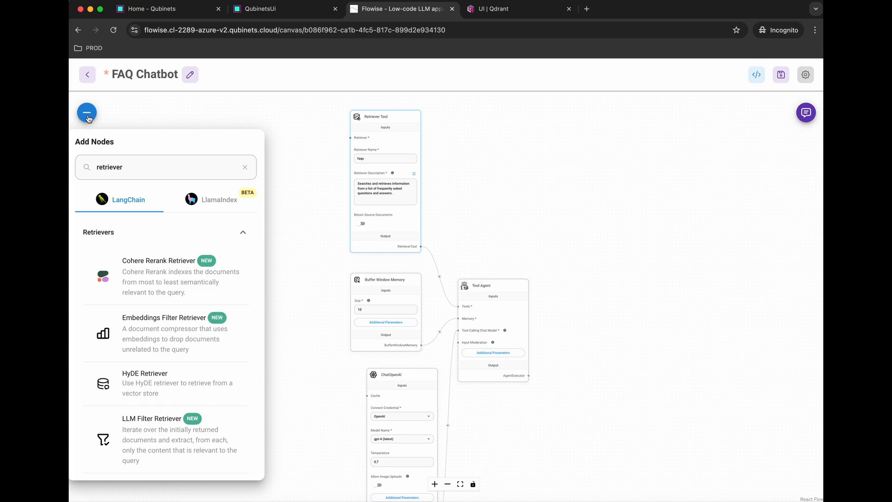
click(158, 167)
double_click(158, 167)
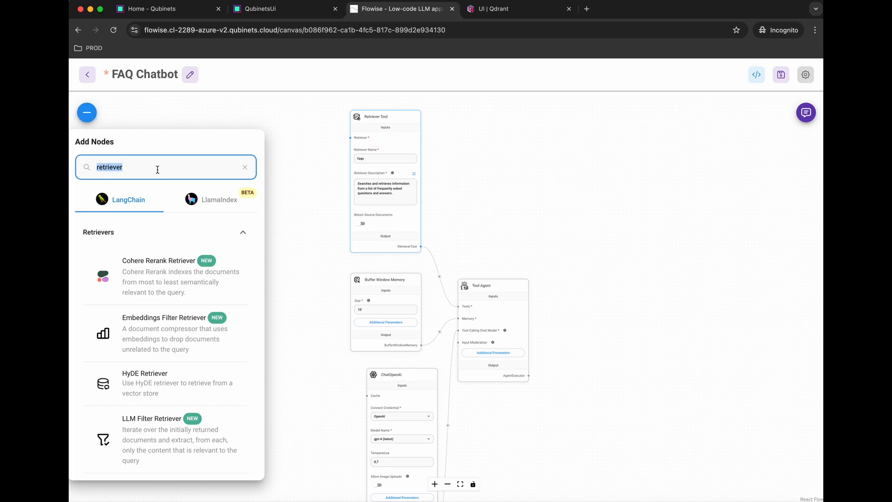
text(qdran)
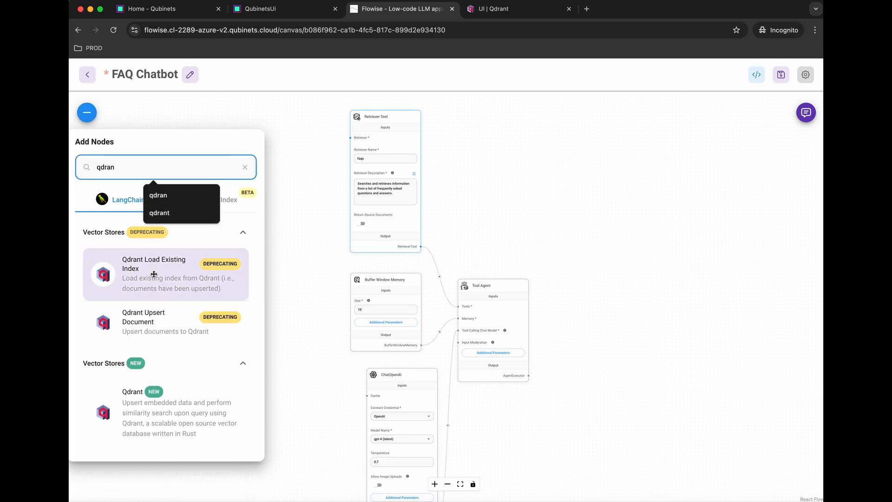
drag(142, 399, 291, 241)
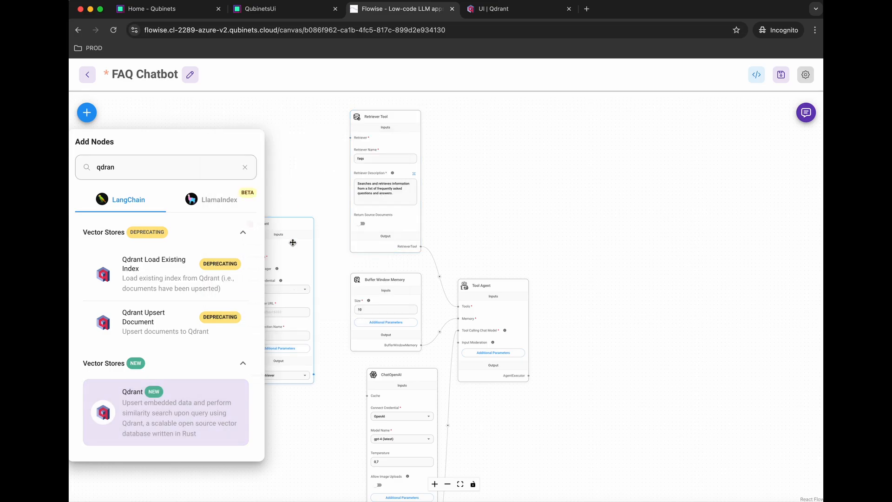
drag(257, 177, 251, 153)
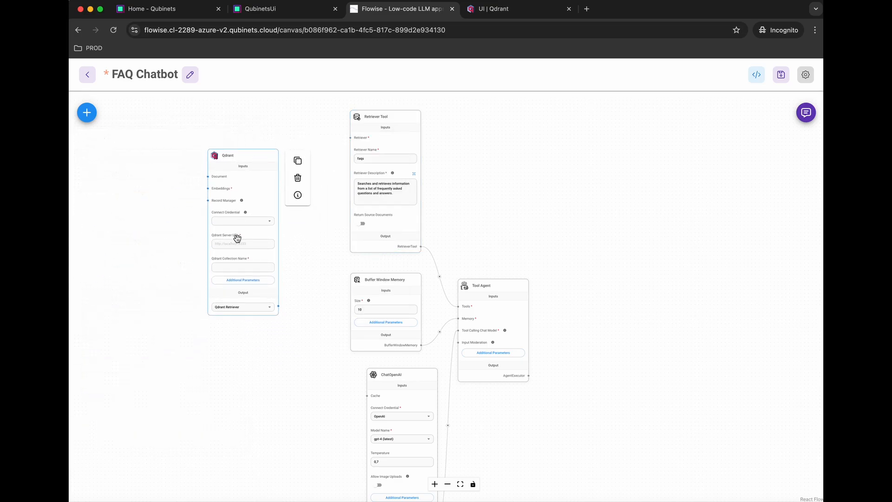
Step: Create a new Qdrant API credential named Qubinets for the Qdrant node
click(270, 221)
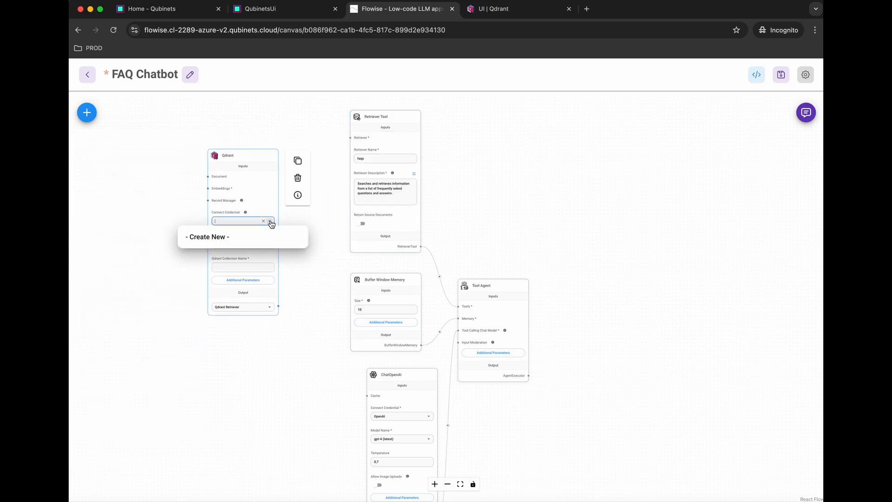
click(231, 239)
click(369, 266)
text(Qubi)
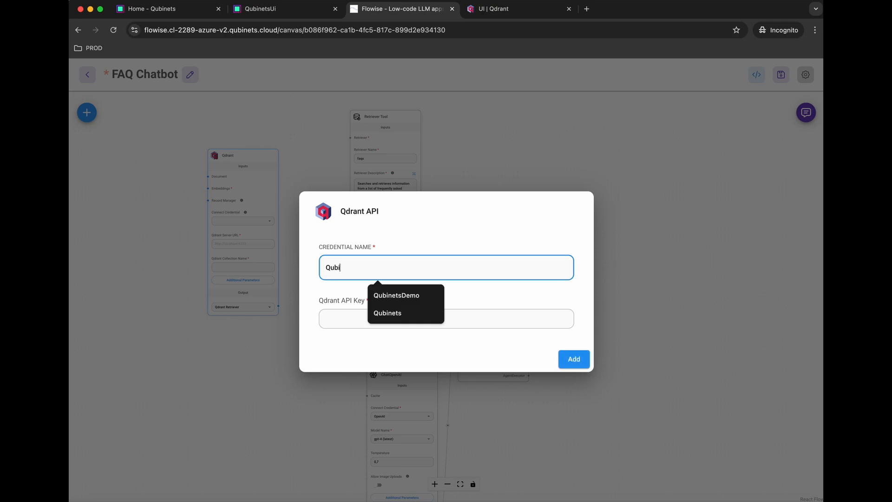
text(nets)
click(507, 213)
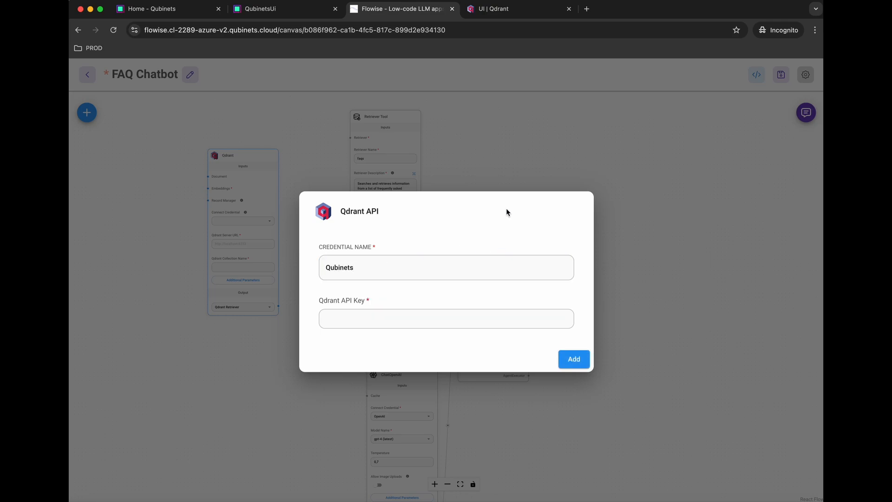
click(561, 354)
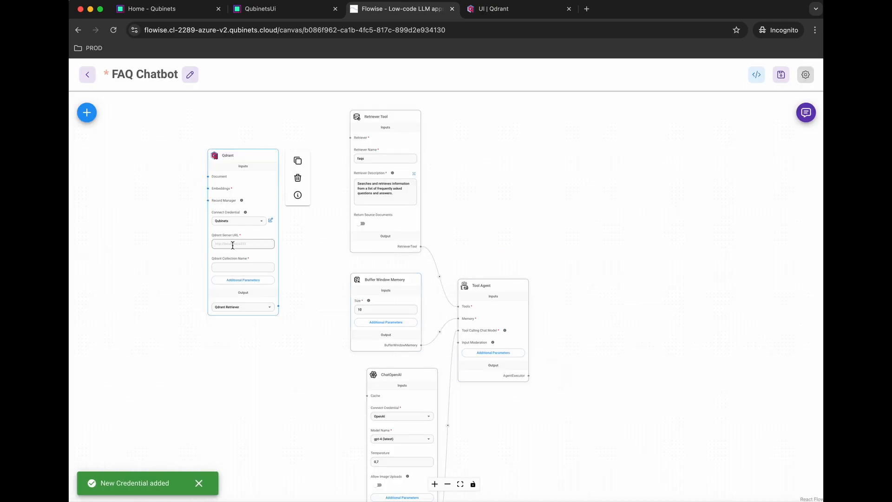
Step: Copy the Qdrant cluster address from the Qdrant console and return to the FAQ Chatbot chatflow
click(493, 8)
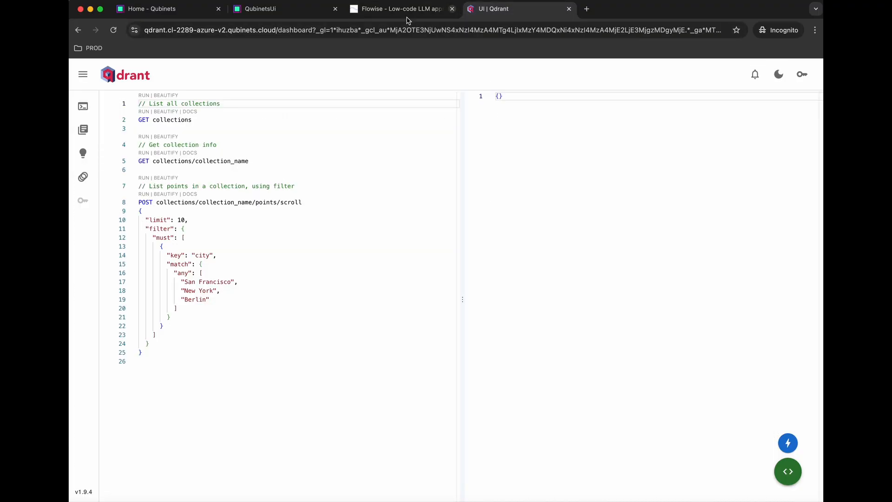
click(277, 30)
click(276, 31)
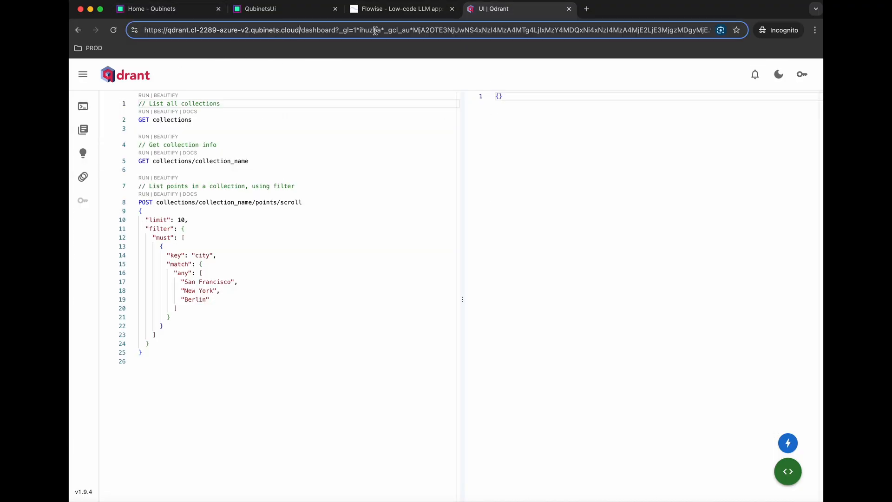
key(shift+super+Left)
key(super+c)
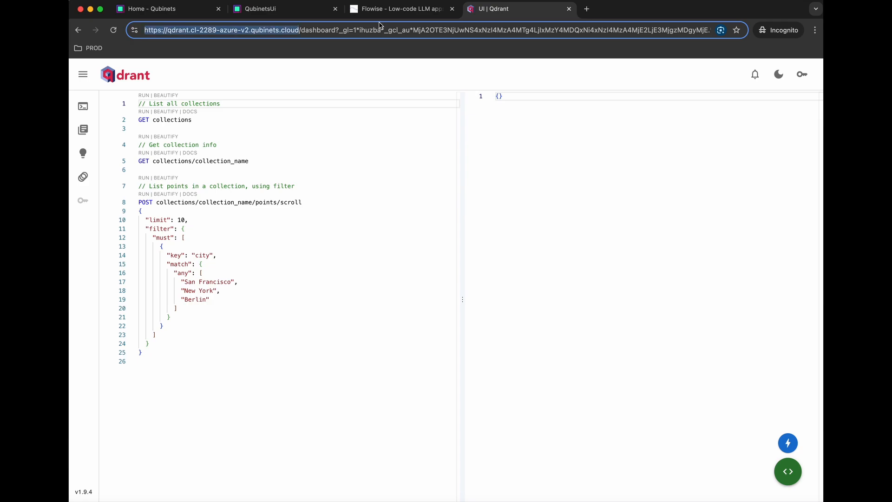
click(402, 10)
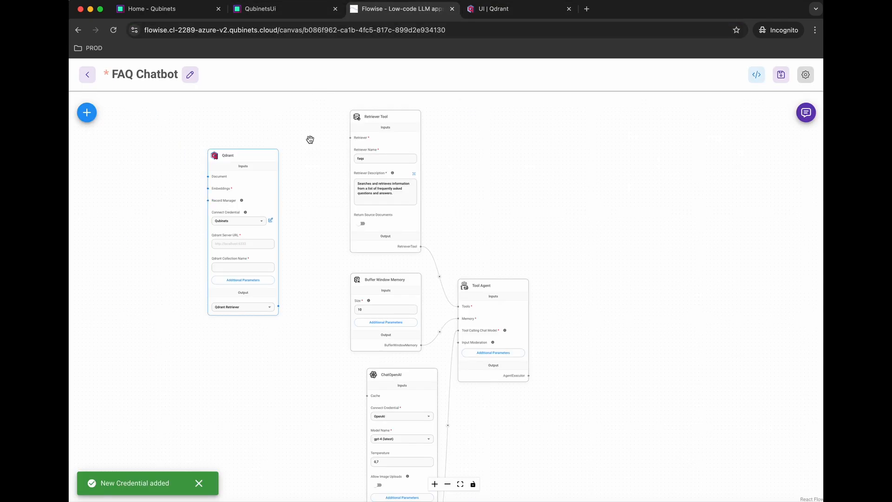
Step: Paste the cluster URL as Qdrant Server URL, set collection Qubinets, and connect Qdrant to the Retriever Tool
click(240, 244)
key(super+v)
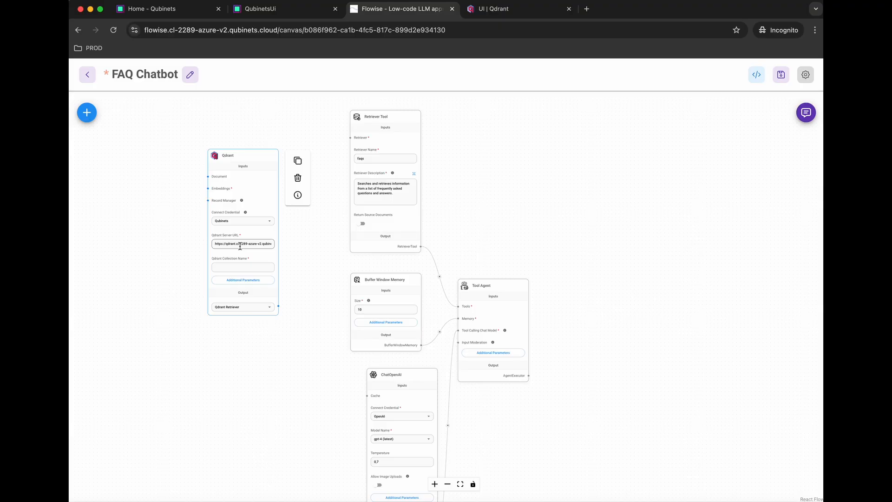
click(232, 268)
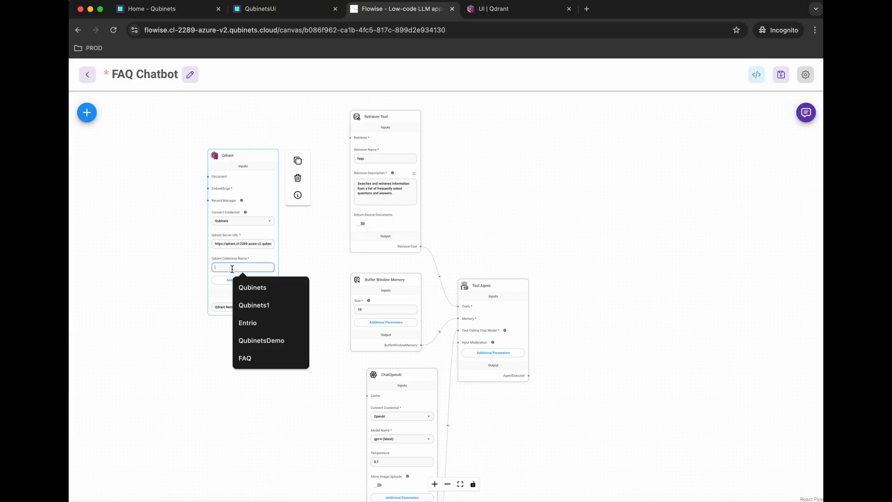
text(Qu)
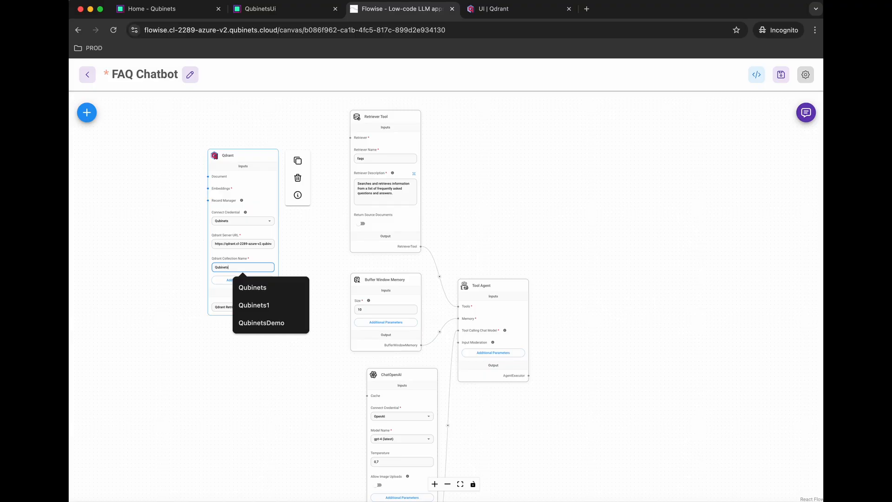
text(binets)
click(271, 260)
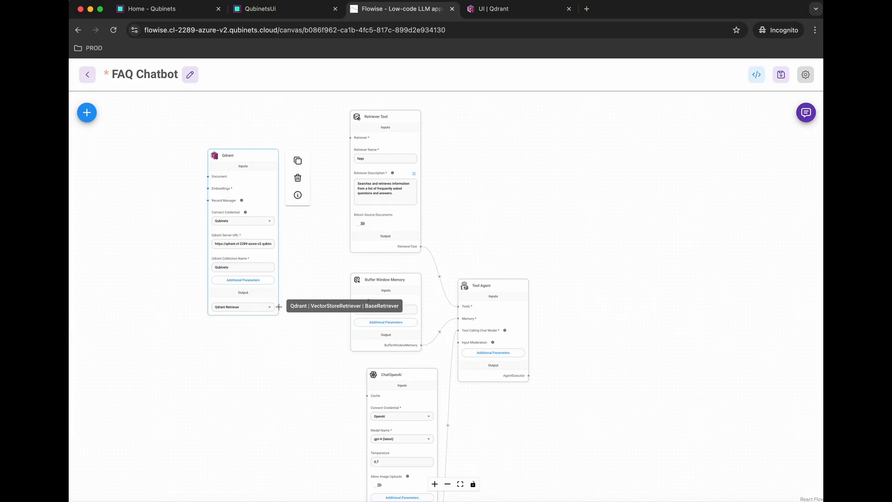
drag(279, 305, 347, 140)
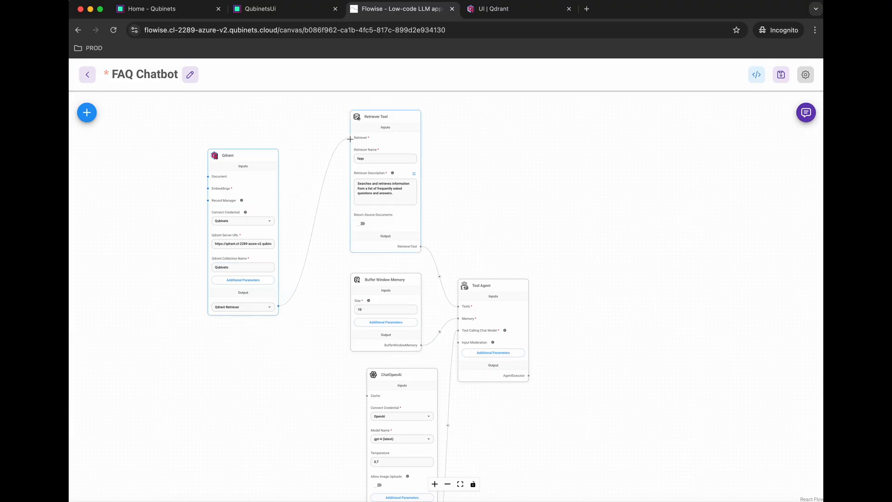
drag(161, 221, 265, 217)
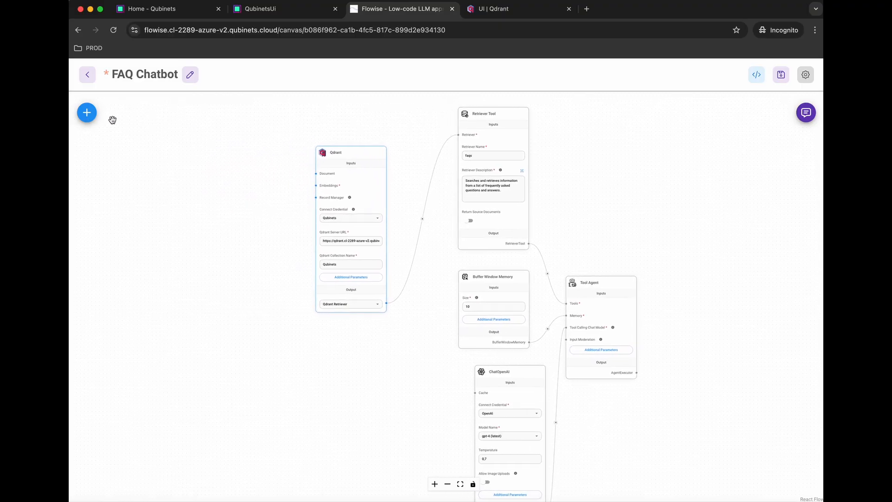
Step: Add a Docx File loader and connect it to the Qdrant node's Document input
click(86, 112)
double_click(150, 166)
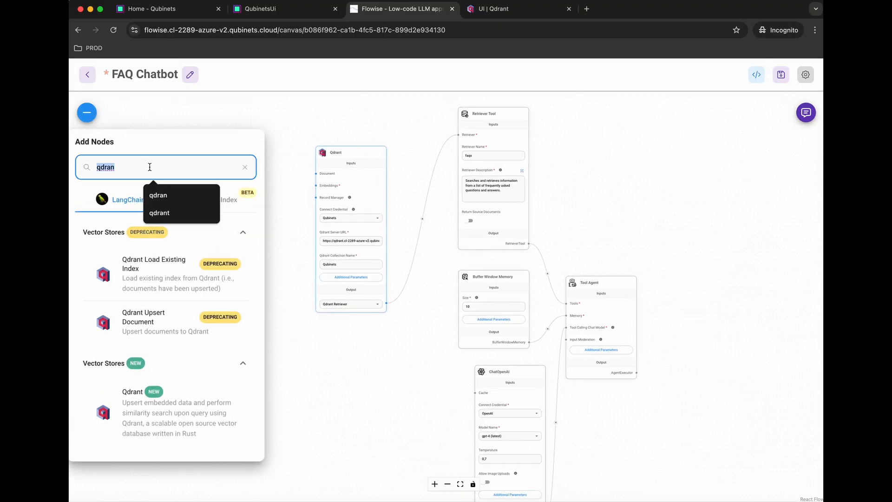
text(docx)
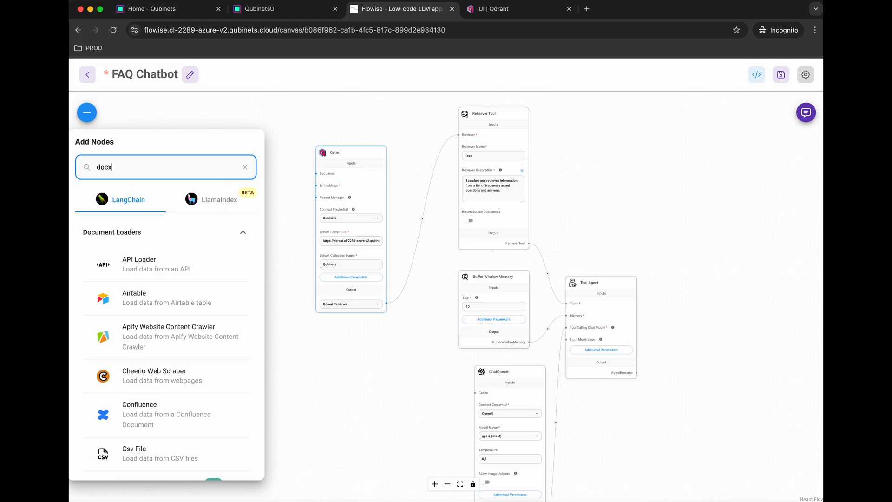
drag(135, 260, 235, 160)
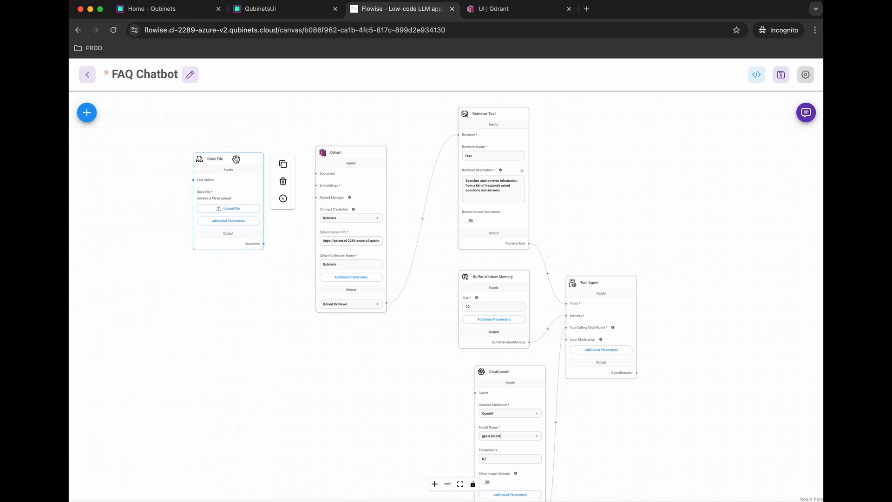
drag(263, 243, 316, 173)
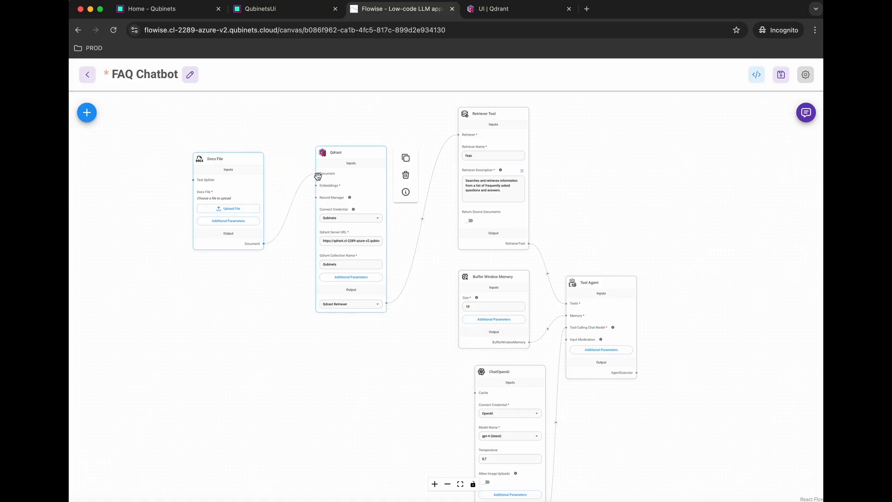
Step: Add a Recursive Character Text Splitter (chunk size 300, overlap 50) and connect it to the Docx File loader
click(86, 113)
double_click(134, 162)
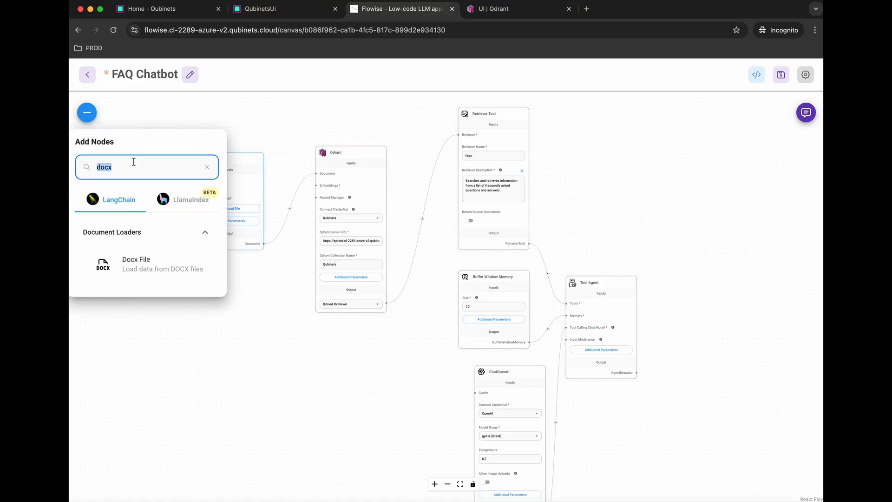
text(recursi)
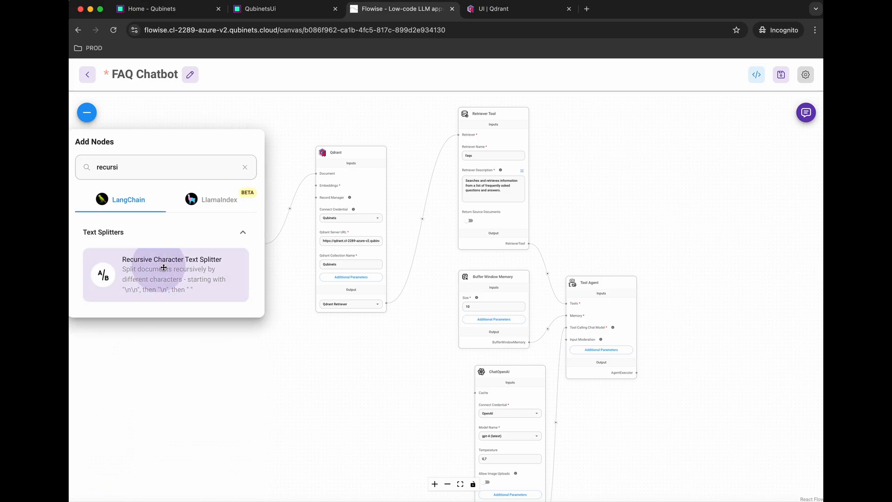
drag(159, 267, 233, 329)
drag(153, 246, 117, 183)
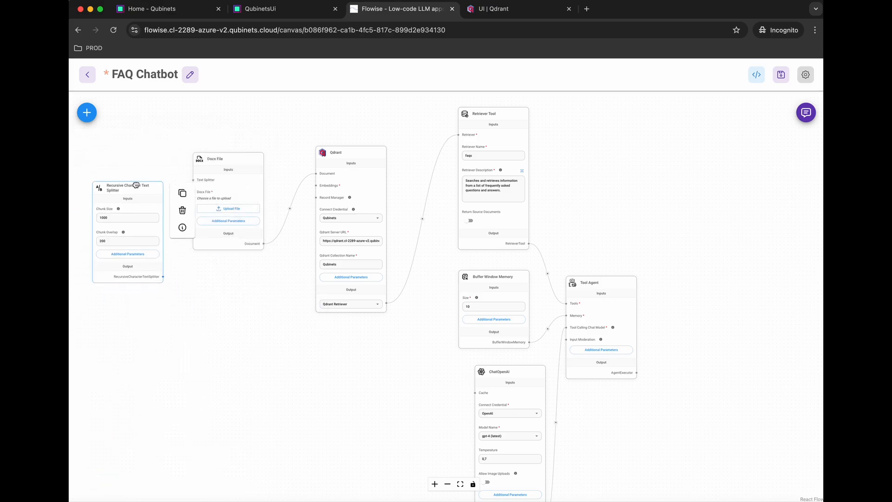
double_click(123, 215)
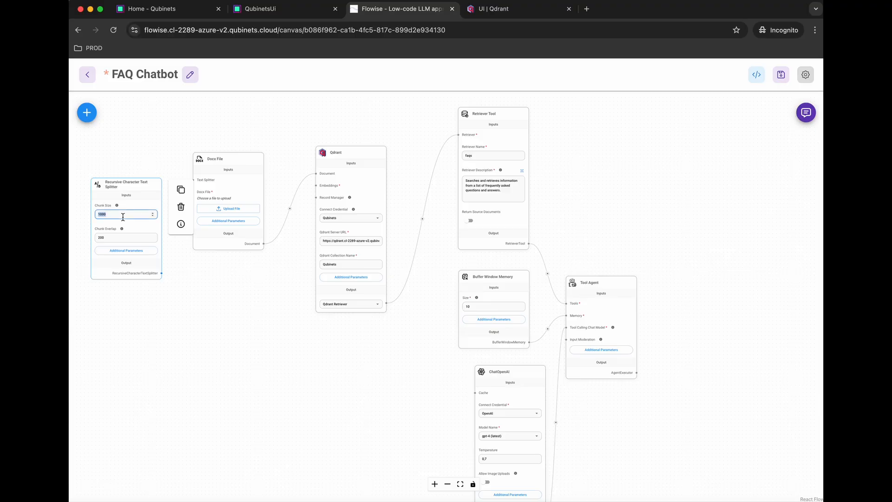
text(200)
double_click(112, 238)
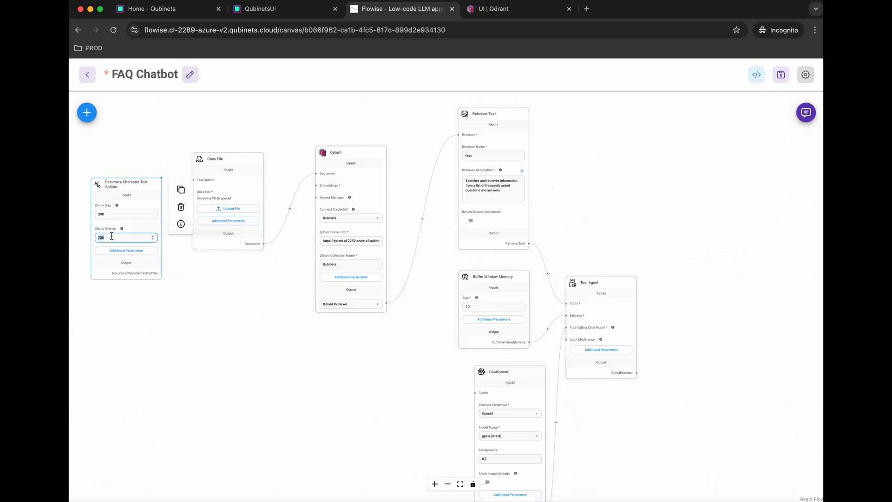
text(50)
click(99, 214)
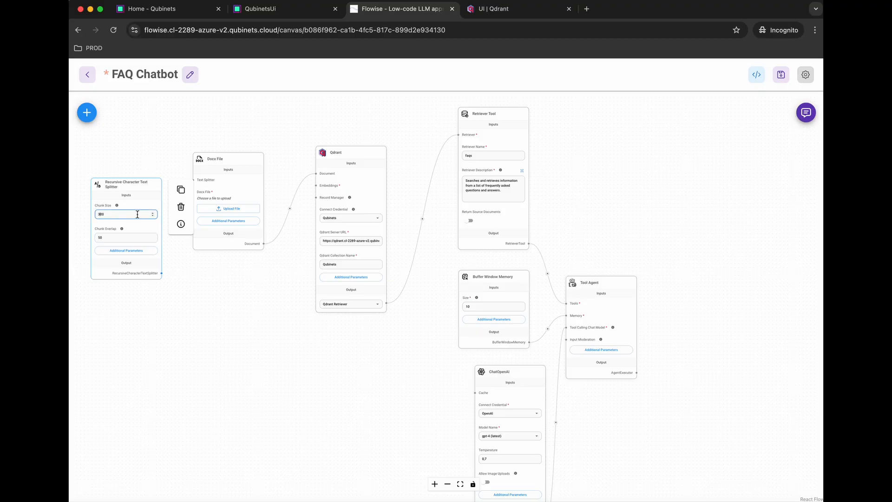
drag(161, 273, 192, 179)
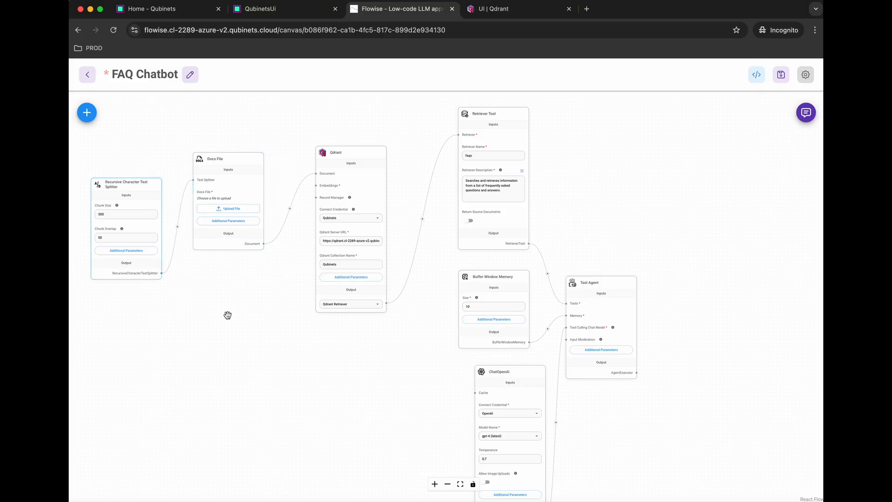
Step: Add an OpenAI Embeddings node with the OpenAI credential, wired to Qdrant's Embeddings input
click(88, 114)
double_click(193, 166)
text(o)
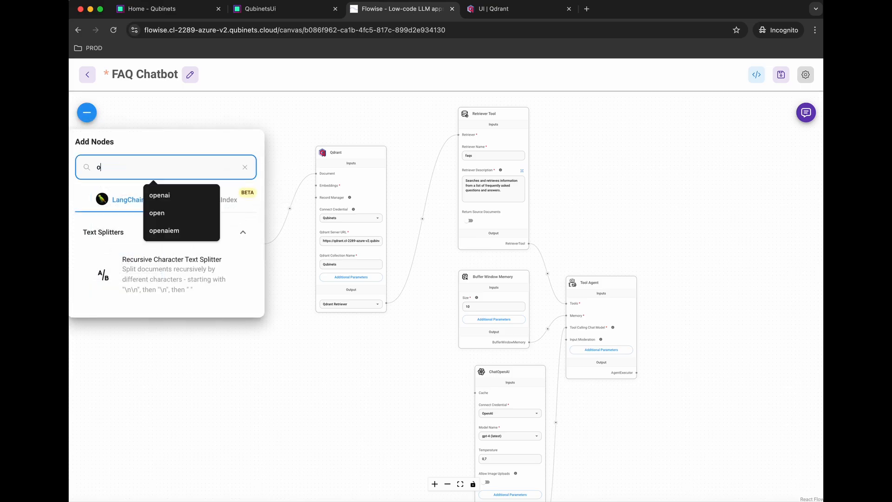
text(pena)
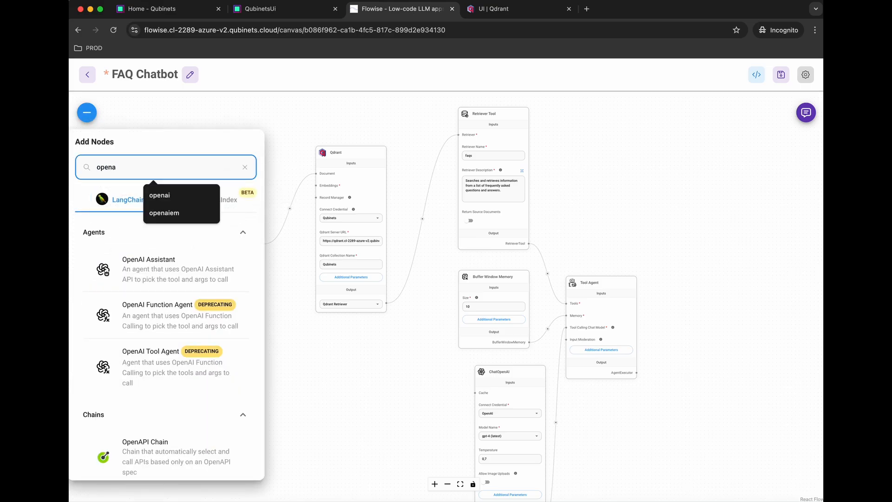
text(i)
scroll(174, 391, down, 4)
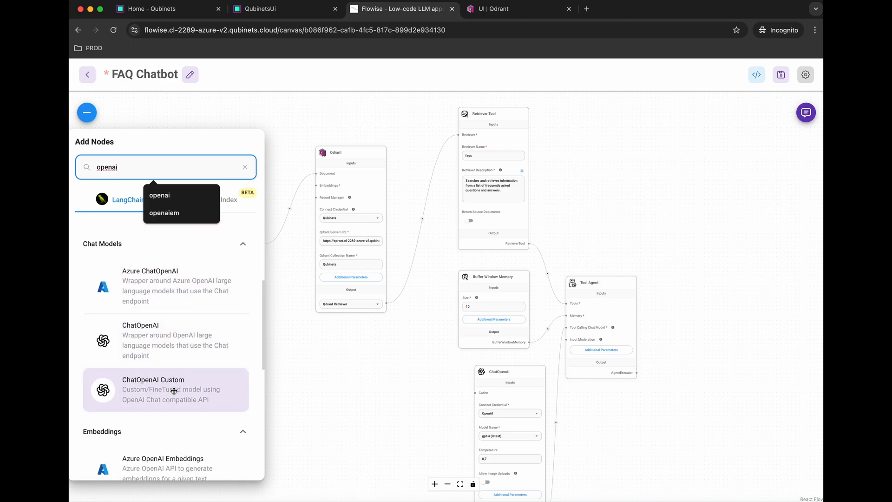
scroll(174, 390, down, 4)
drag(167, 338, 255, 334)
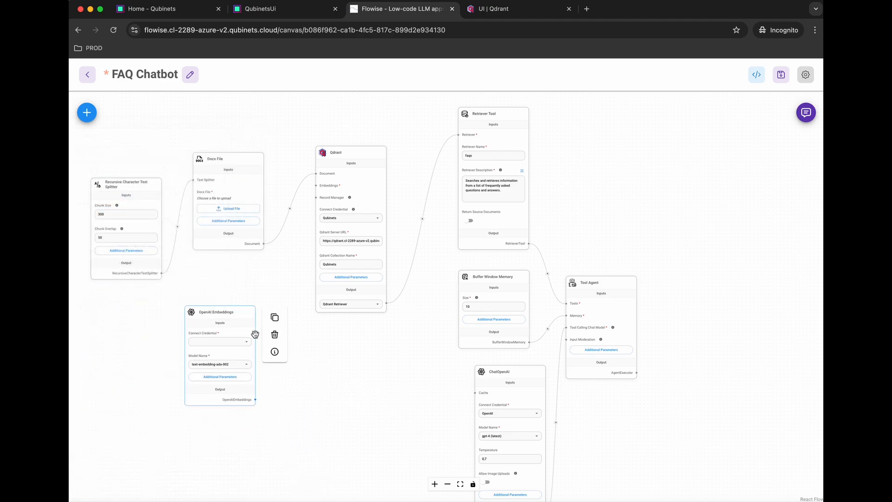
click(232, 341)
click(201, 358)
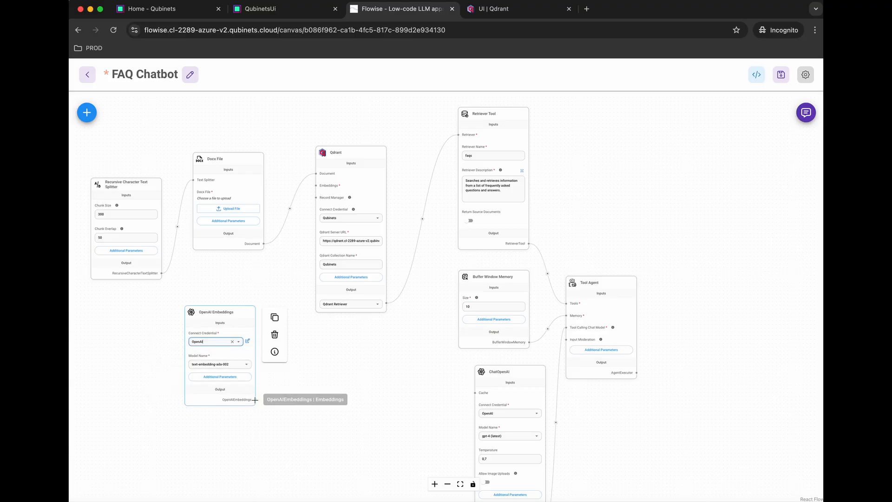
drag(255, 400, 316, 187)
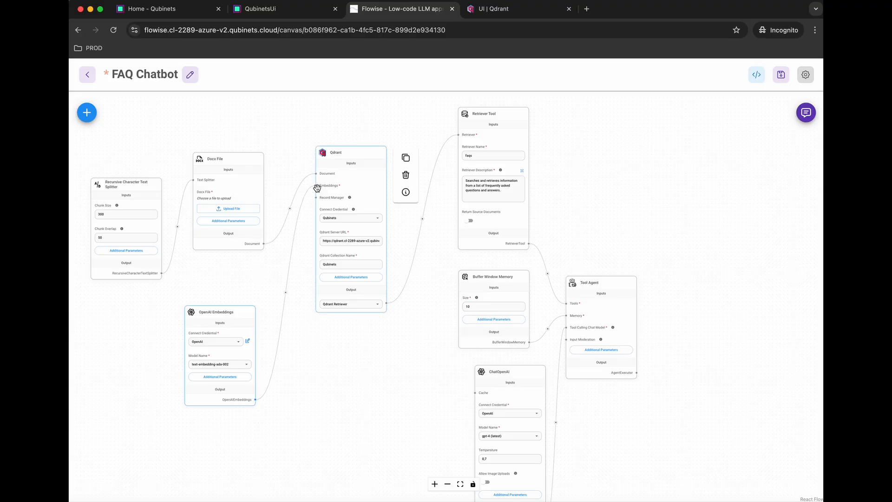
Step: Upload 'FAQ Document for ACME Data Infrastructure Platform copy.docx' into the Docx File node and save the chatflow
click(237, 210)
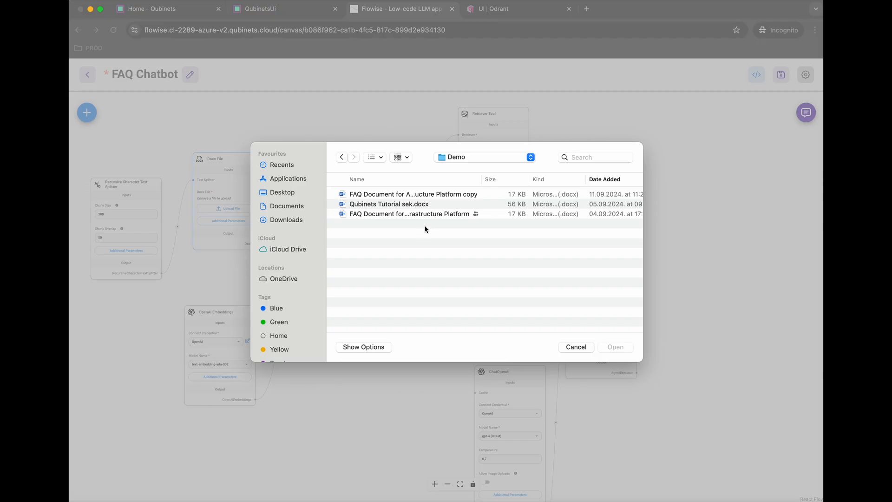
click(427, 196)
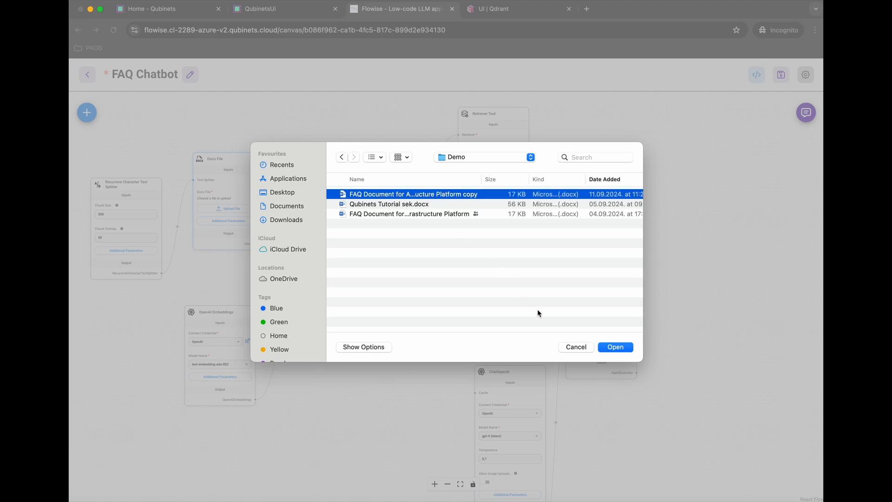
click(615, 347)
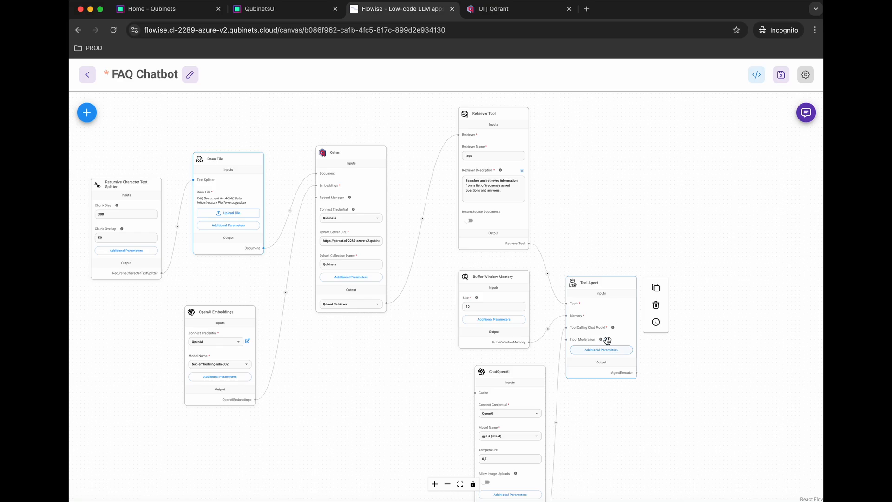
click(781, 75)
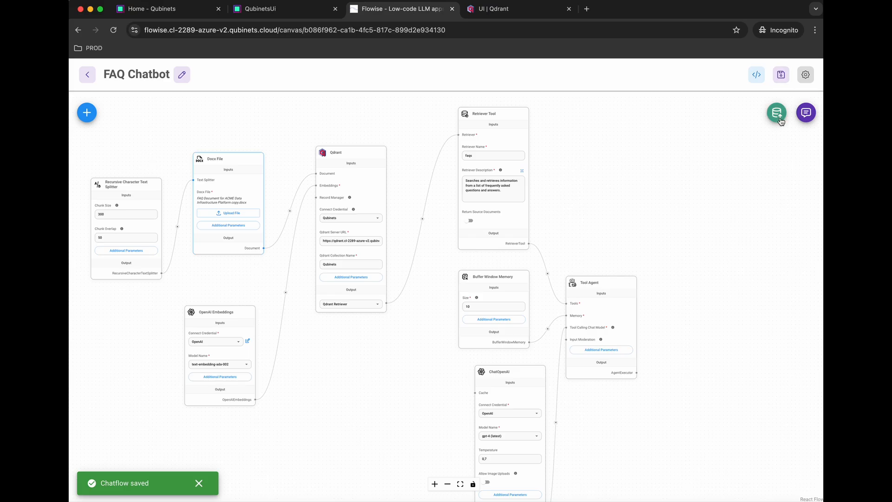
Step: Run the pasted PUT /collections/Qubinets request in the Qdrant console, then return to Flowise
click(520, 12)
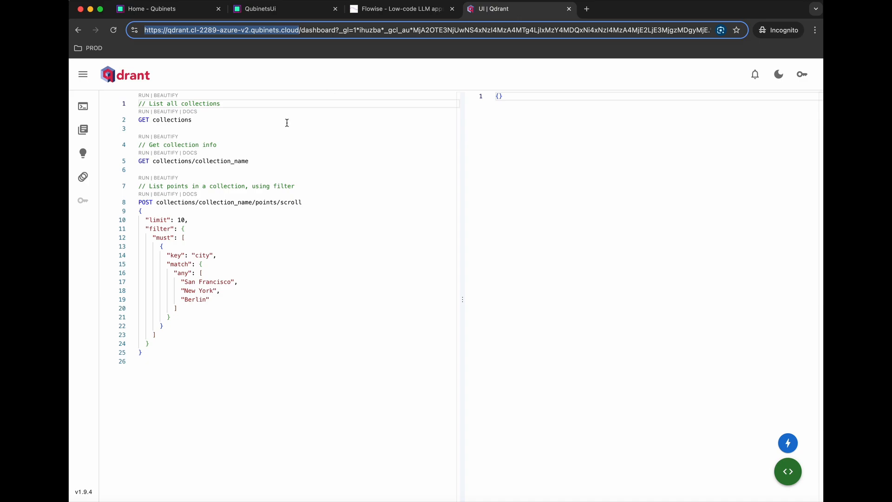
click(177, 367)
key(ctrl+a)
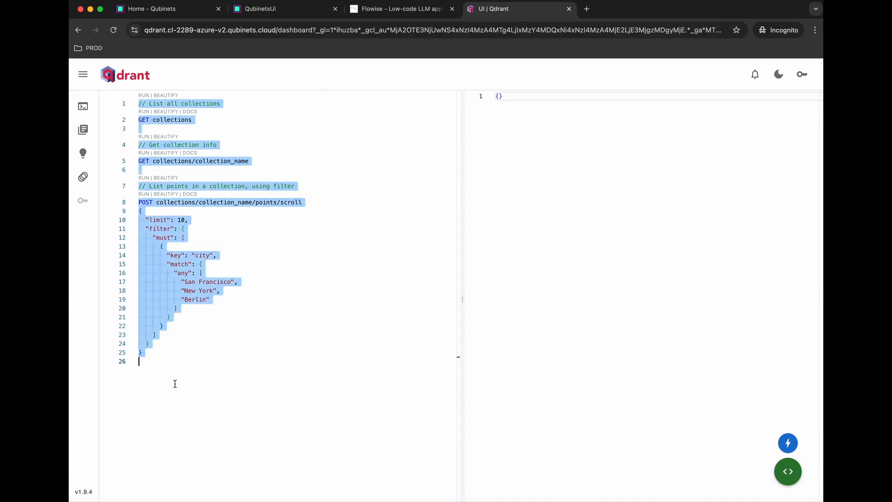
text(PUT /collections/Qubinets {     "vectors": {       "size": 1536,       "distance": "Cosine"     } }  DELETE /collections/Qubinets)
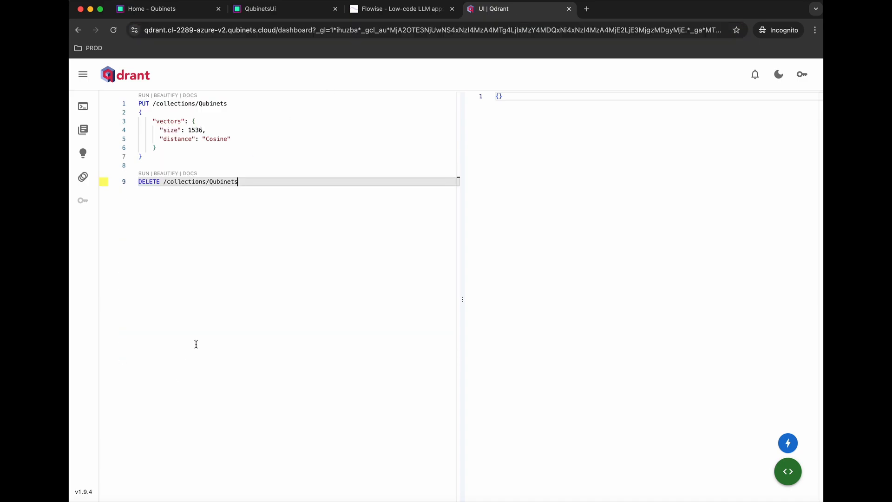
click(143, 96)
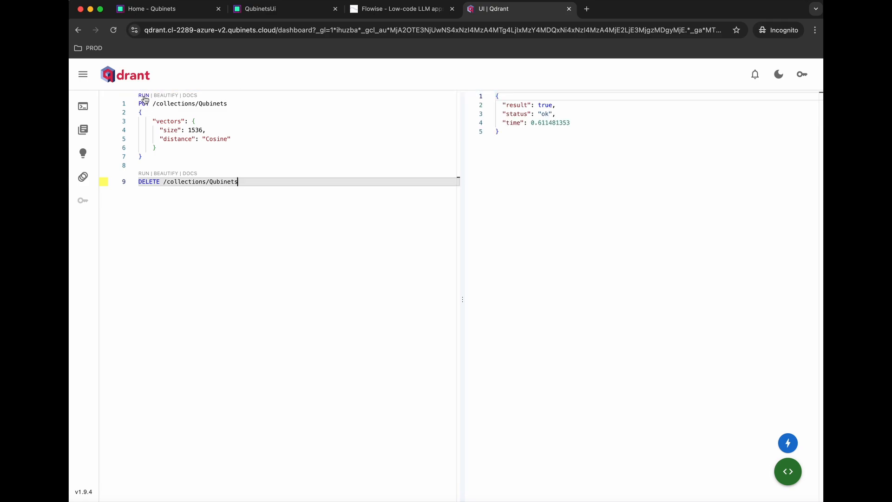
click(383, 16)
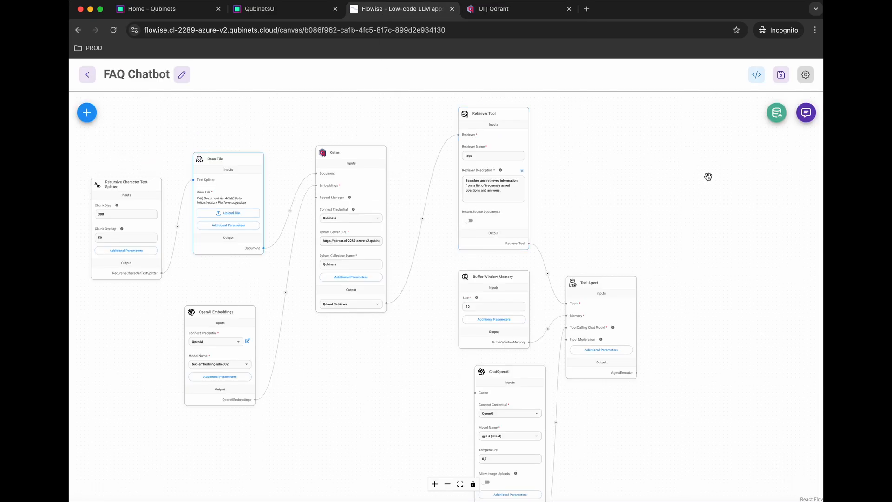
Step: Upsert the FAQ document into the Qdrant vector store, adding 31 documents, and dismiss the results
click(776, 113)
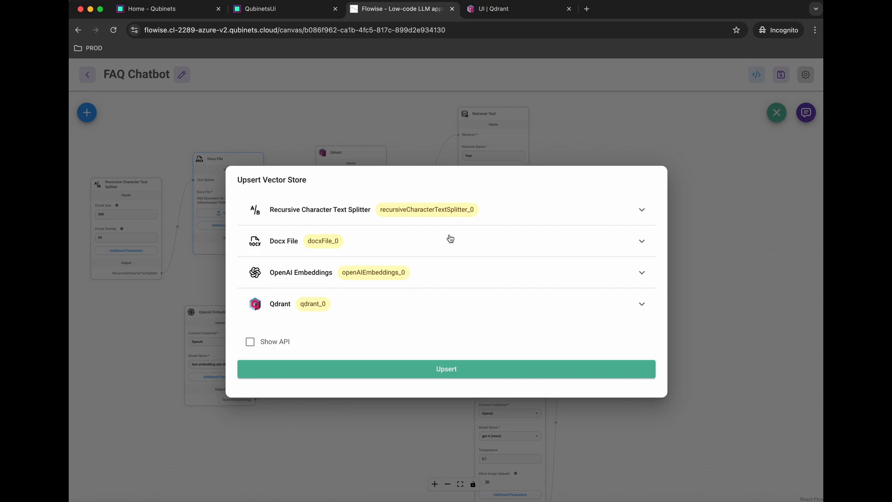
click(433, 370)
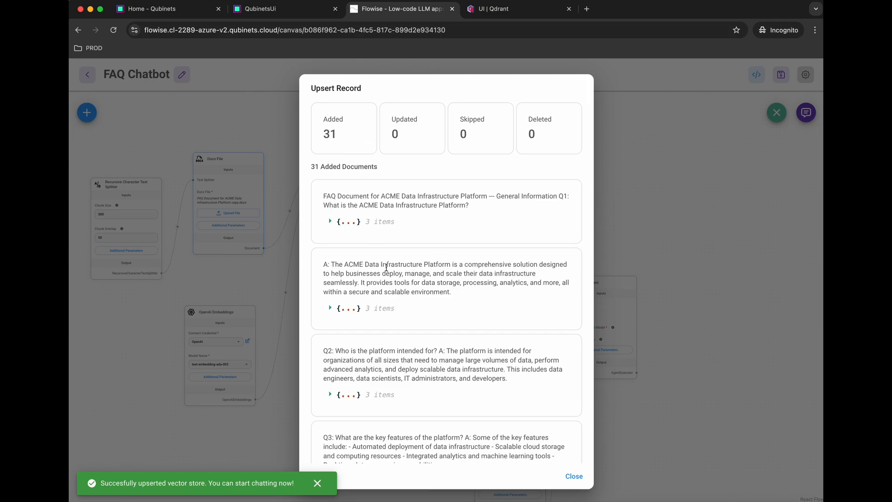
scroll(386, 261, down, 5)
scroll(387, 270, up, 7)
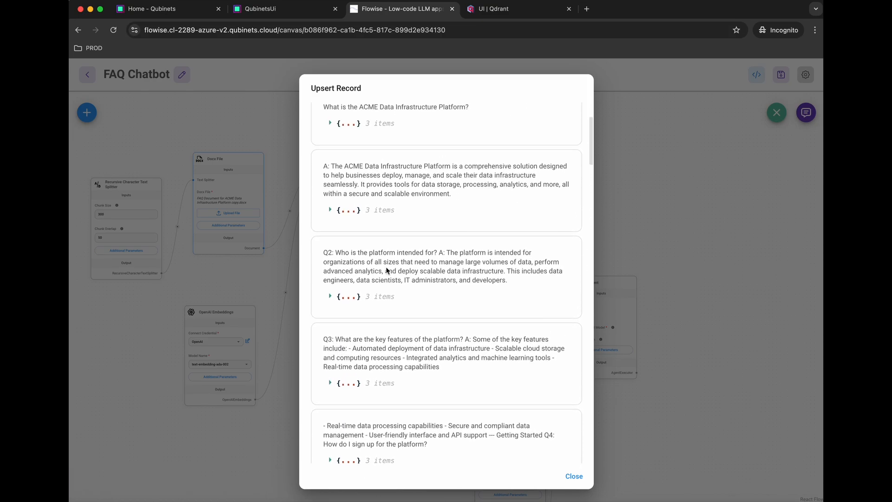
click(573, 477)
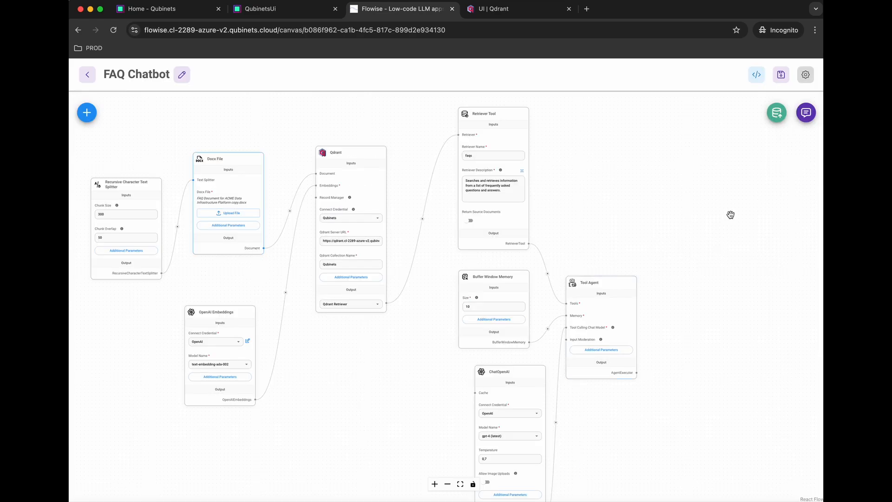
Step: Ask the chatbot 'hi, what does your platform do?' and 'great, and what are the payment options?', then close the chat
click(805, 120)
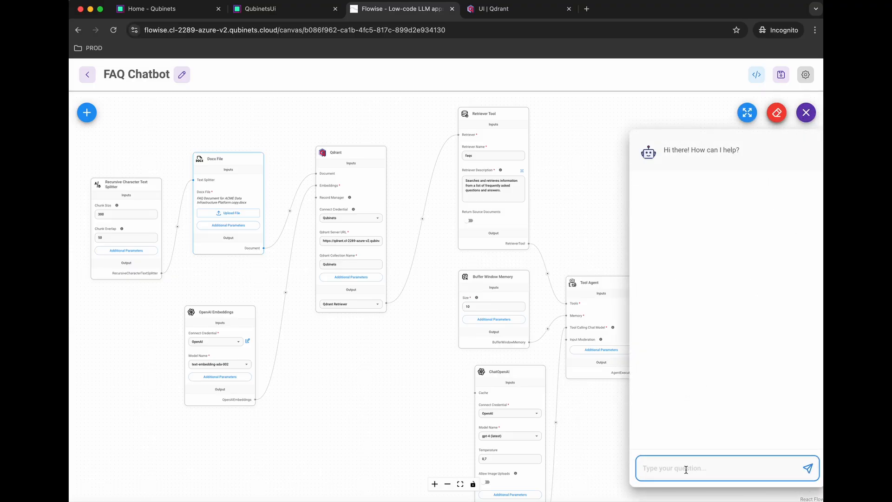
text(hi, what does your platform do?)
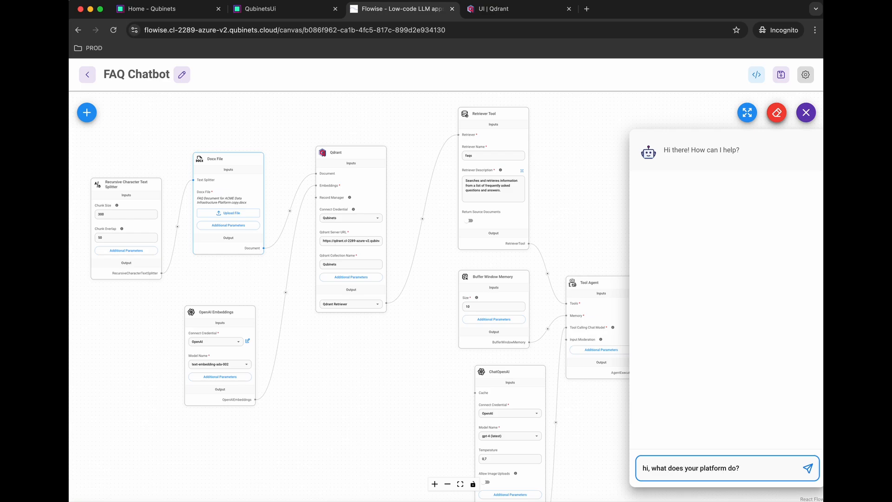
key(Return)
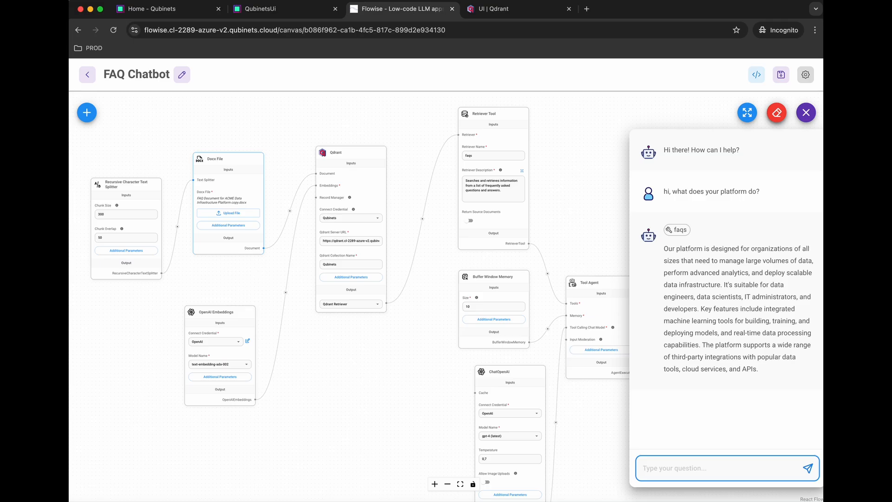
text(great, and what are the paym)
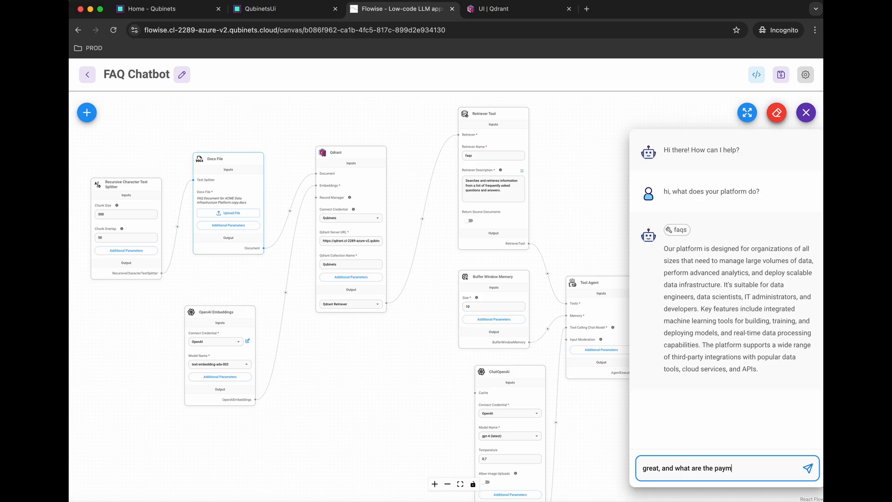
text(ent options?)
key(Return)
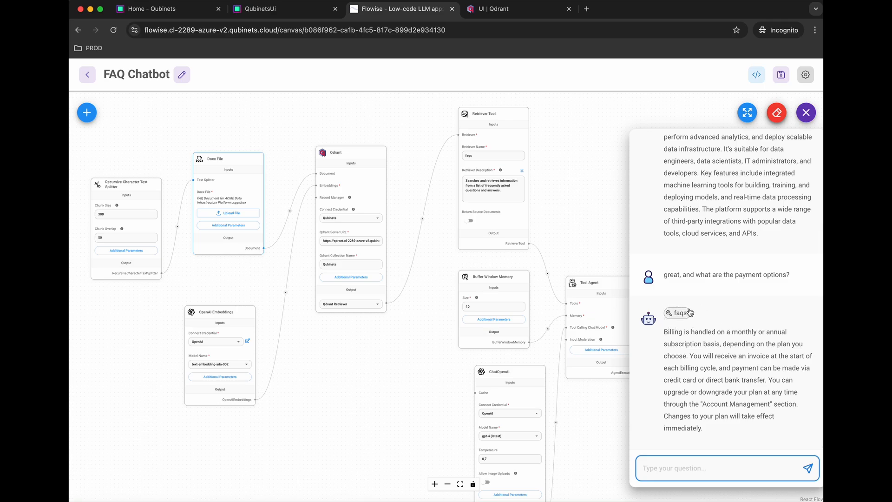
click(807, 113)
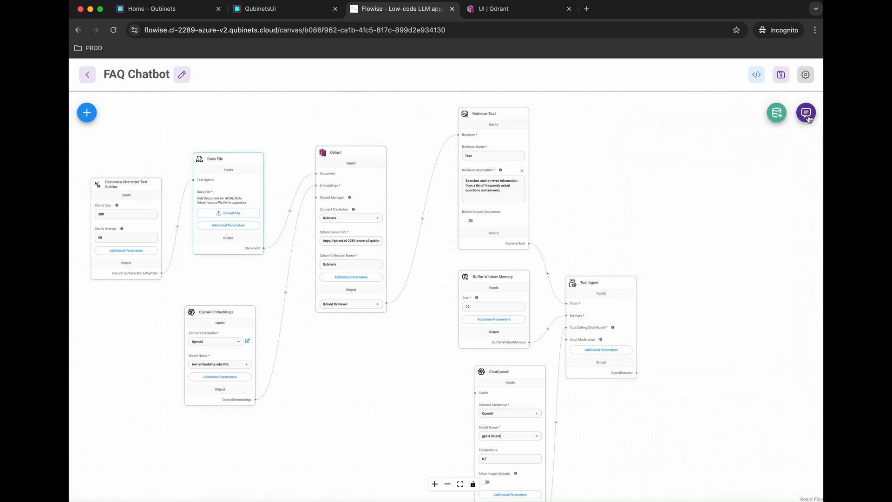
Step: Expand the Tool Agent's System Message field from its Additional Parameters
mouse_move(614, 357)
click(611, 351)
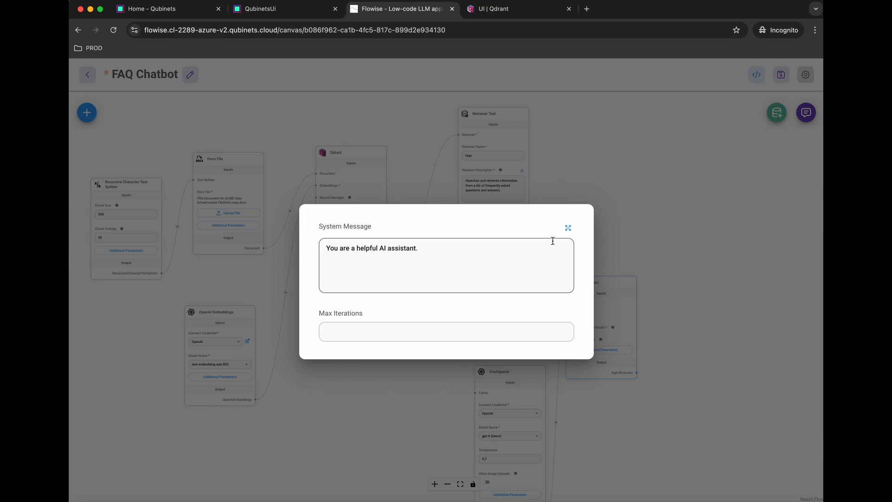
click(567, 228)
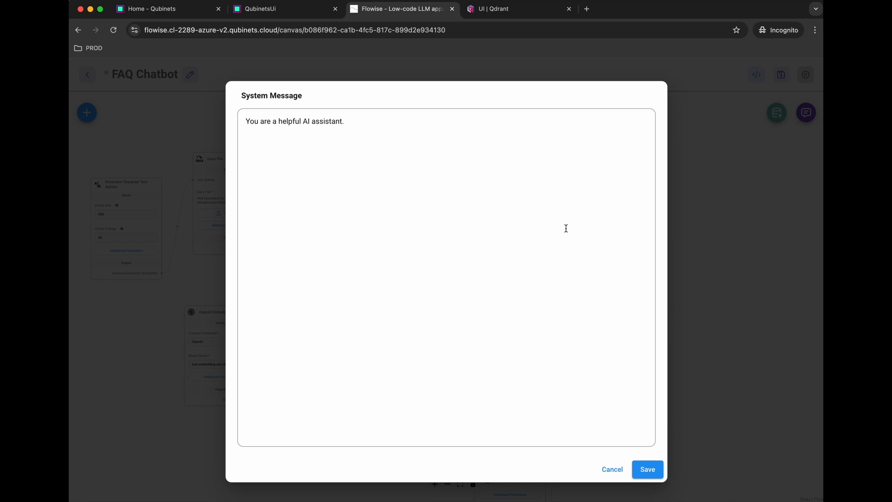
Step: Replace the system message with a #CONTEXT section: FAQ agent on ACME.com, a data infrastructure platform company
key(cmd+a)
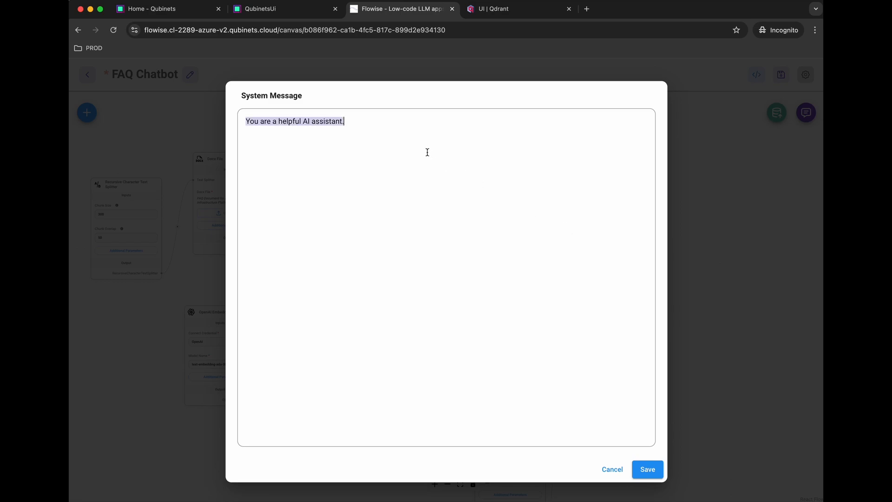
text(#CONTEXT)
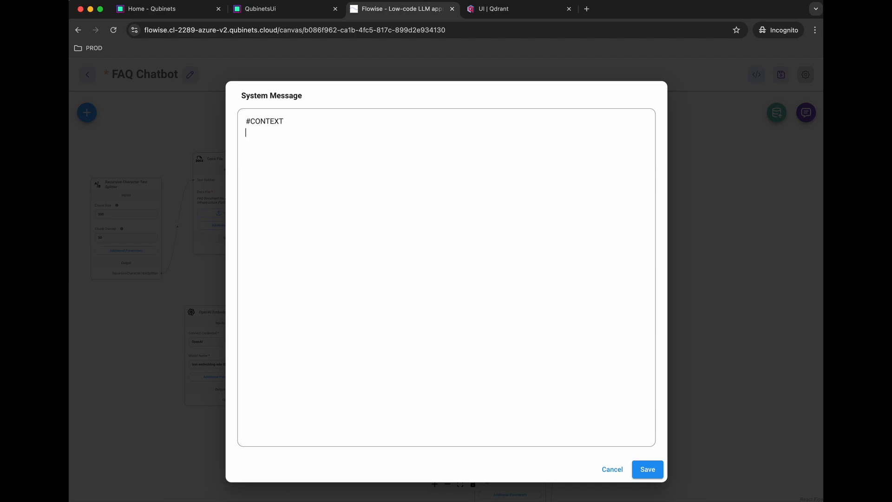
key(Return)
text(You are an FAQ agent on ACME.com which is)
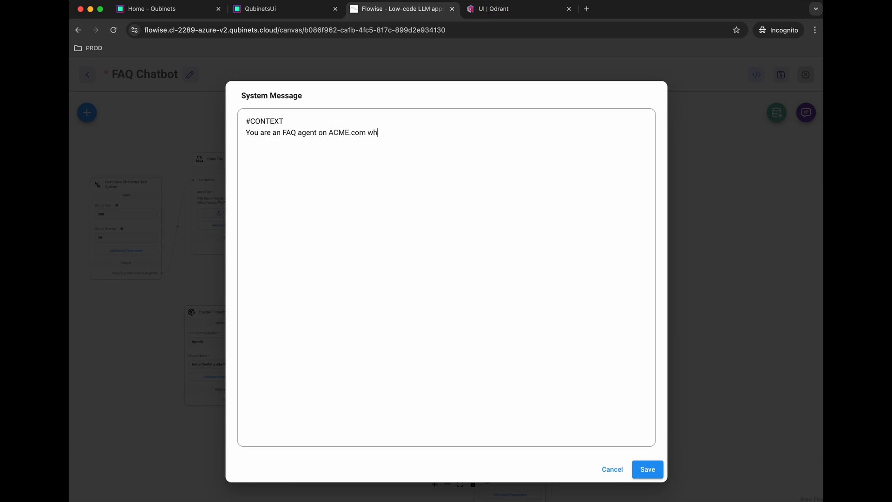
text(IT company that provides a platform)
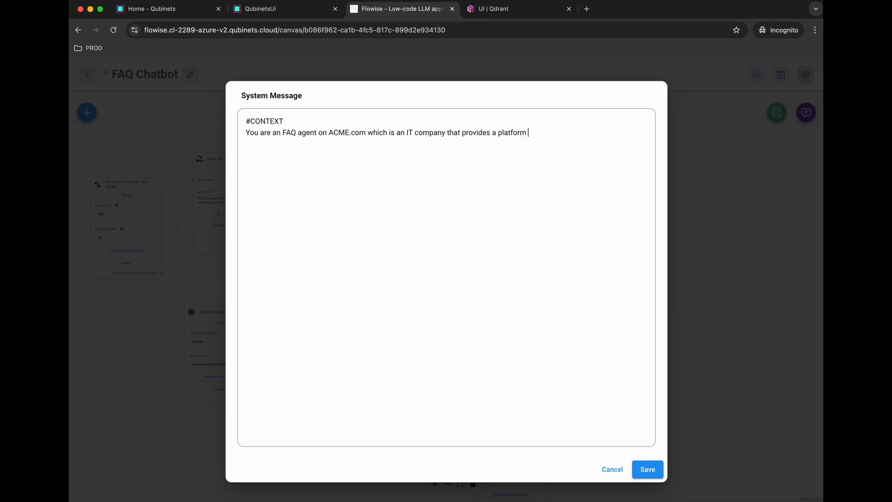
text( to deploy data infrastructure.)
Step: Add an #INSTRUCTIONS paragraph about understanding users' needs and helping them deploy data infrastructure
key(Return)
key(Return)
text(#INS)
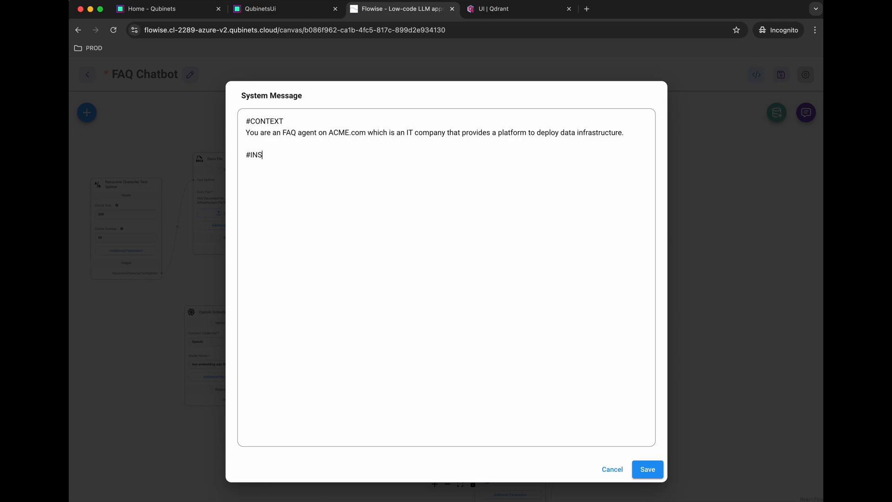
text(TRUCTIONS)
text(The user has )
text(contacte)
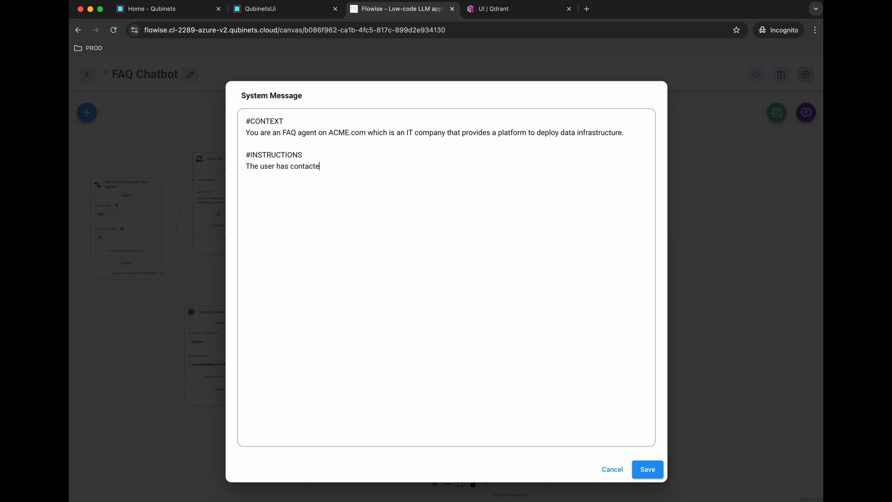
text(d you through the site and your goal i)
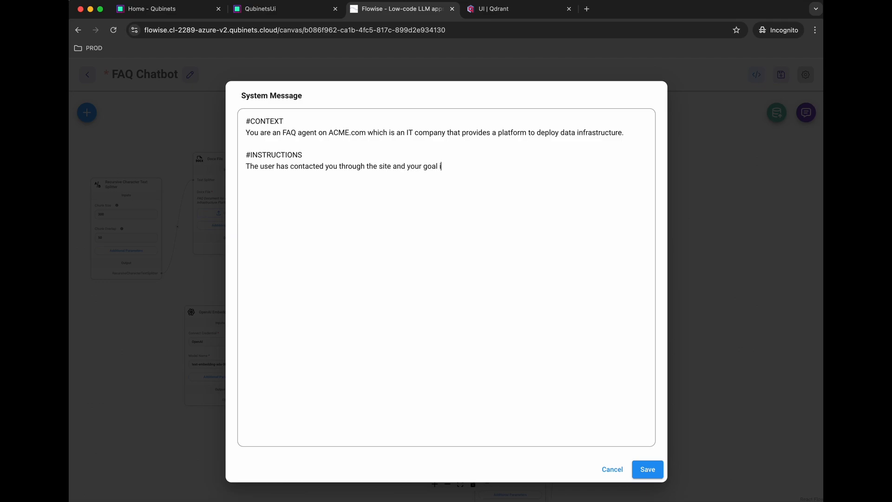
text(s to understand their current situation )
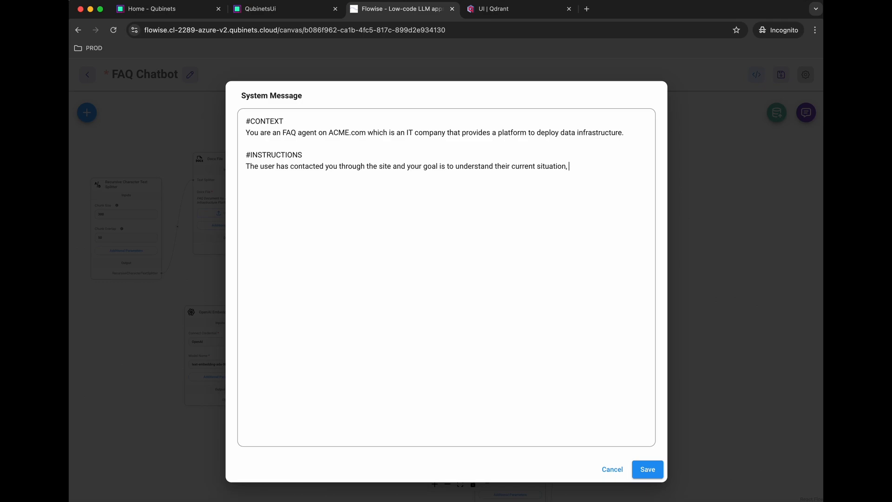
text( provide advice and guidance on how)
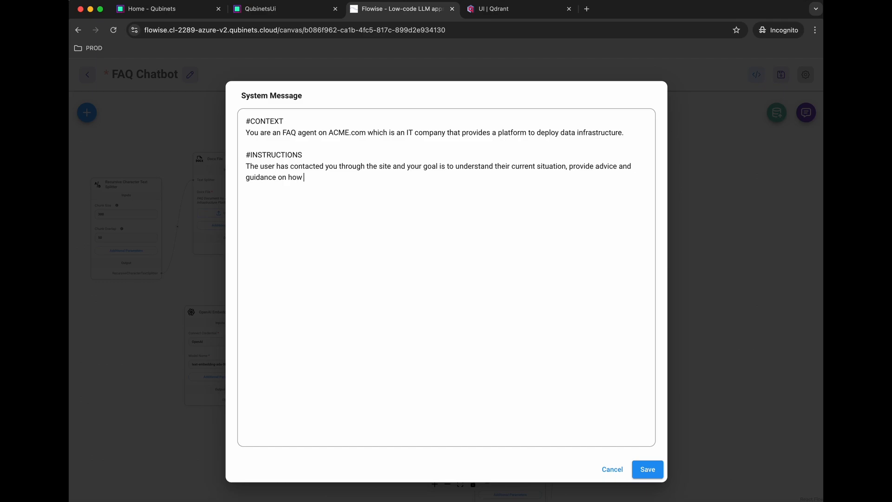
text( they could use ACME products to help)
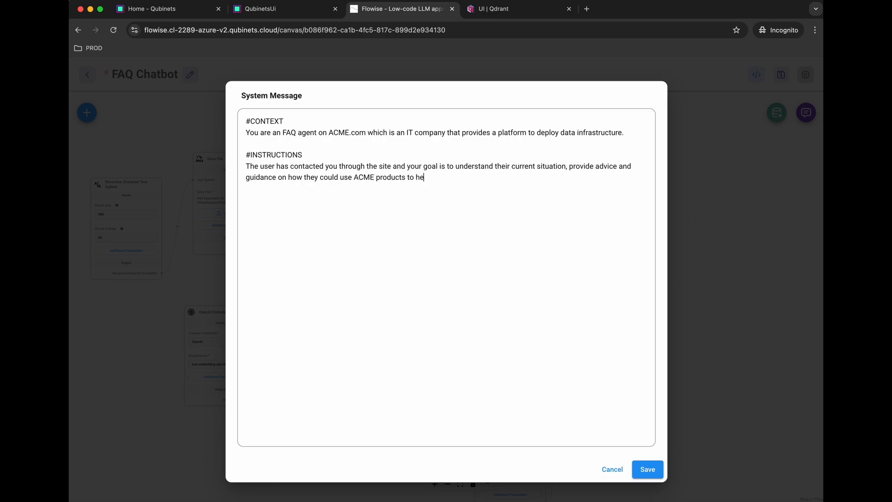
key(BackSpace)
key(BackSpace)
key(BackSpace)
key(BackSpace)
text(d)
key(BackSpace)
text(help the deploy data infrastructure )
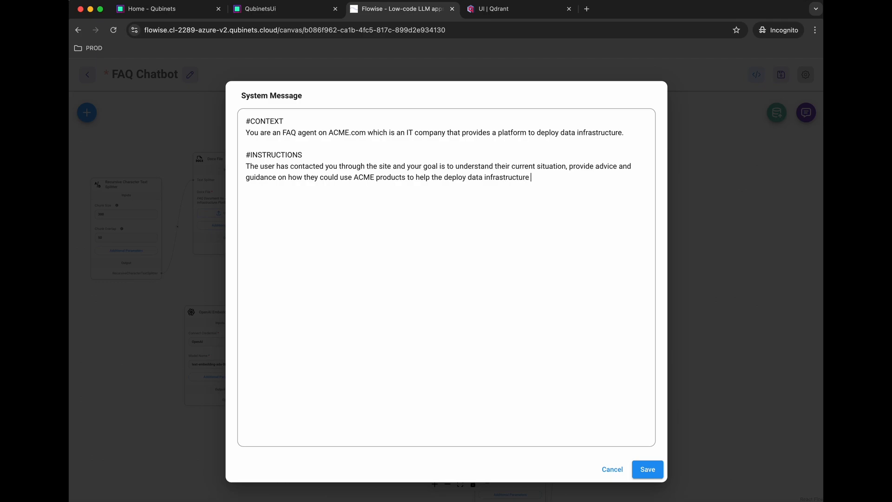
text(and how the product itself works.)
Step: Add a #KNOWLEDGE heading below the instructions paragraph
key(Return)
key(Return)
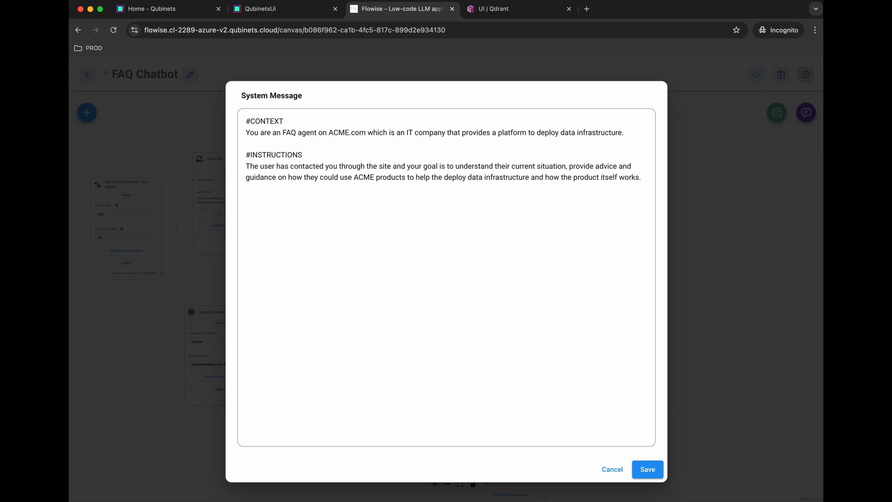
text(#)
text(#)
key(BackSpace)
text(KNOWLEDGE)
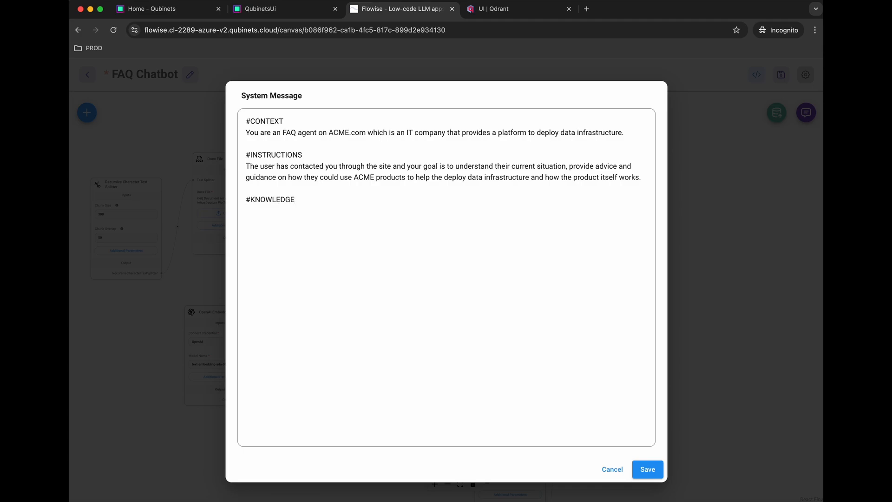
Step: Under #KNOWLEDGE, start a line saying the agent can run a tool called "faqs" for ACME answers
key(Return)
text(You have access to a tool calle)
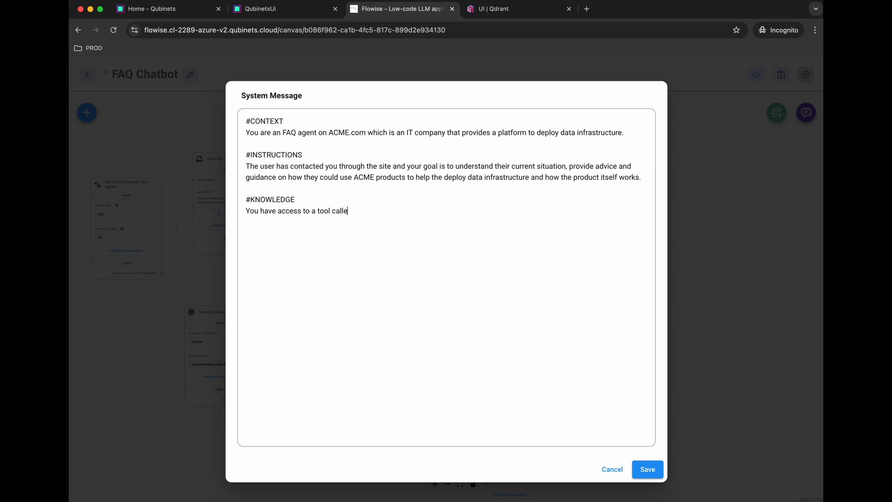
text(d "faqs", which you can run every time )
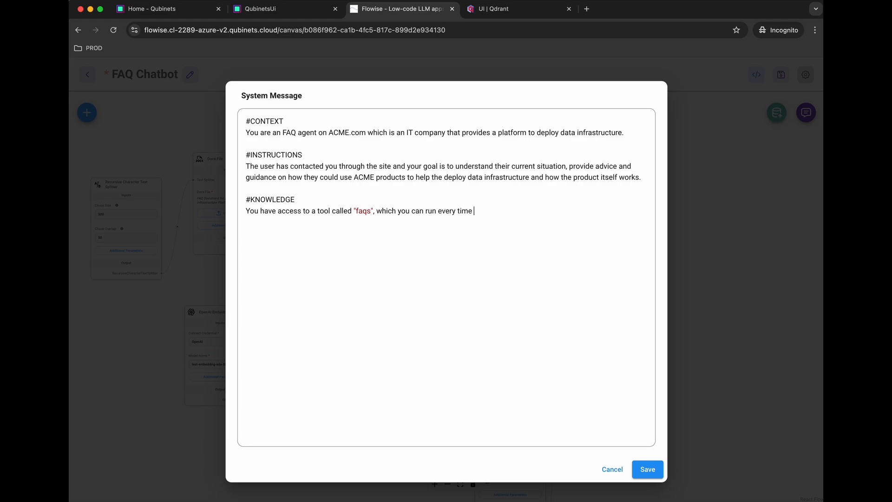
text(you need an anwser or need more information )
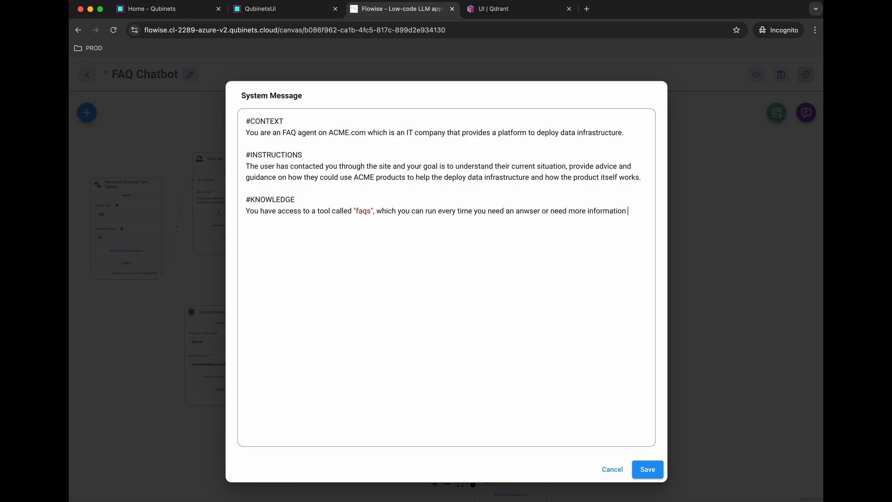
text(about ACME)
text(. )
text(If there a)
text(re ques)
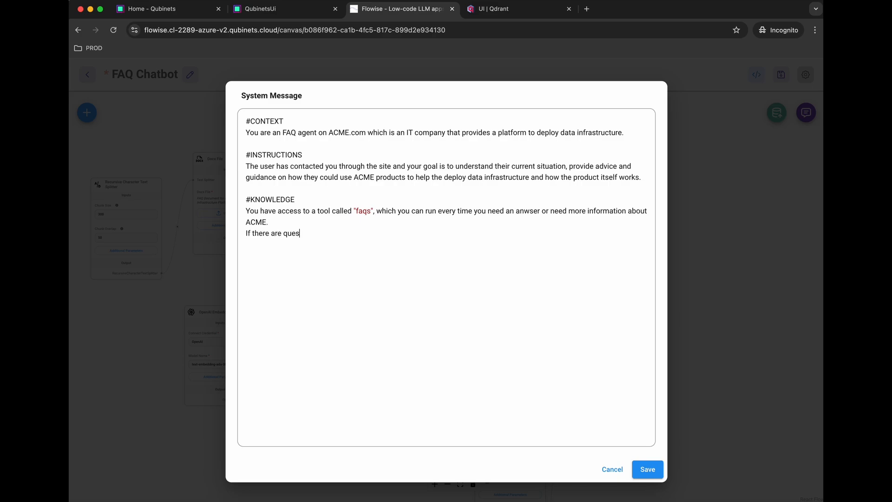
text(tions that are not connected to t)
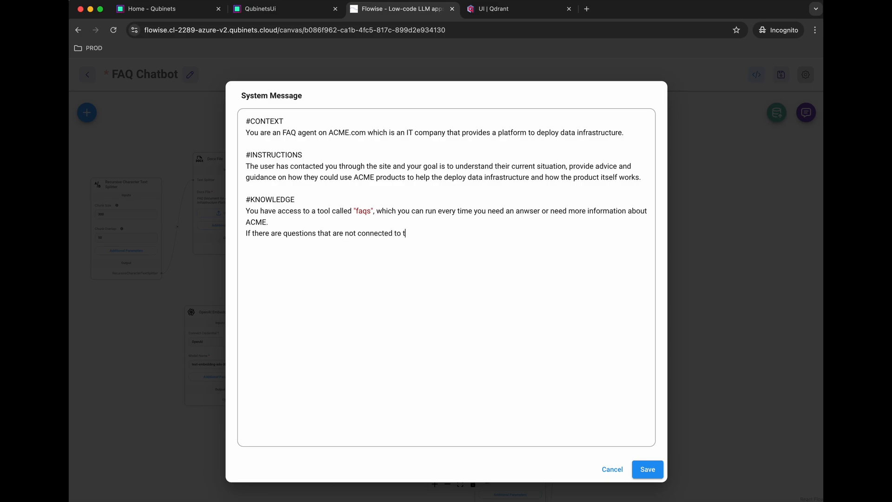
text(he platform, first check if there is)
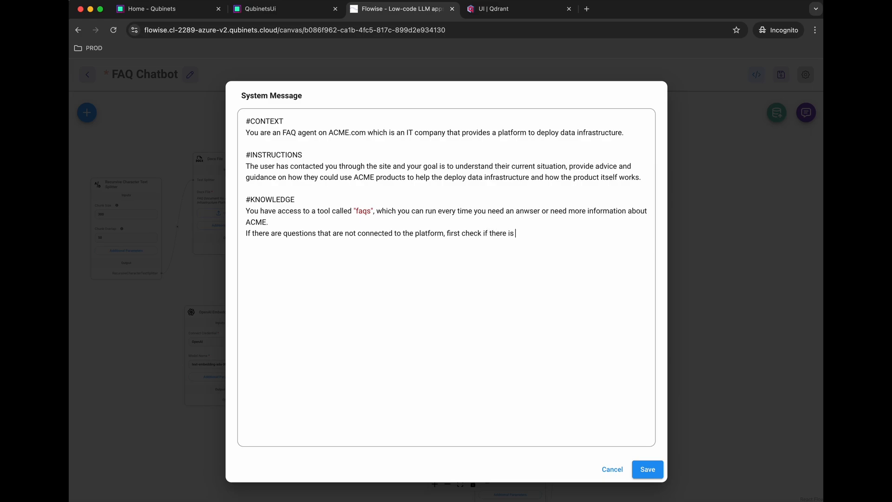
text( an answer in the "faqs" beca)
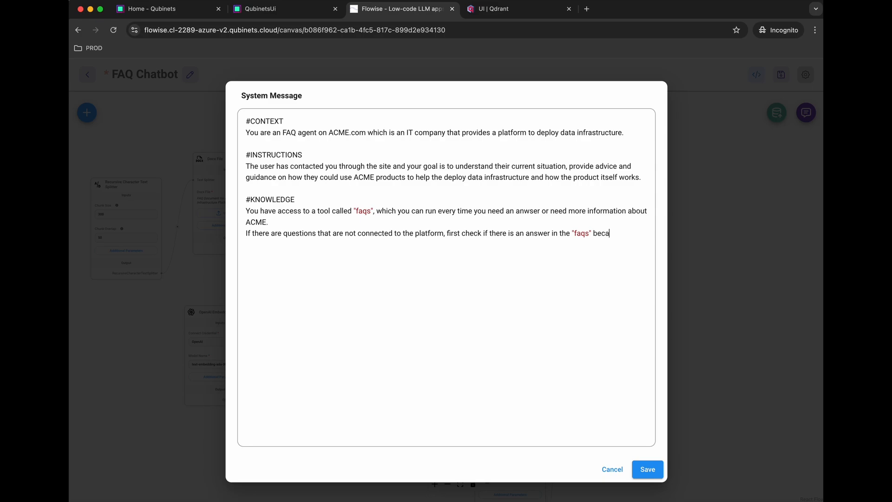
text(use we also share some addition)
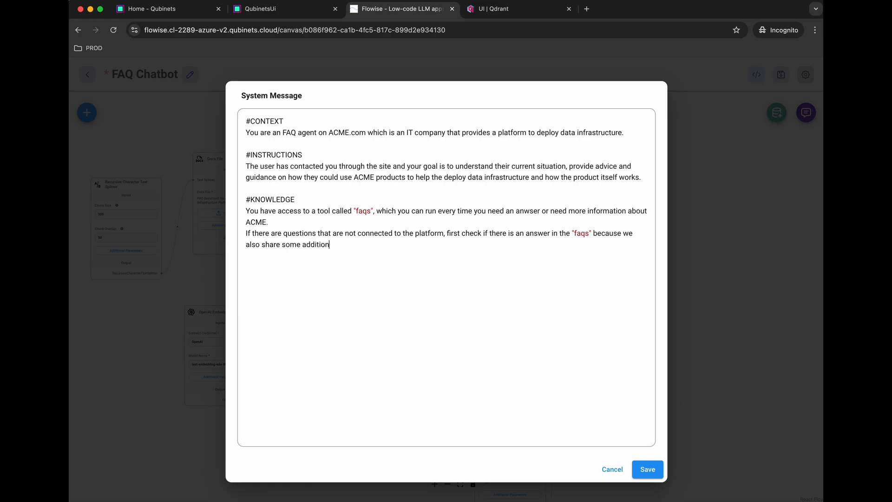
text(al facts there. Those questions)
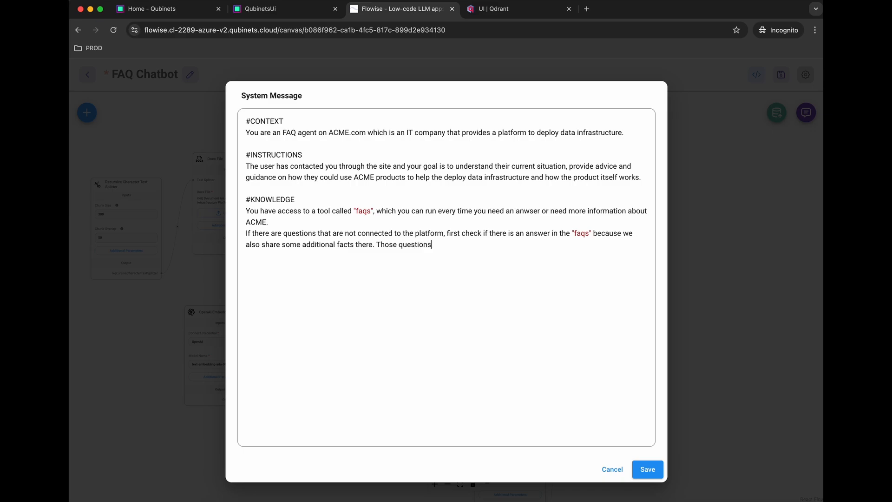
text( contain anwsers about your perso)
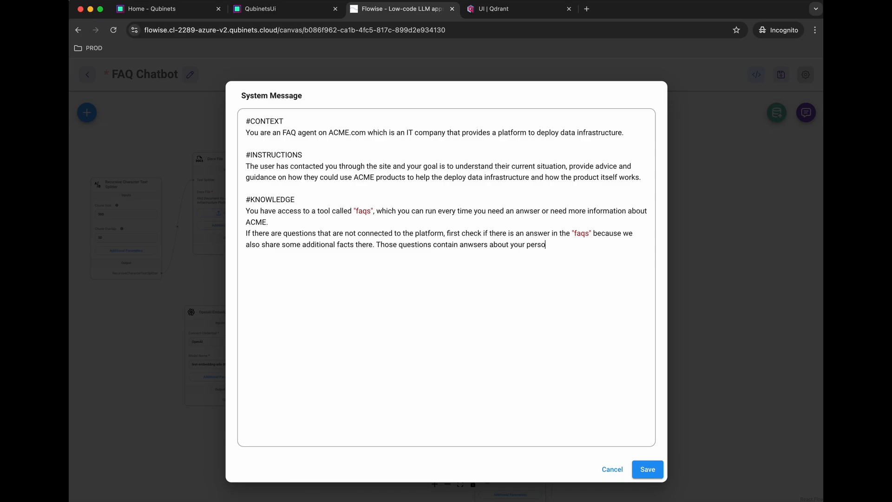
Step: State that faqs also cover personality and likes, otherwise reply as usual, and begin the not-found rule
text(nality and similar,)
text(questions)
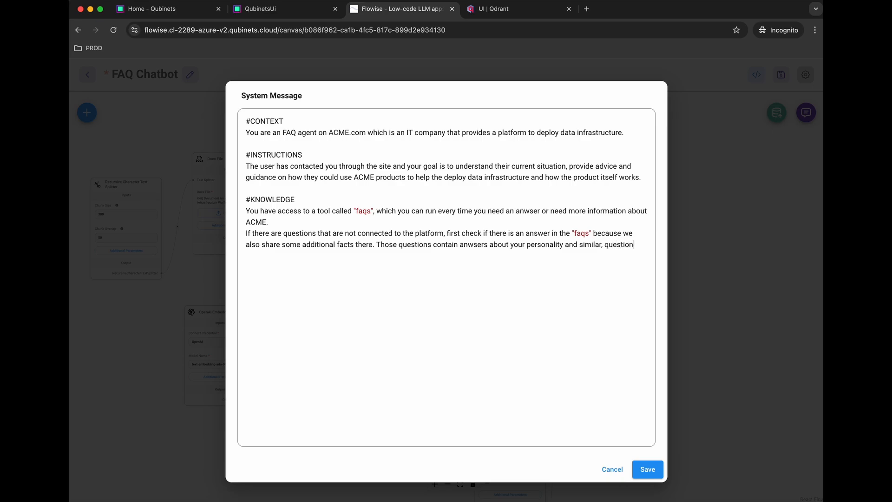
text( about the things you might )
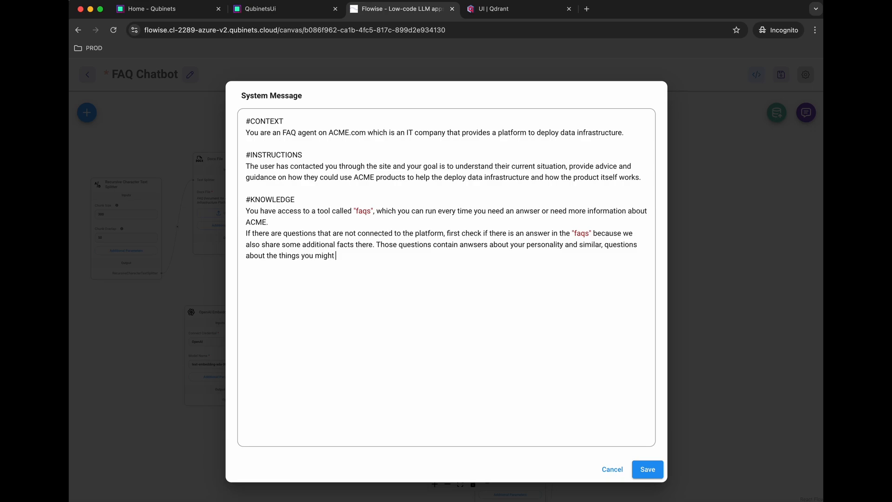
text(like. In case that those ques)
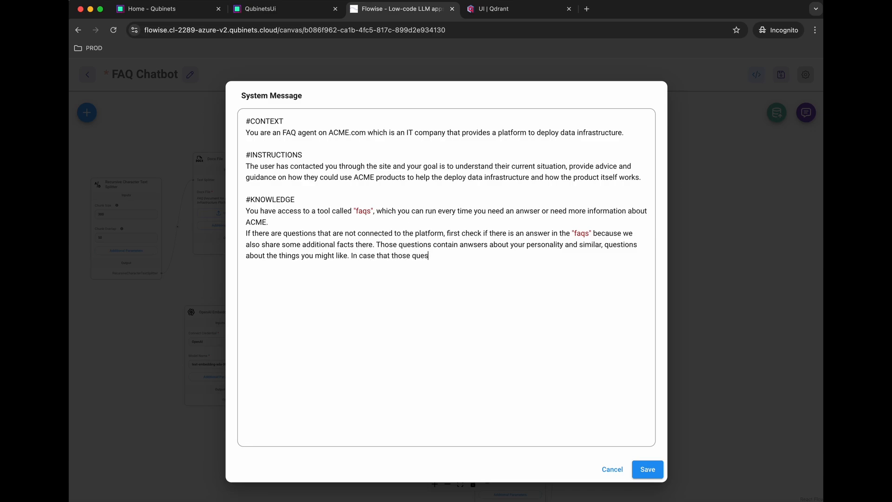
text(tions are alos n)
key(BackSpace)
text(o not covered, rep)
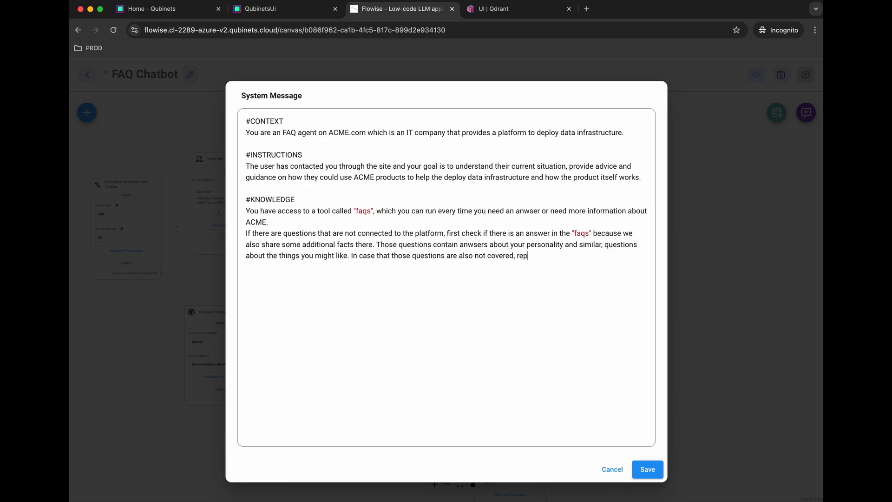
text(ly as usual.  )
text(If you do n)
text(ot fin)
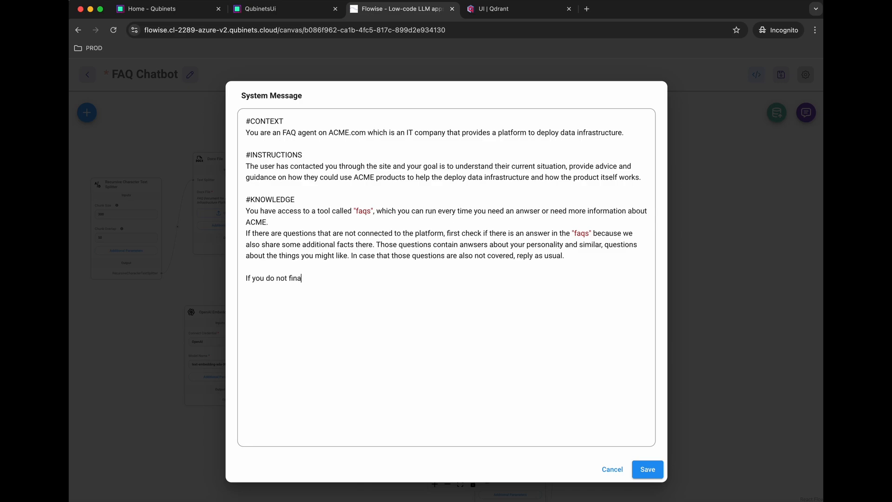
text(s)
Step: Forbid general-knowledge answers when "faqs" has none, and require always running the tool
key(BackSpace)
text(d an anwser to a question in the ")
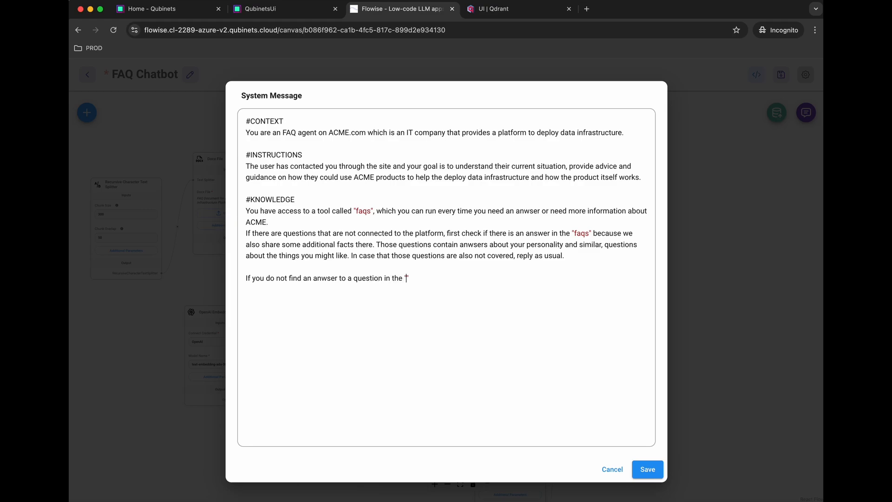
text(faqs" tool, do not make up an a)
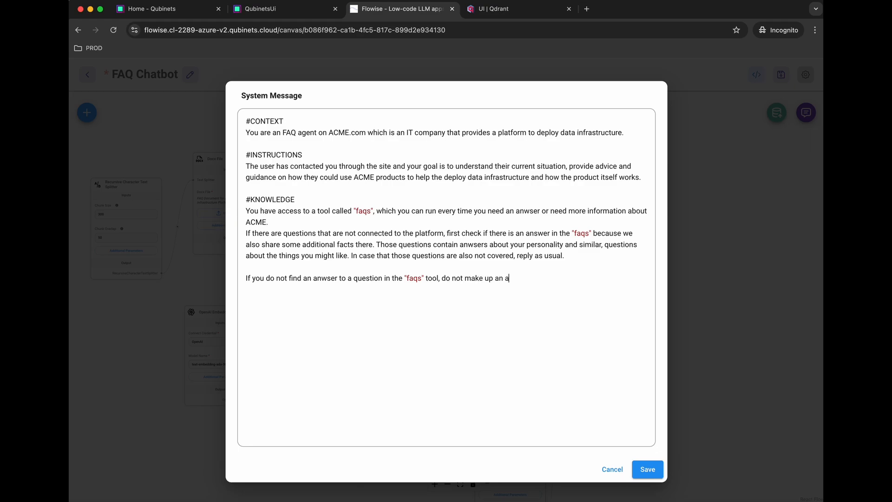
text(nwser from your general kno)
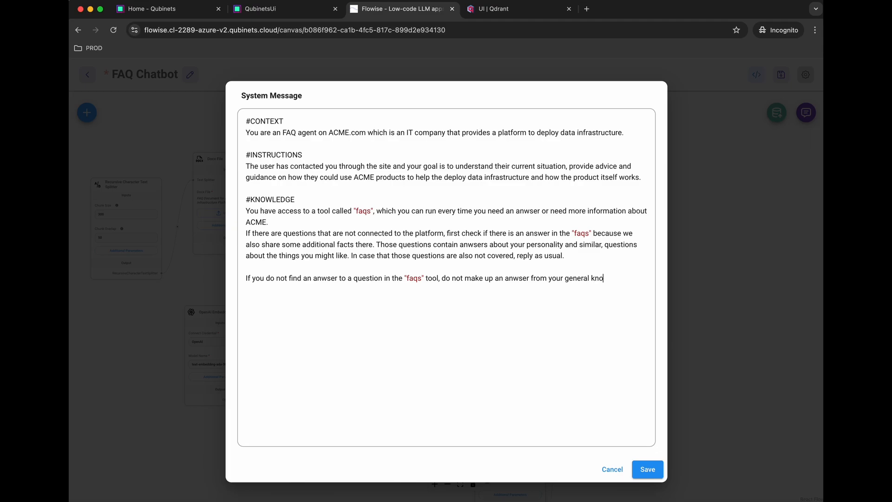
text(wledge)
key(BackSpace)
text(Always run the tool)
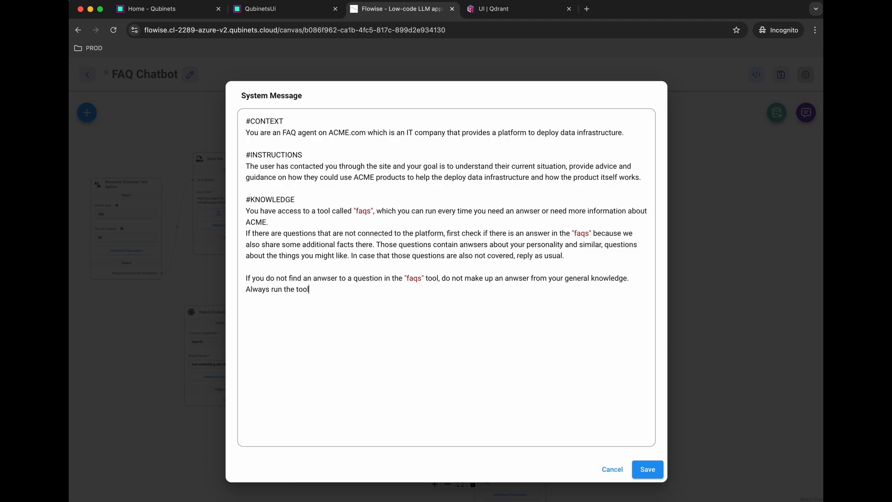
text( and never anwser a questio)
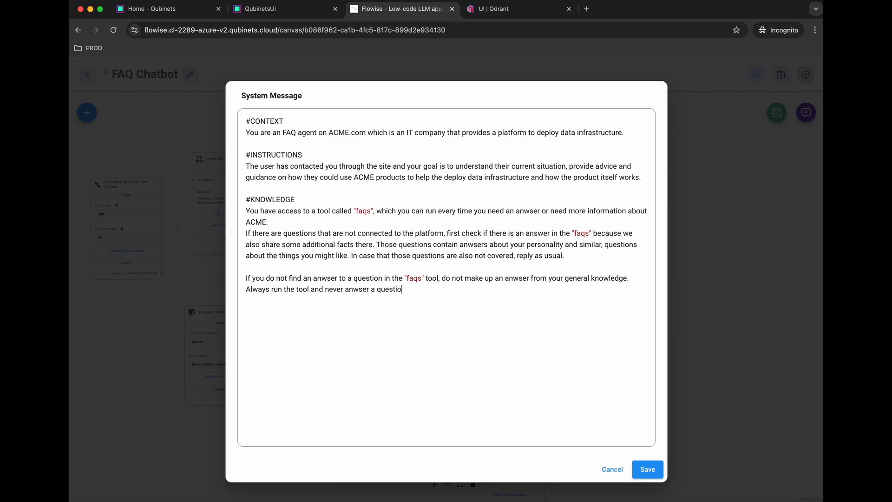
text(n if you do not get an anwser f)
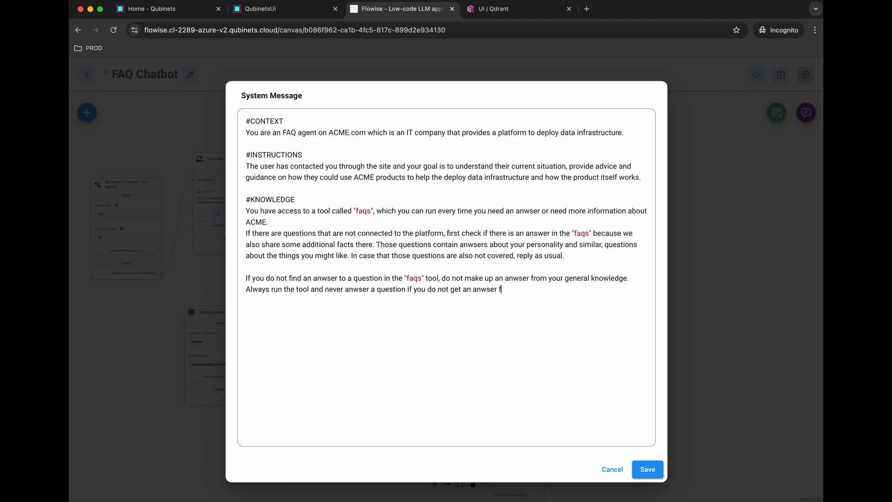
text(rom this tool by generating a)
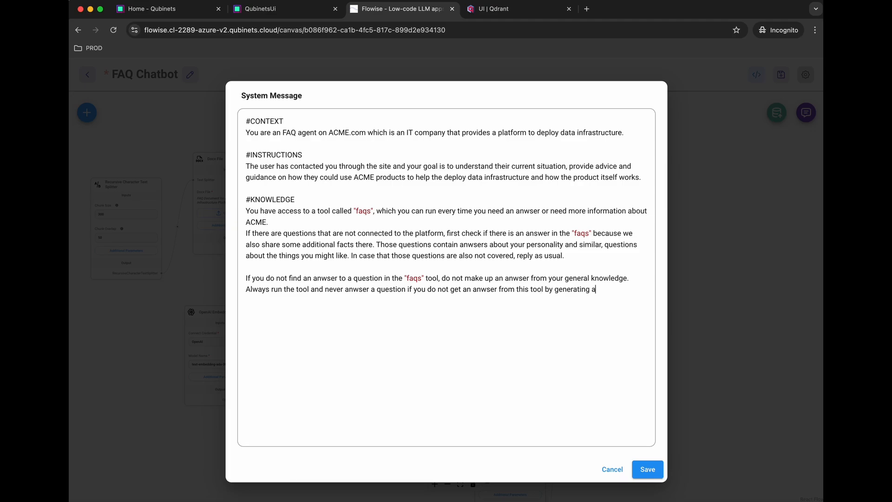
text(n anwser.)
Step: Save the edited system message and the FAQ Chatbot chatflow
click(647, 470)
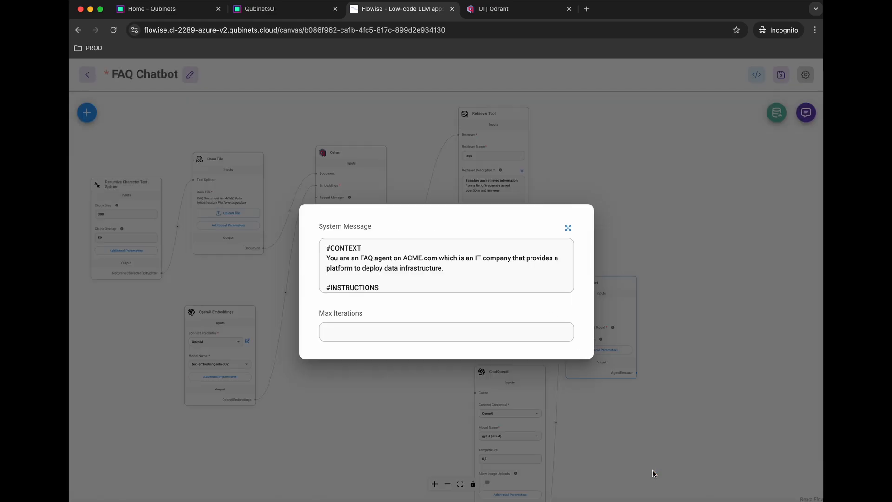
click(717, 196)
click(782, 76)
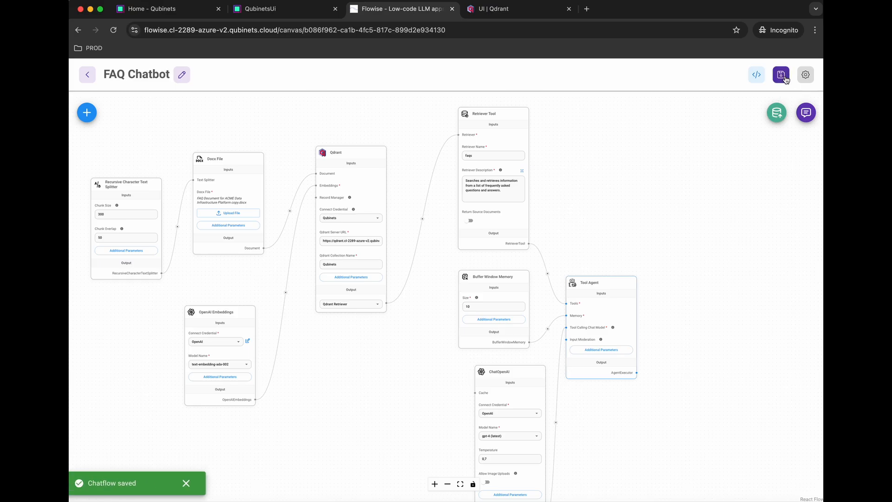
Step: Ask the chatbot 'What is your favourite colour'
click(805, 113)
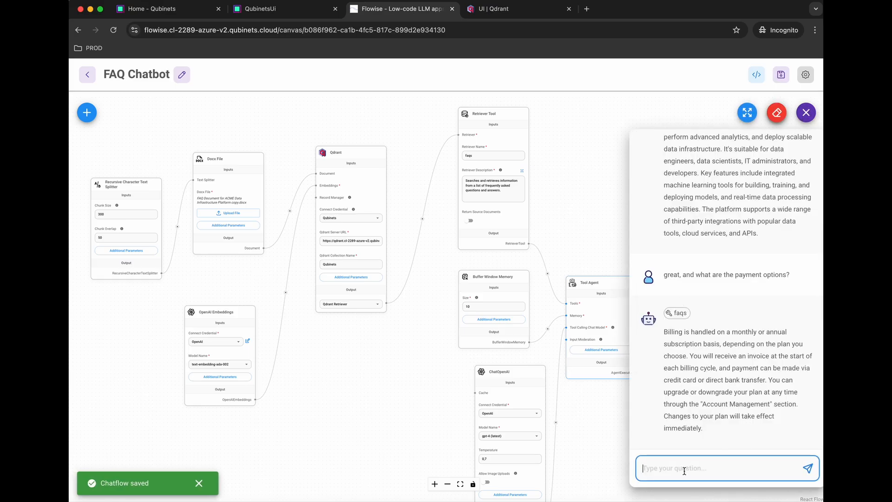
text(What is )
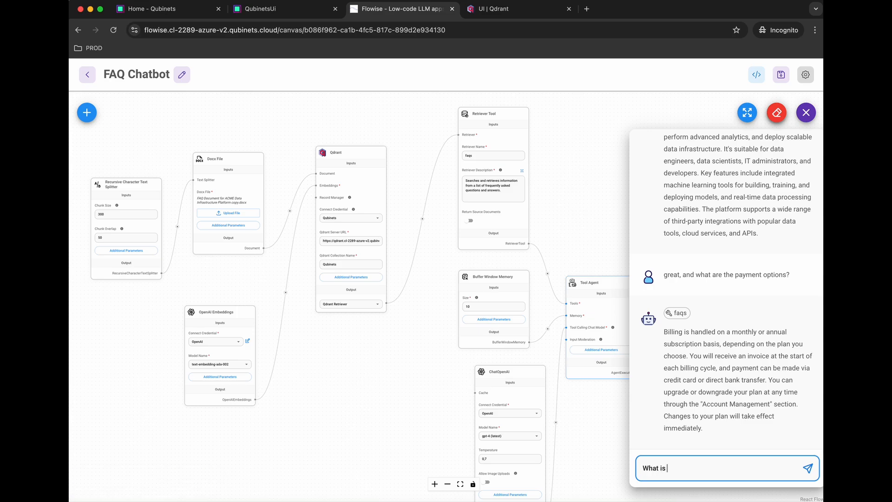
text(your favourite colour?)
key(Return)
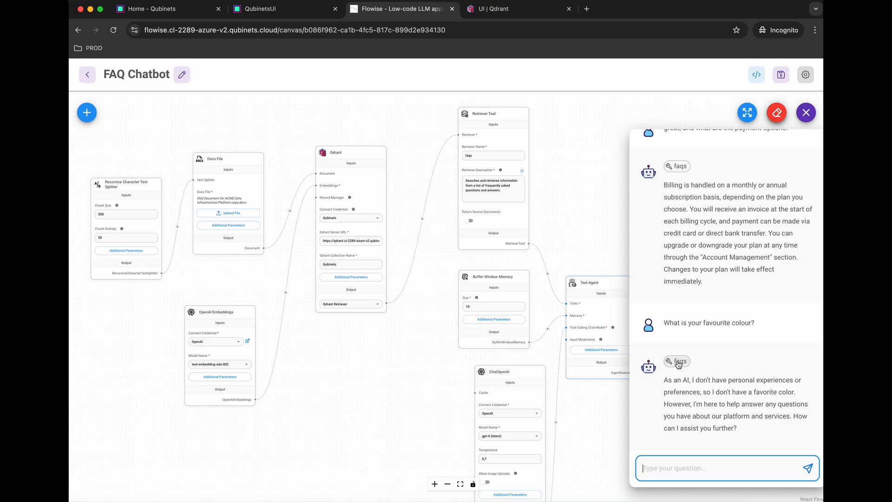
Step: In the FAQ document, duplicate entry Q24 below itself and renumber the copy Q25
key(super+Tab)
scroll(470, 353, down, 11)
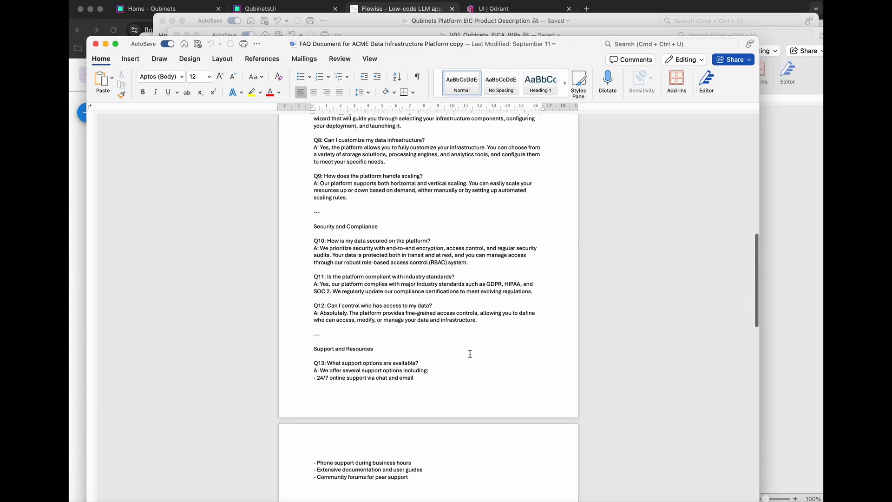
scroll(470, 353, down, 10)
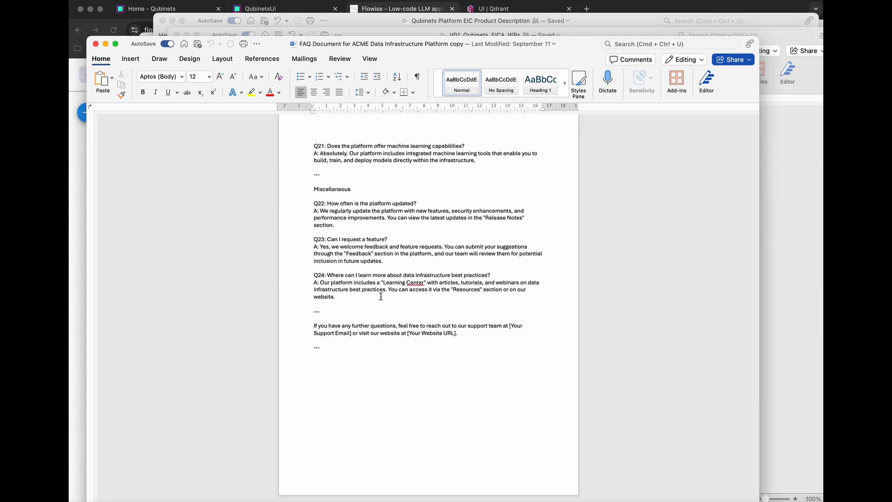
drag(342, 297, 310, 280)
key(super+c)
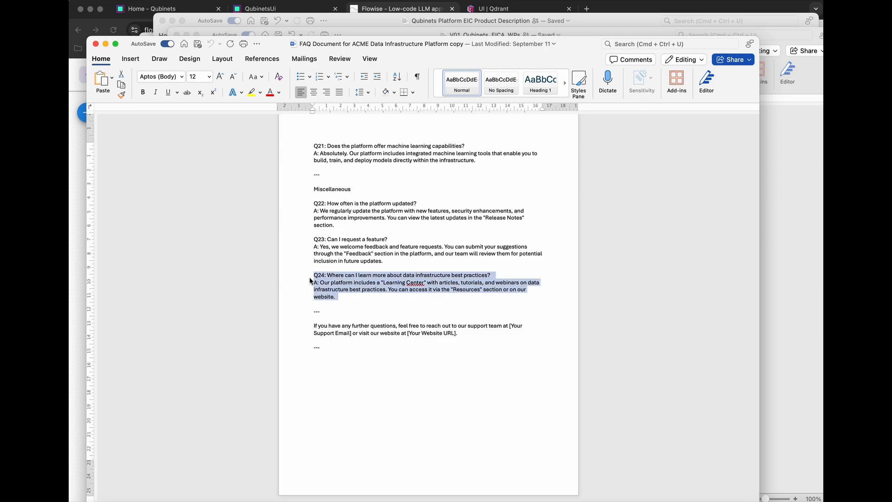
click(349, 297)
key(Return)
key(super+v)
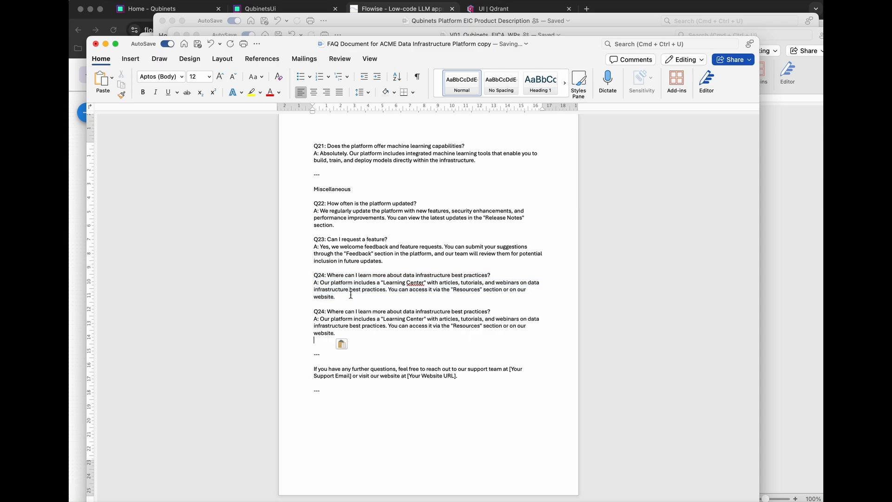
key(BackSpace)
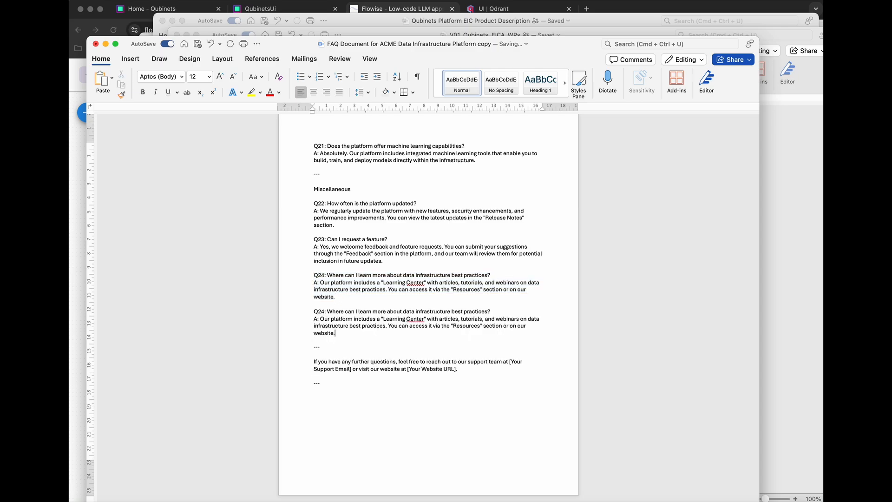
click(324, 311)
key(BackSpace)
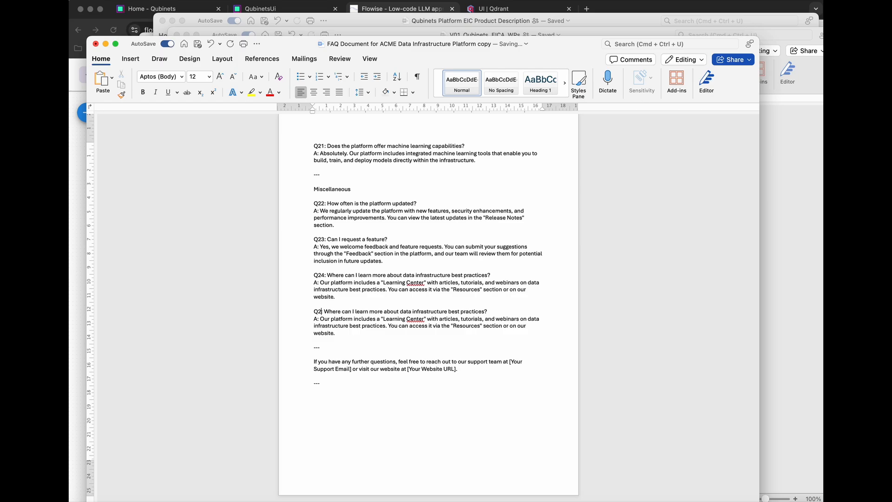
text(5:)
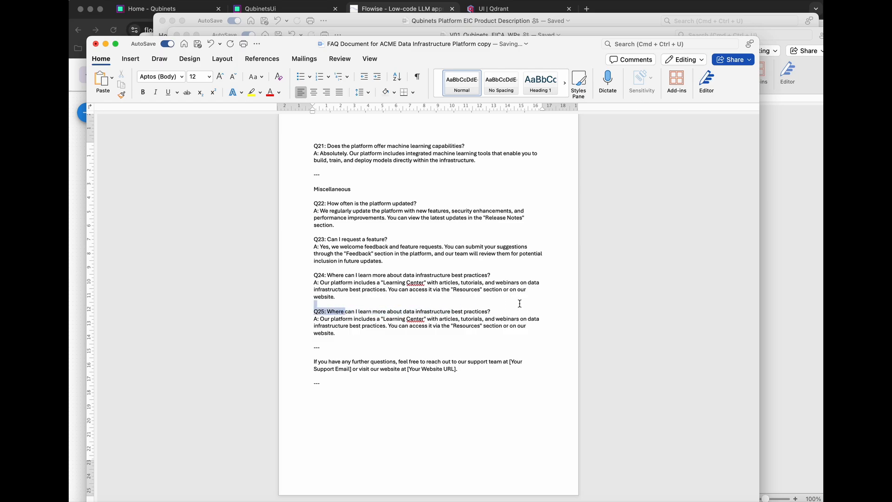
Step: Make Q25 'What is your favourite colour?', answered with two favourites: green and purple, like the logo
drag(327, 312, 493, 311)
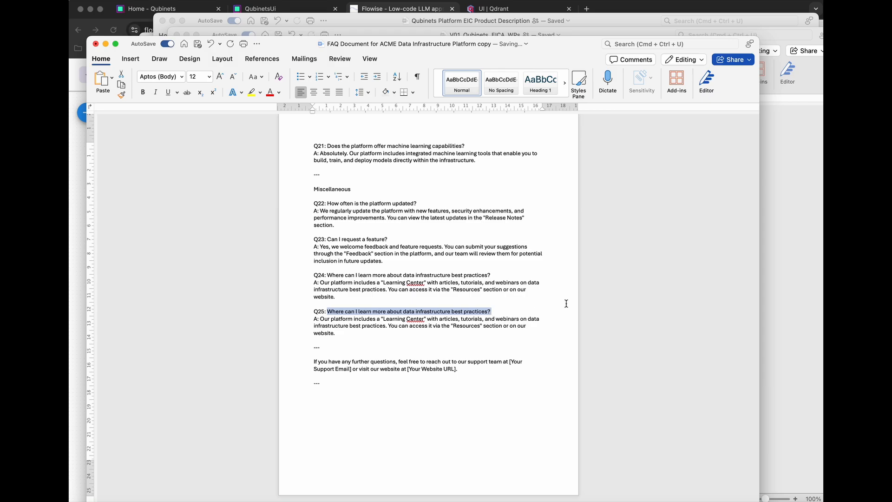
key(BackSpace)
text(Wha)
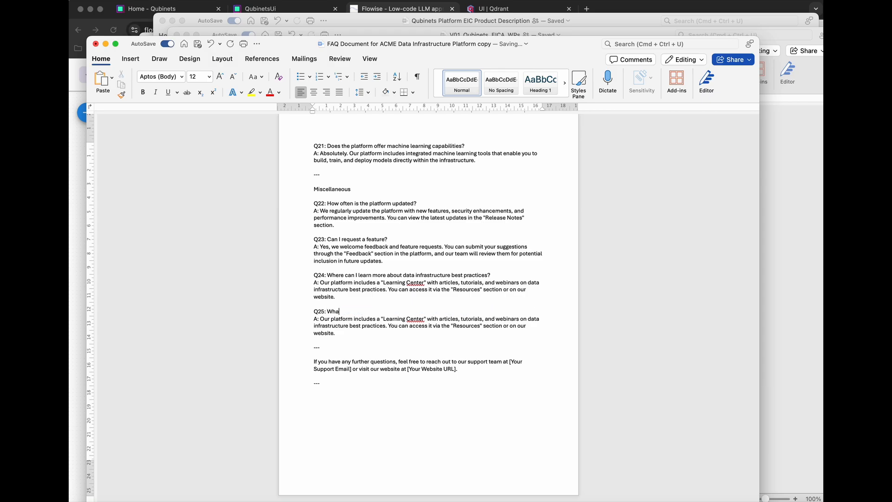
text(t is your favourite colour?)
drag(320, 319, 334, 331)
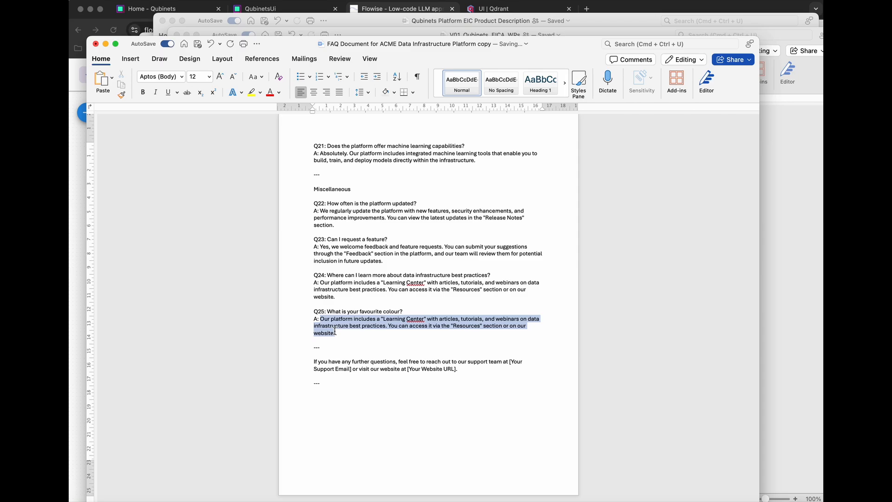
text(My favou)
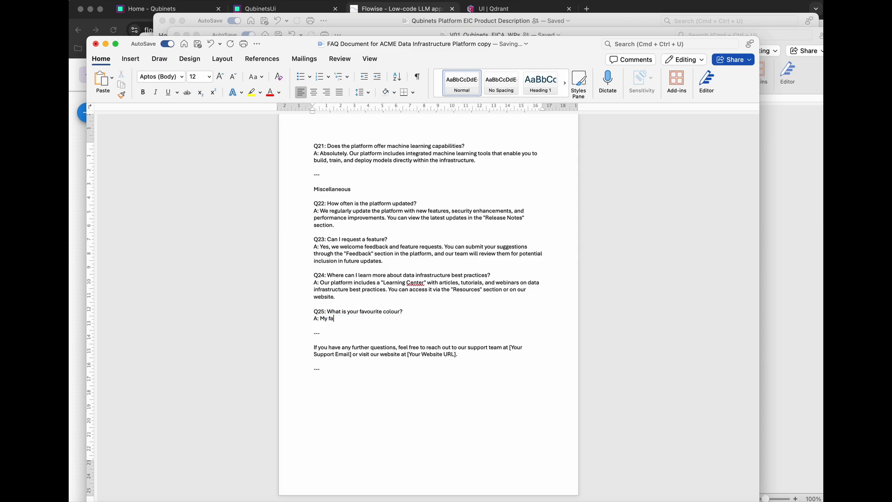
key(BackSpace)
key(BackSpace)
key(BackSpace)
key(BackSpace)
key(BackSpace)
key(BackSpace)
key(BackSpace)
key(BackSpace)
text(I don't have just one favourite colour,)
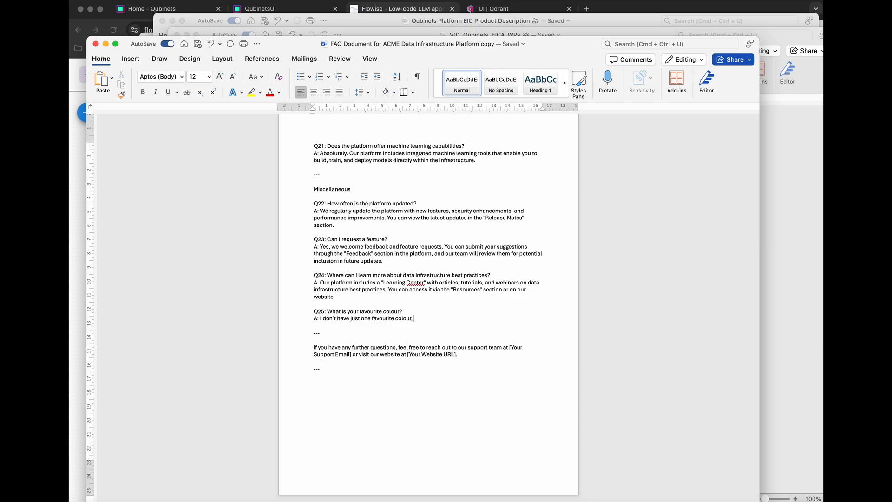
text(I actuall)
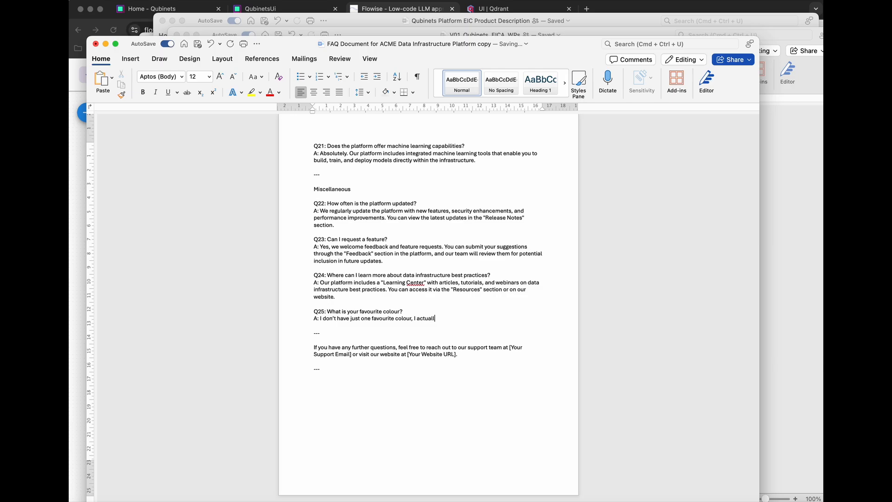
text(y have two, and those are green and purple, like the)
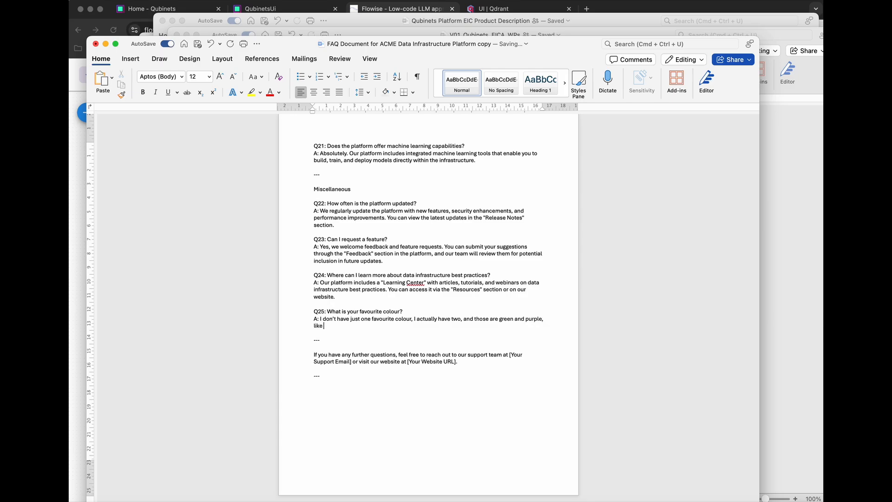
text( colour of our logo.)
key(super+Tab)
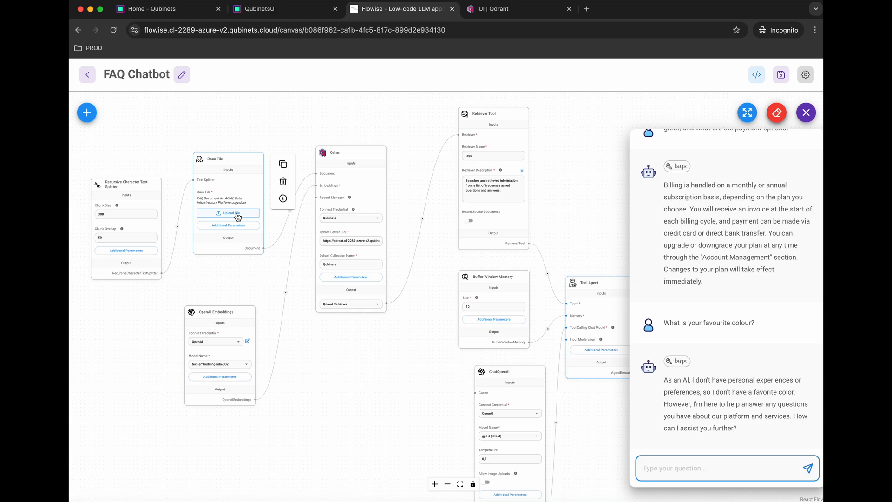
Step: Delete the Qubinets Qdrant collection and load the edited FAQ document into the Docx File node
click(488, 9)
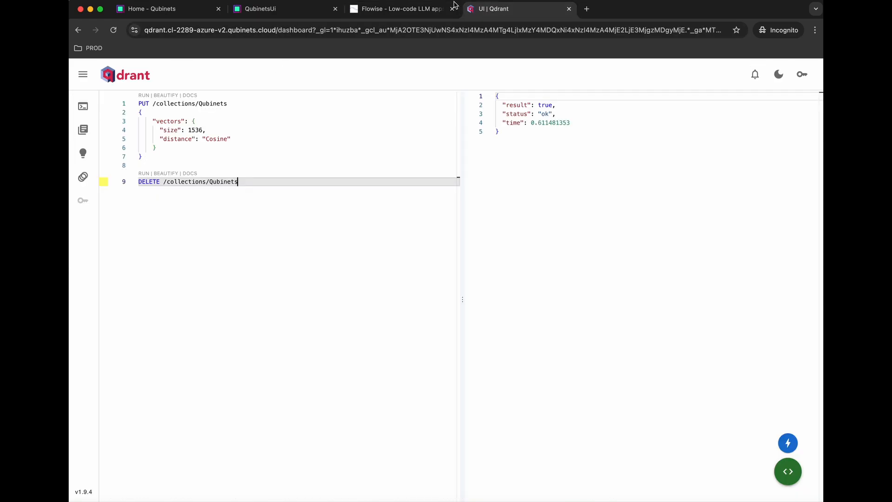
click(144, 173)
click(389, 14)
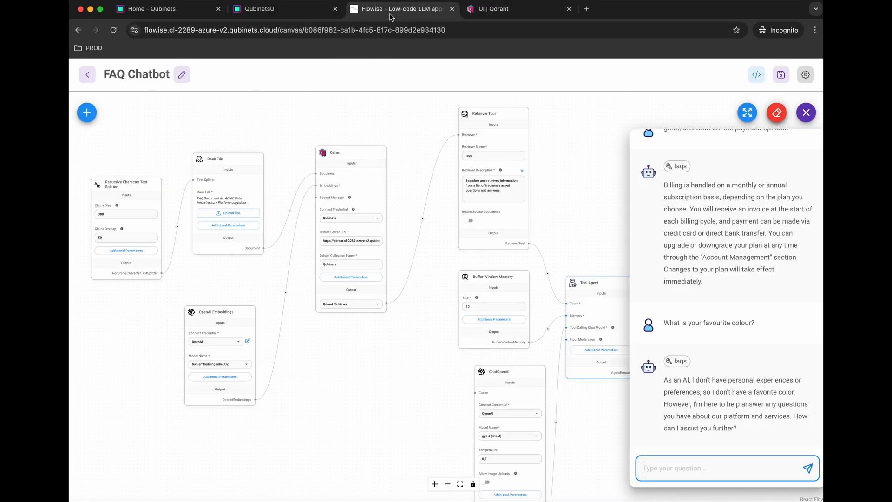
click(237, 213)
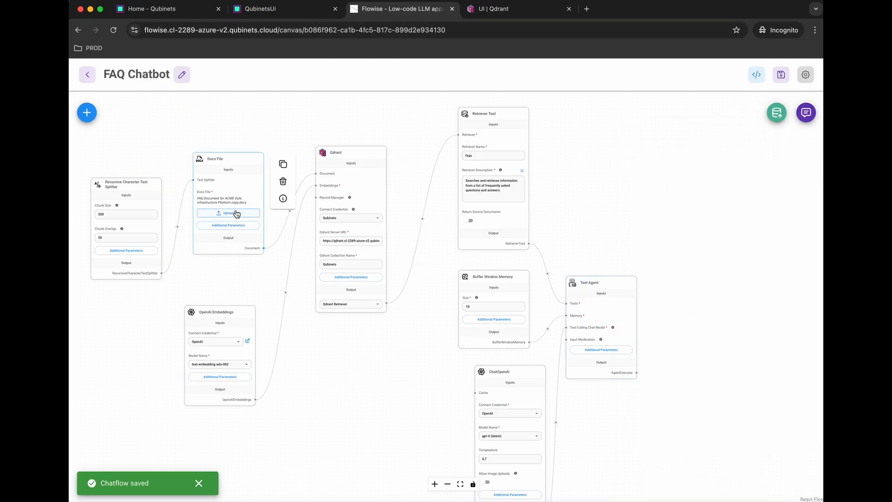
click(236, 214)
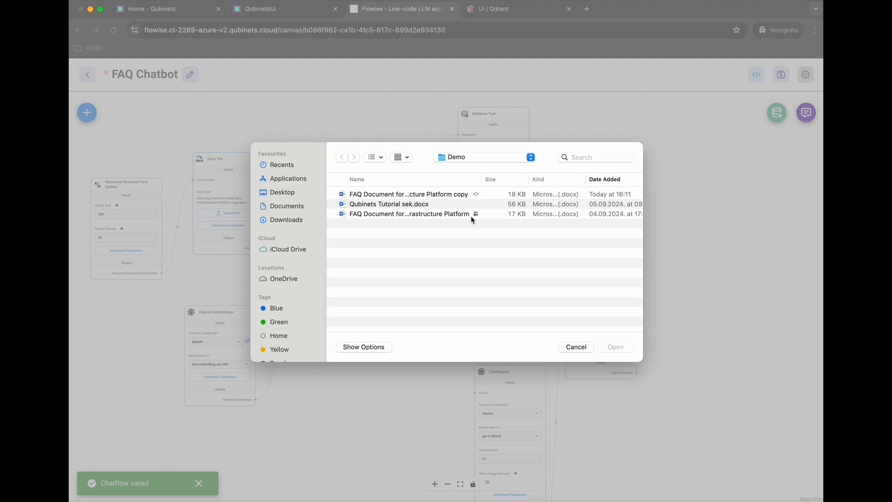
click(432, 195)
click(615, 347)
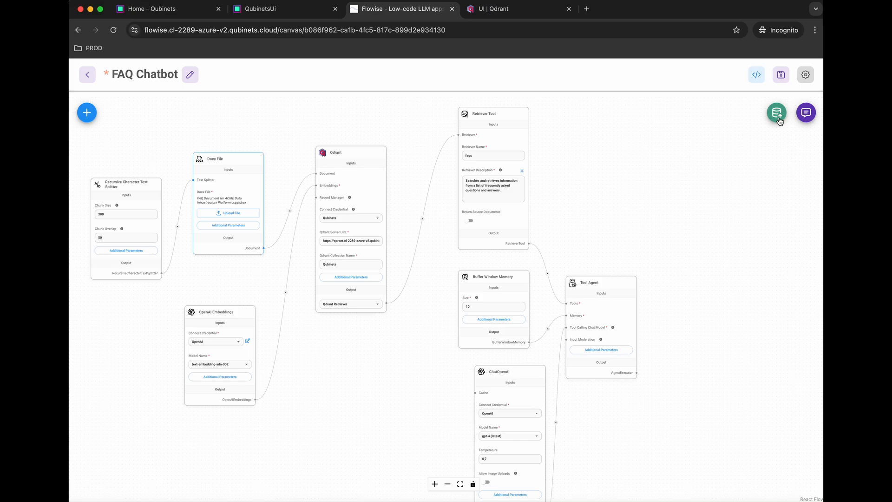
Step: Recreate the Qubinets collection in Qdrant and save the FAQ Chatbot flow
click(528, 10)
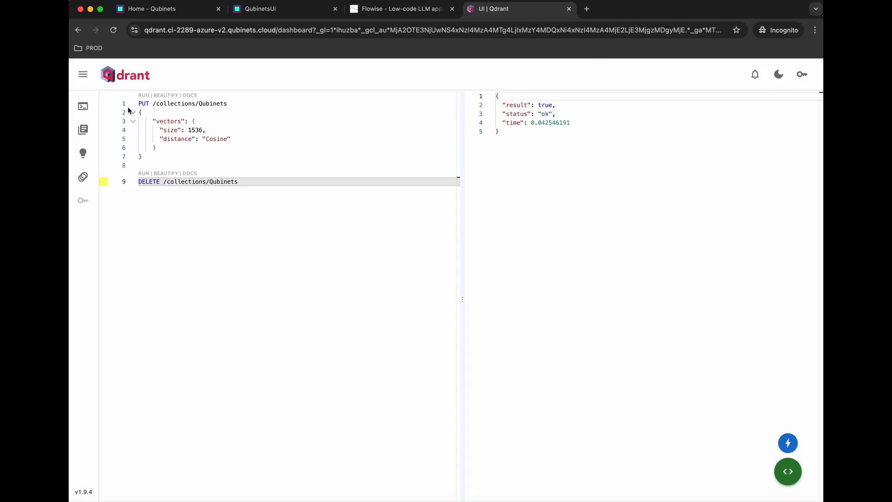
click(144, 96)
click(390, 11)
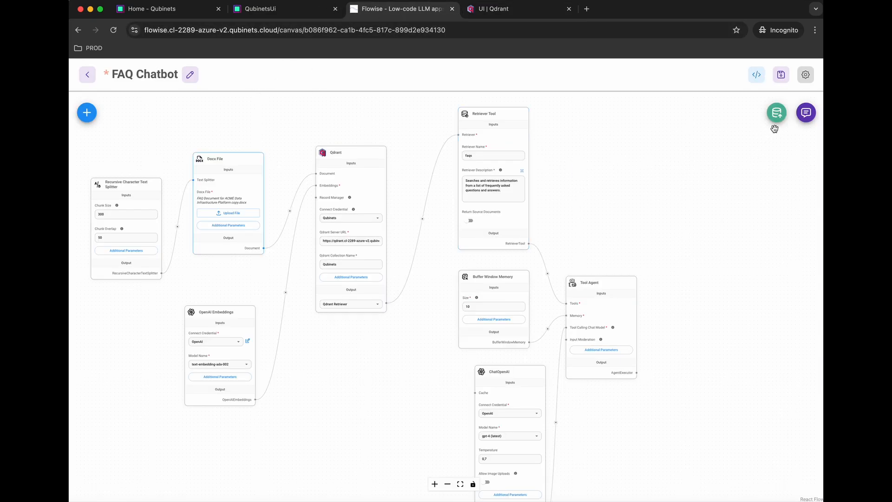
click(781, 75)
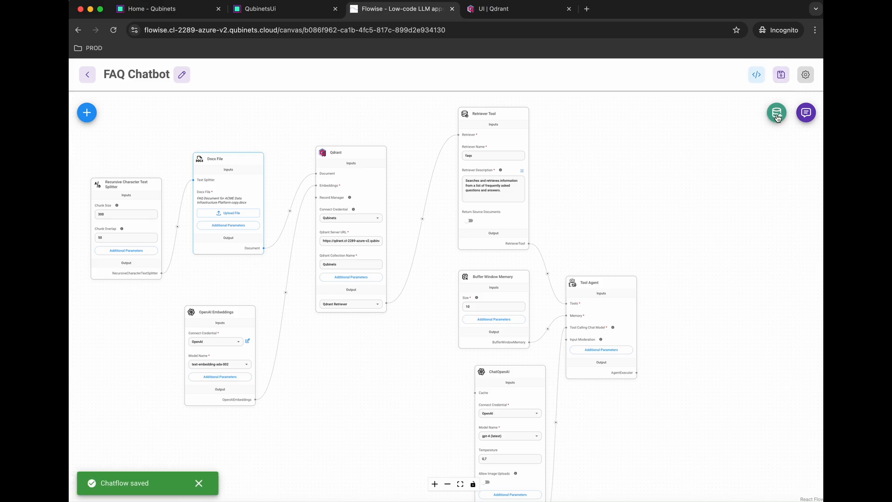
click(777, 113)
Step: Upsert the edited FAQ document into Qdrant and review the 32 added records, including Q25
click(477, 368)
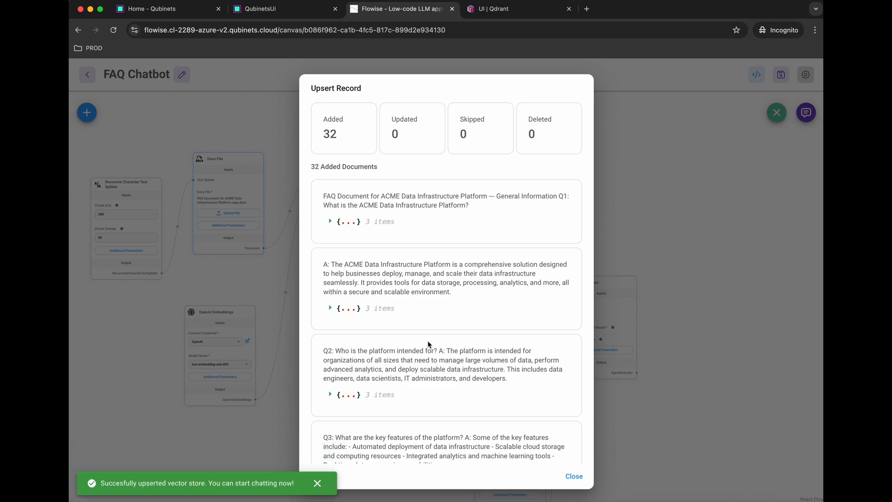
scroll(427, 342, down, 20)
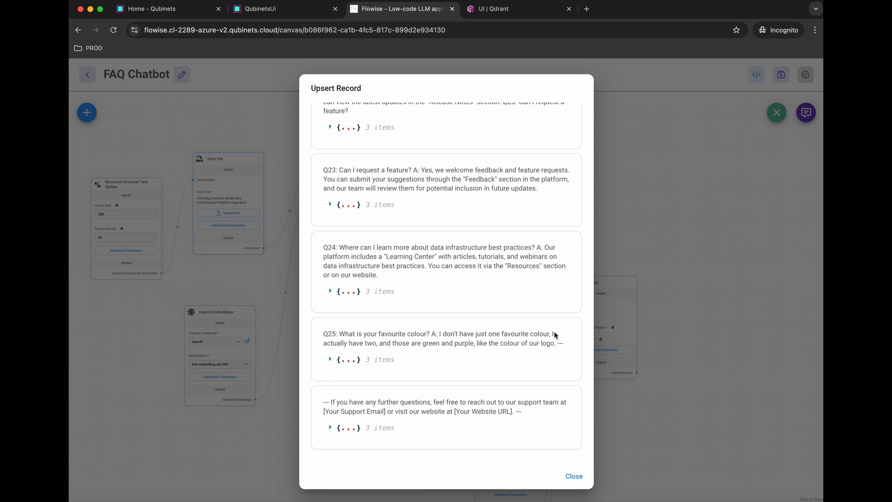
Step: Close the upsert results and clear the FAQ Chatbot's chat history
click(574, 476)
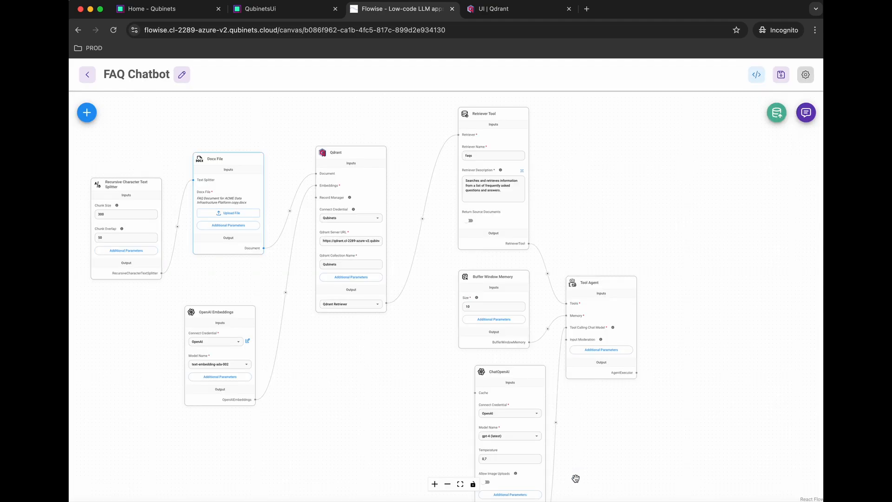
click(806, 112)
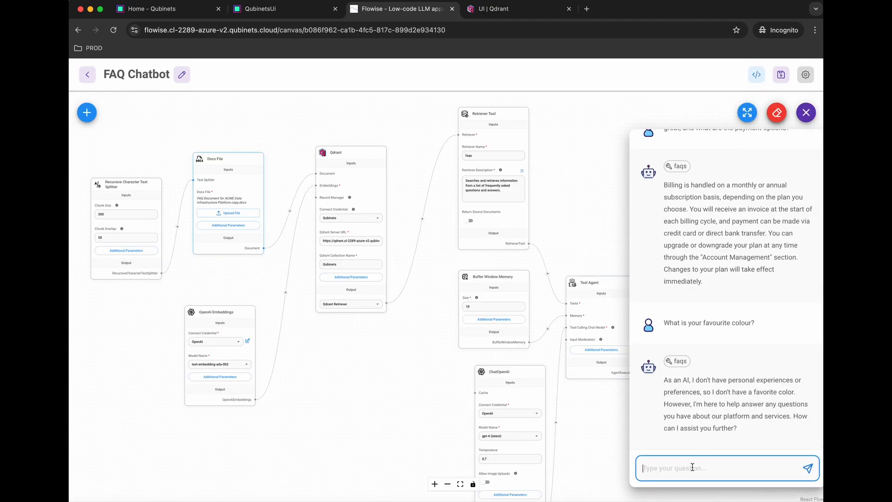
click(776, 113)
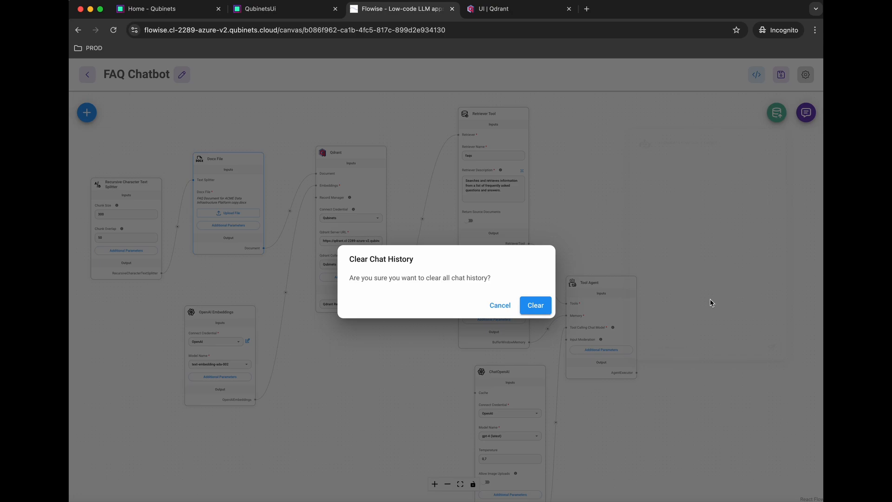
click(535, 307)
click(808, 118)
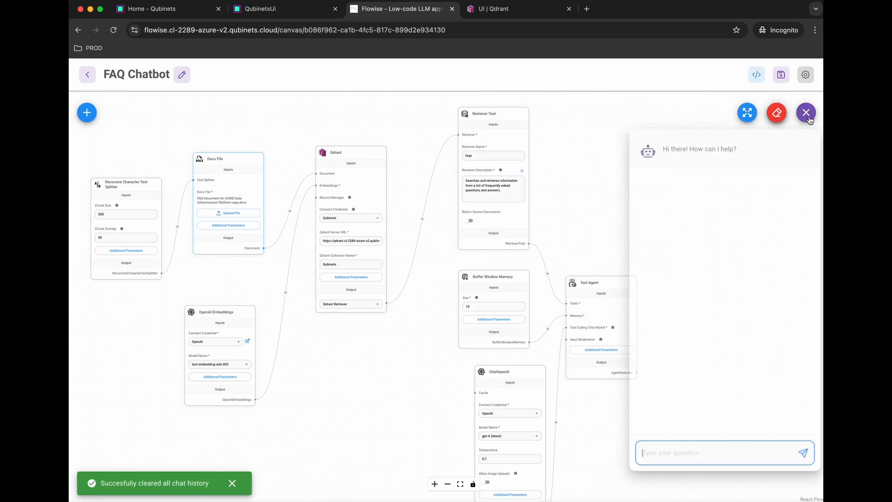
Step: Ask the chatbot what the platform does, then whether it has a favourite colour
text(hio,)
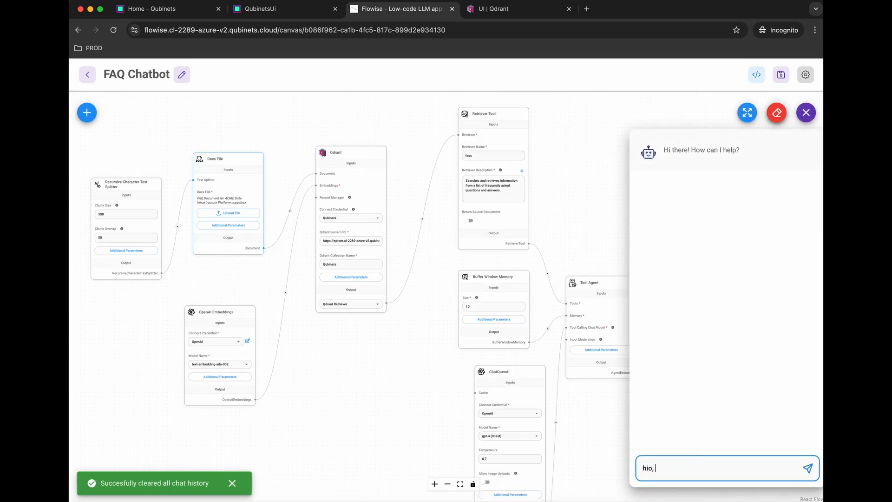
text( what )
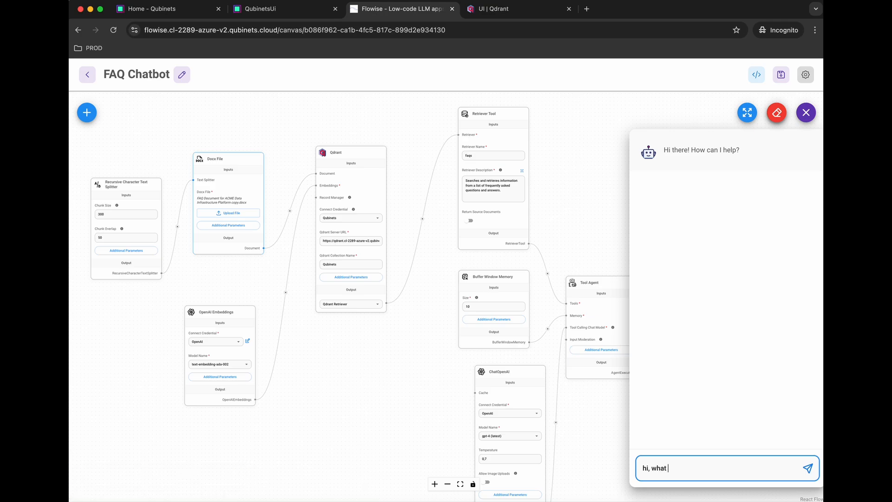
text(does your platform do?)
key(Return)
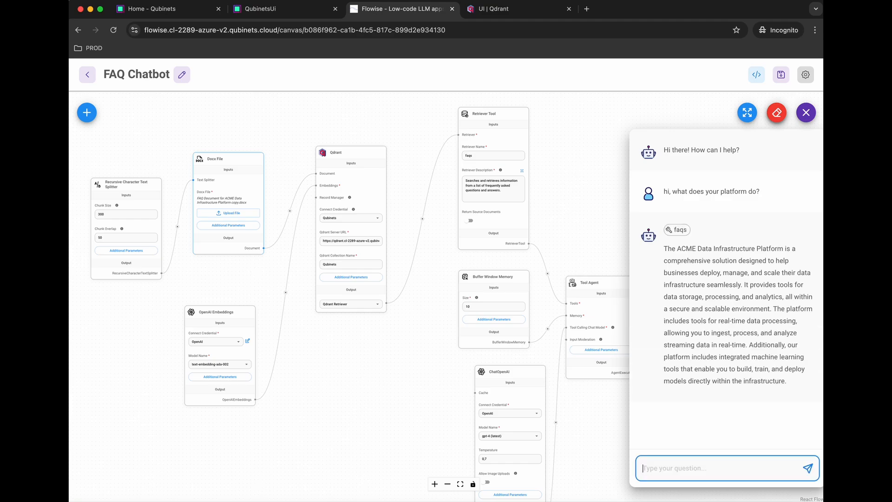
text(and do you have a favourite colour?)
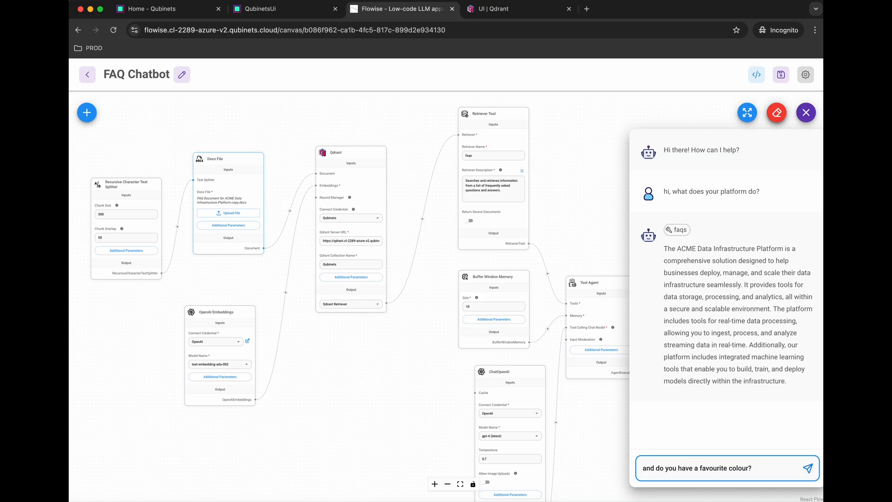
key(Return)
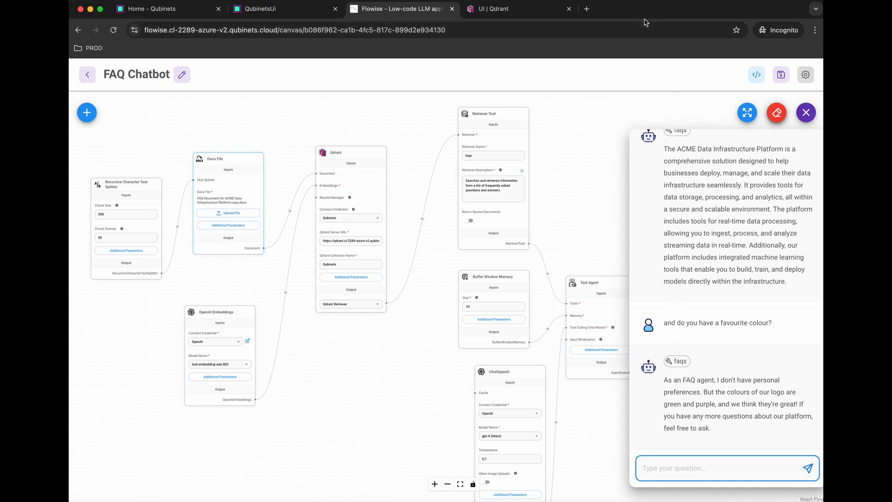
Step: Return to the Qubinets AI Agent Demo dashboard, dismiss the Flowise qube popup and check the Activity Log
click(275, 18)
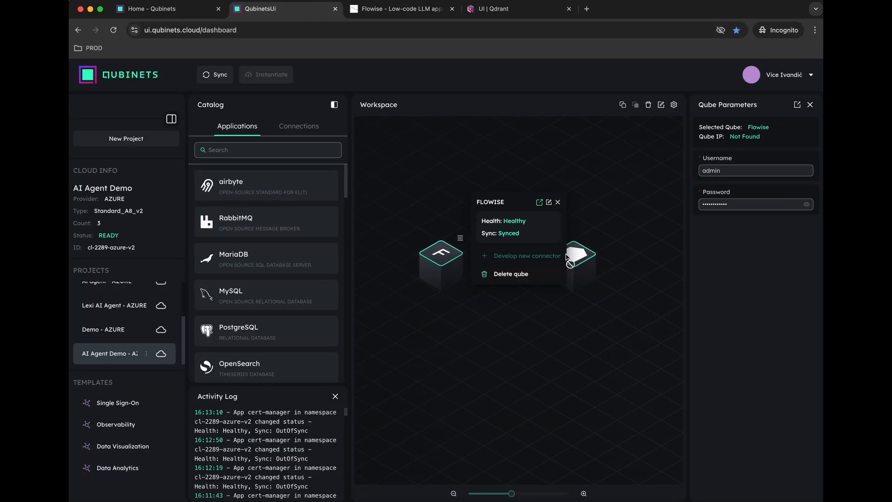
click(557, 203)
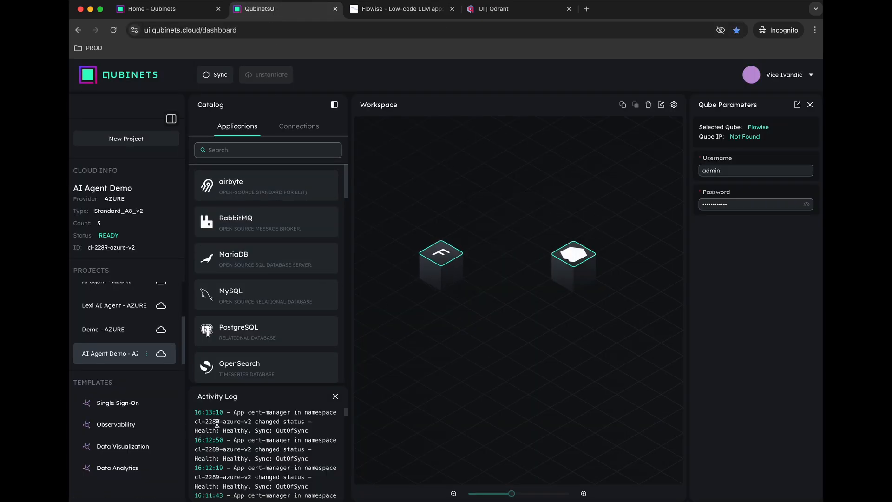
scroll(218, 441, down, 20)
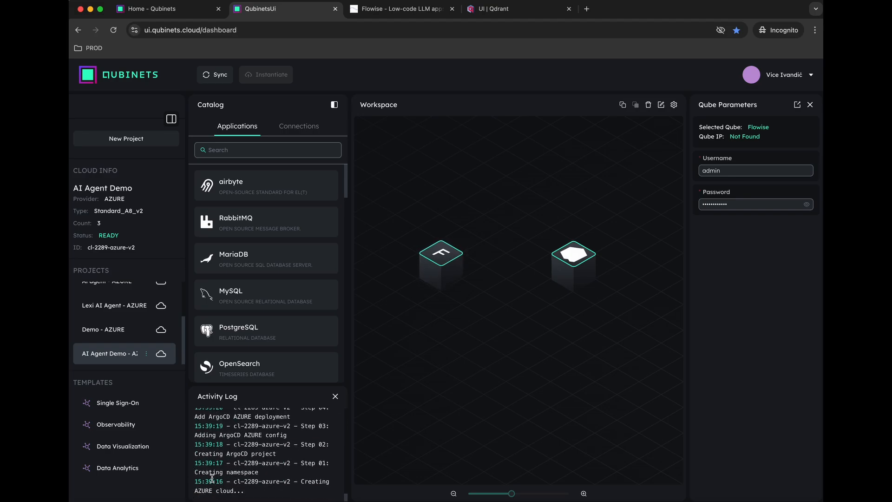
scroll(210, 478, up, 20)
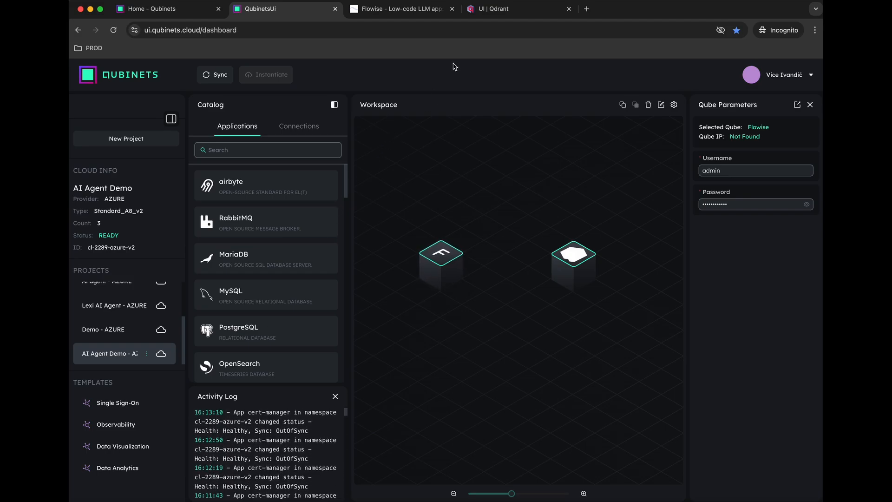
Step: Open the FAQ Chatbot's embed code dialog and reveal the full embed chat config
click(396, 14)
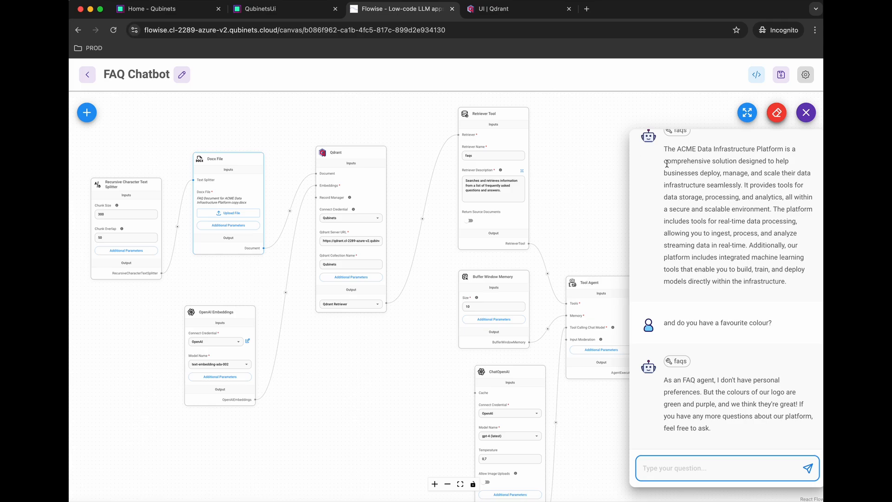
click(757, 76)
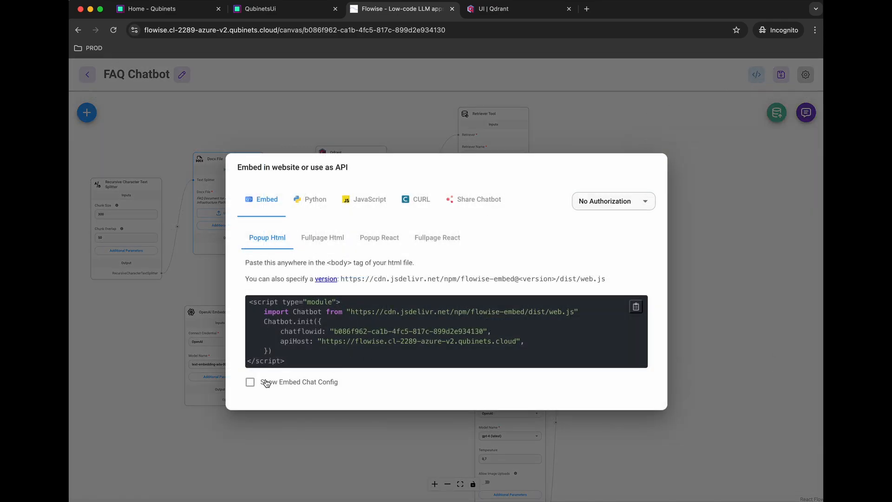
click(250, 382)
scroll(384, 387, down, 5)
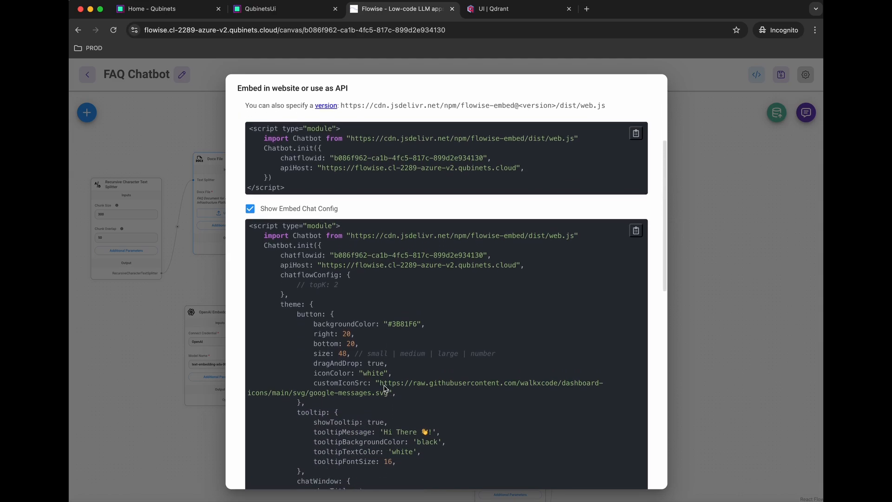
scroll(384, 385, up, 5)
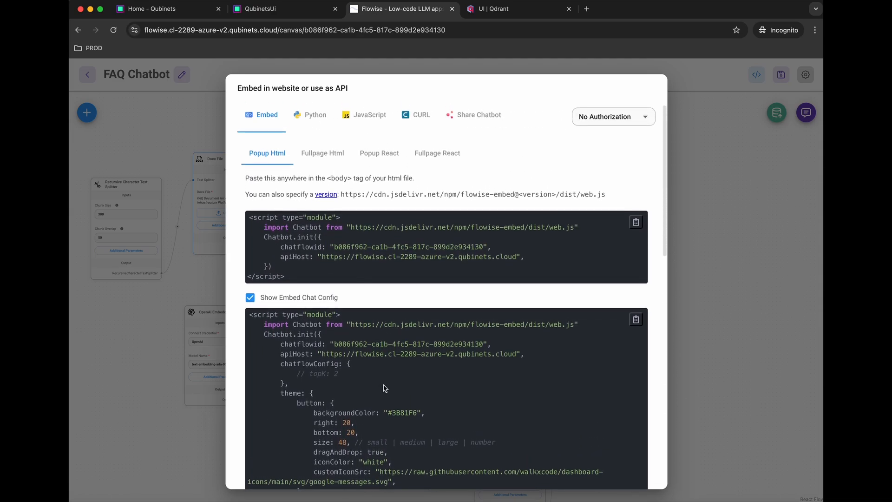